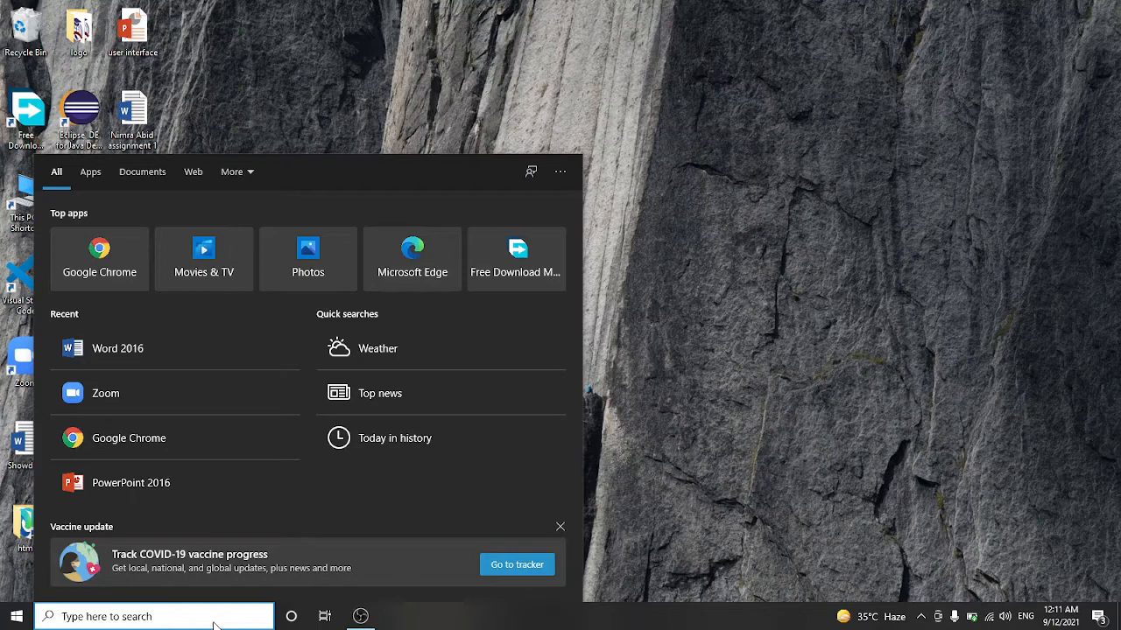
# Open Word 2016, create a blank document and maximize its window.
pyautogui.write('word')
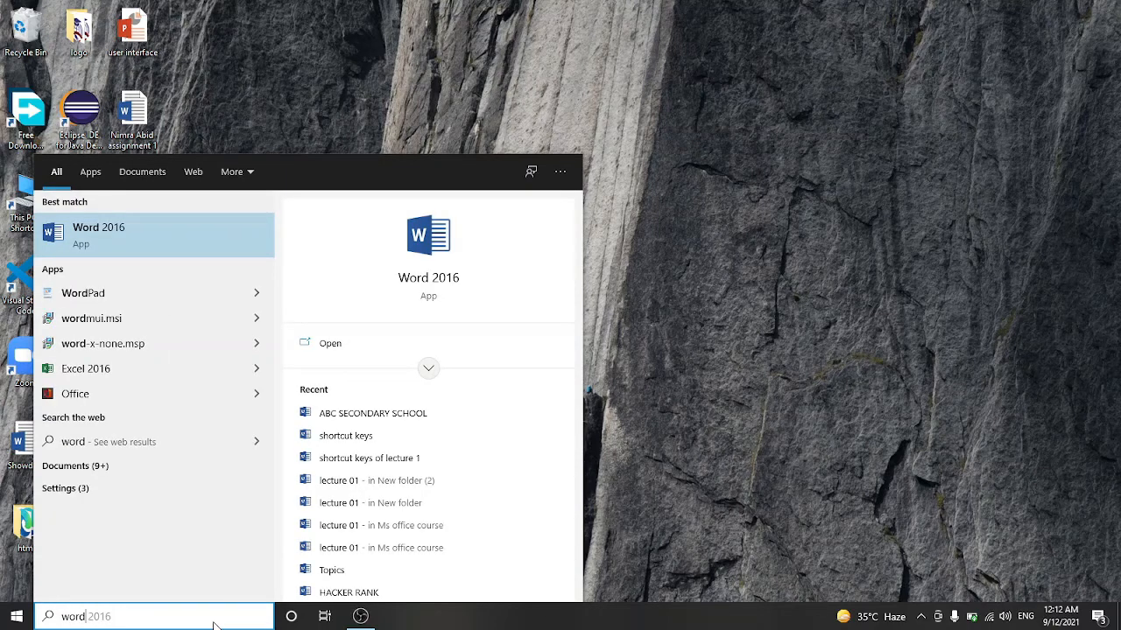
pyautogui.press('Return')
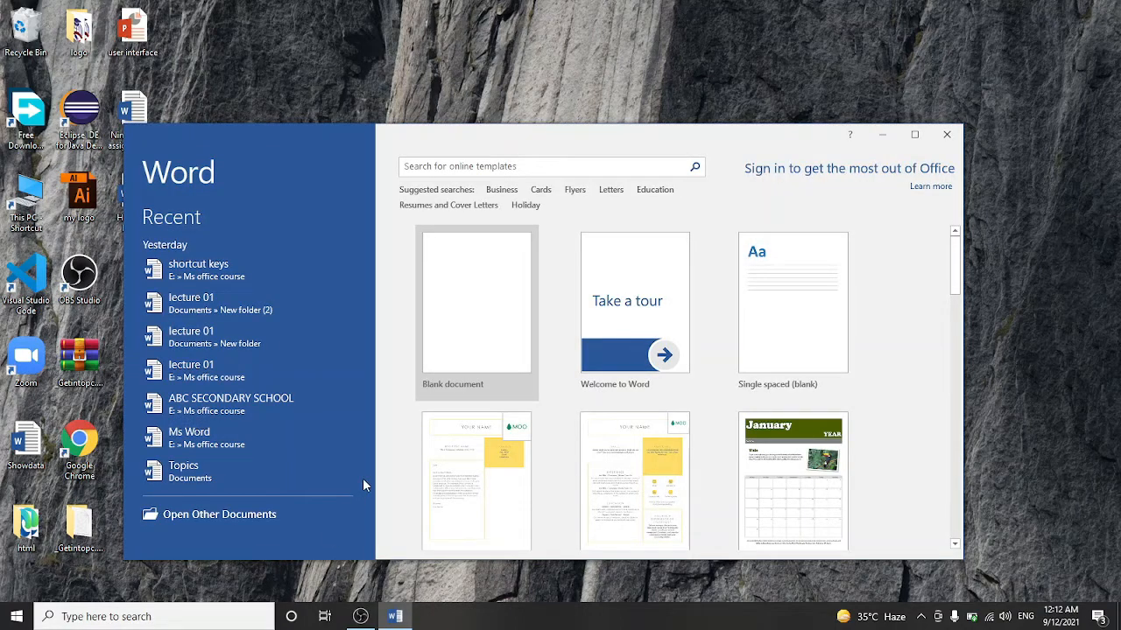
pyautogui.click(481, 318)
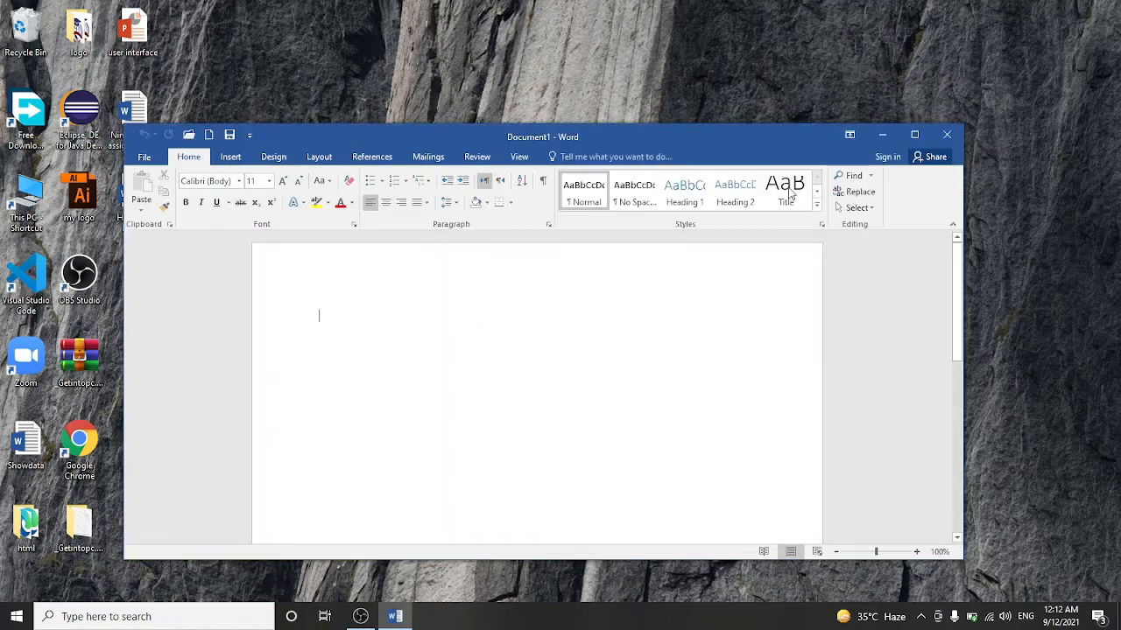
pyautogui.click(915, 135)
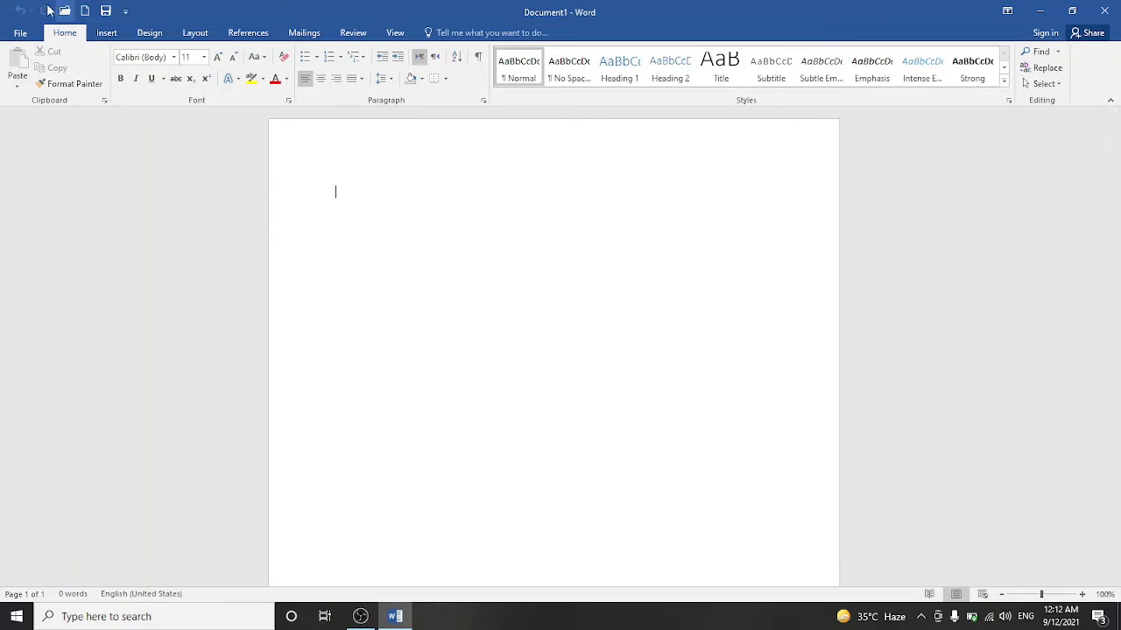
# Remove the New command from the Quick Access Toolbar and add it back.
pyautogui.click(126, 12)
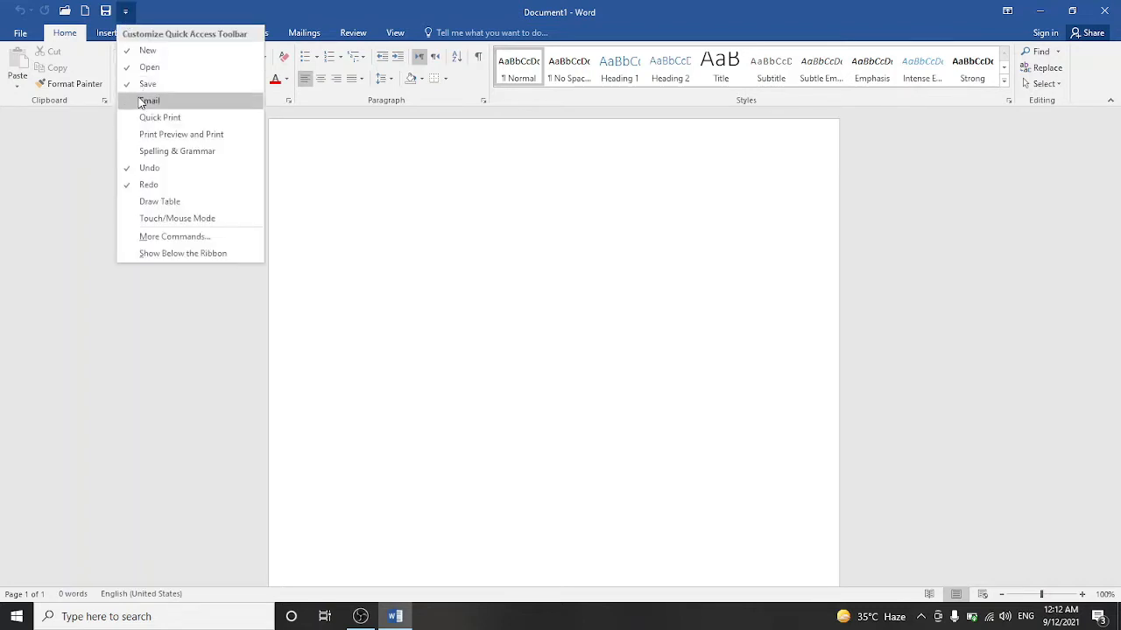
pyautogui.click(148, 51)
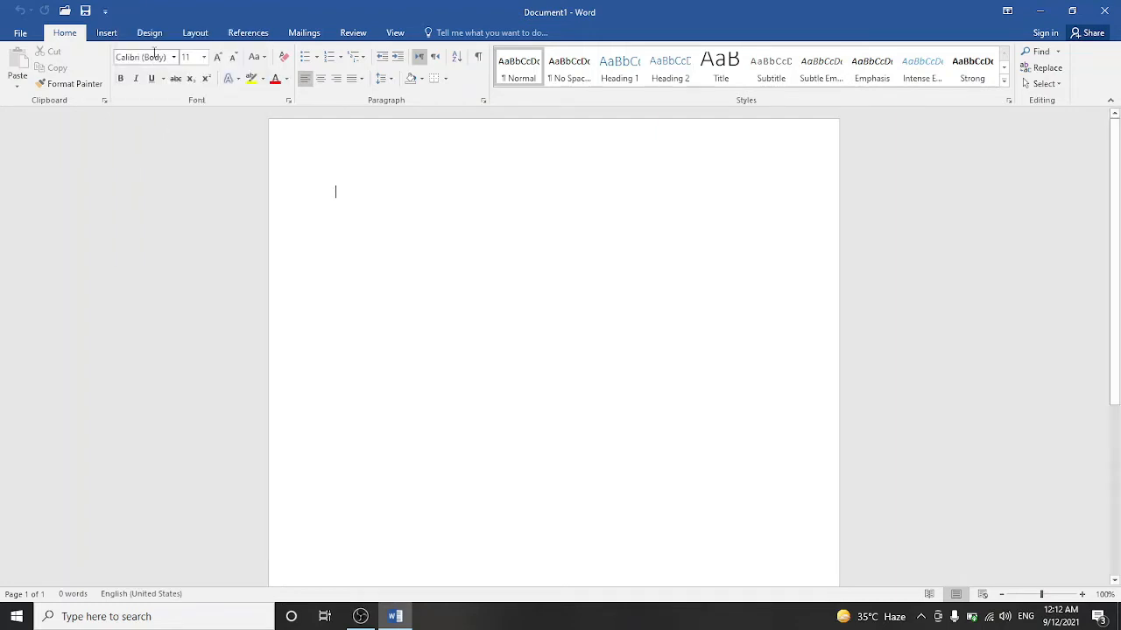
pyautogui.click(104, 14)
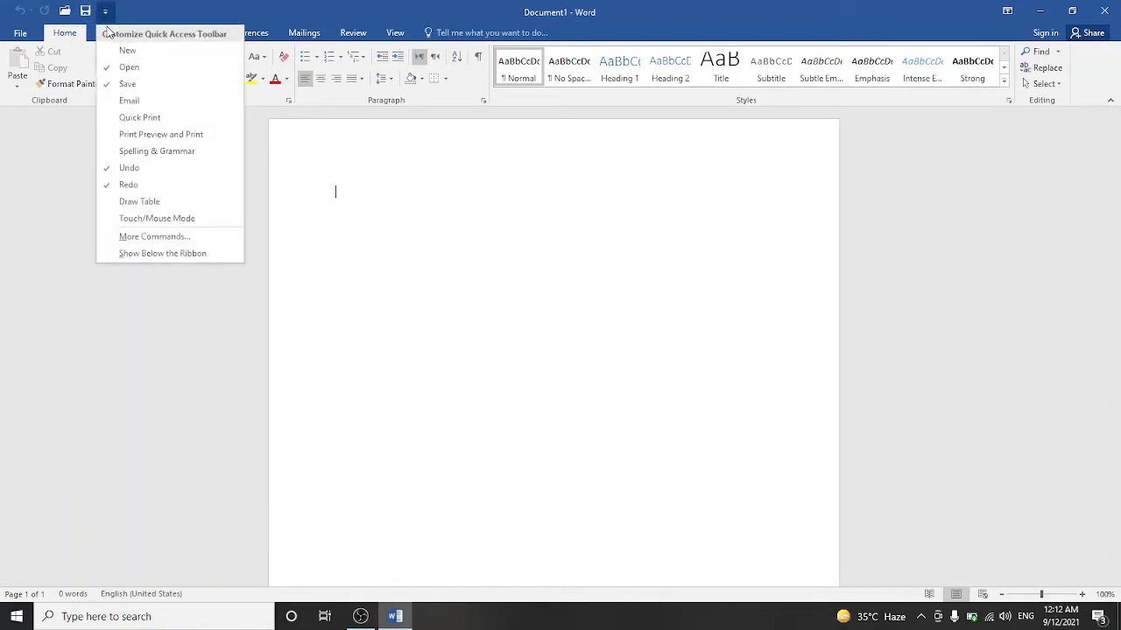
pyautogui.click(122, 51)
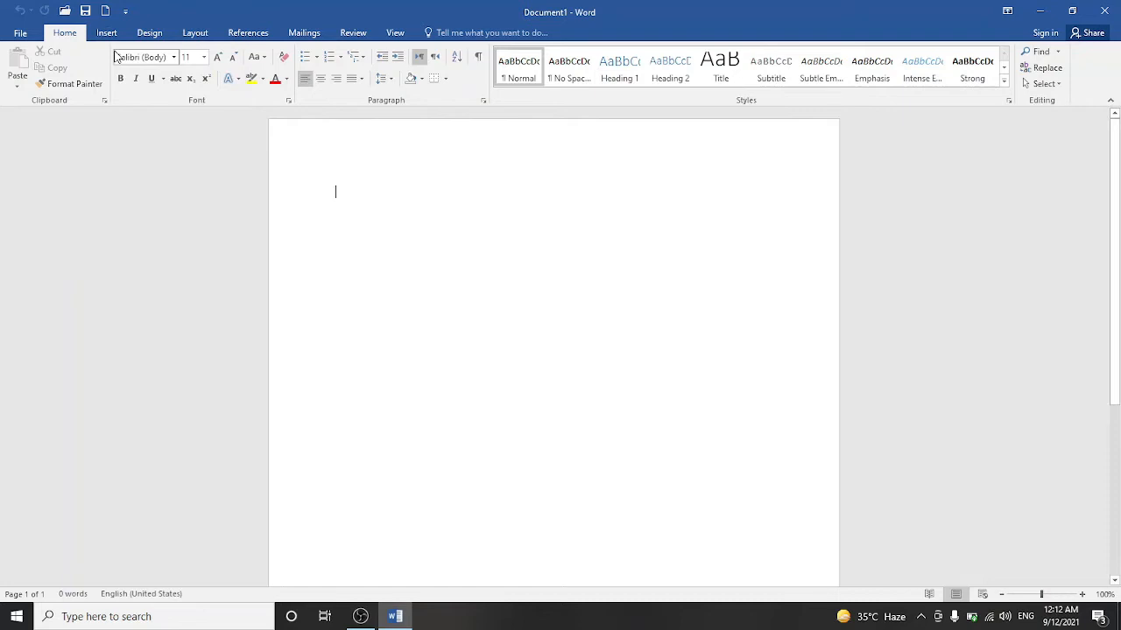
# Add the Spelling & Grammar command to the Quick Access Toolbar.
pyautogui.click(125, 10)
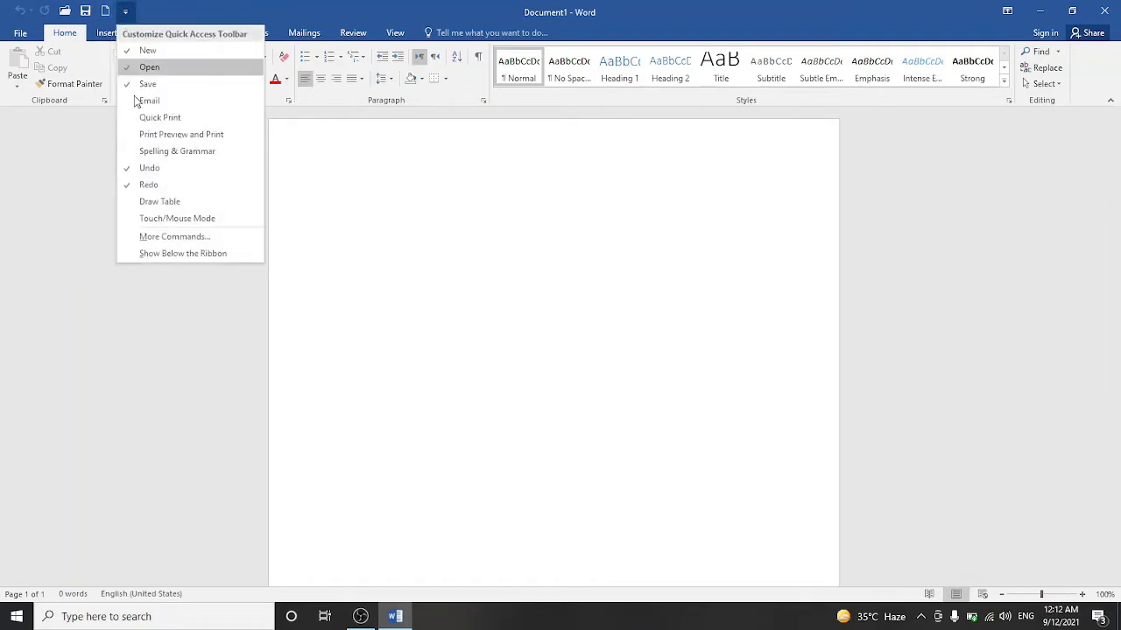
pyautogui.click(140, 153)
pyautogui.hotkey('ctrl', 'a')
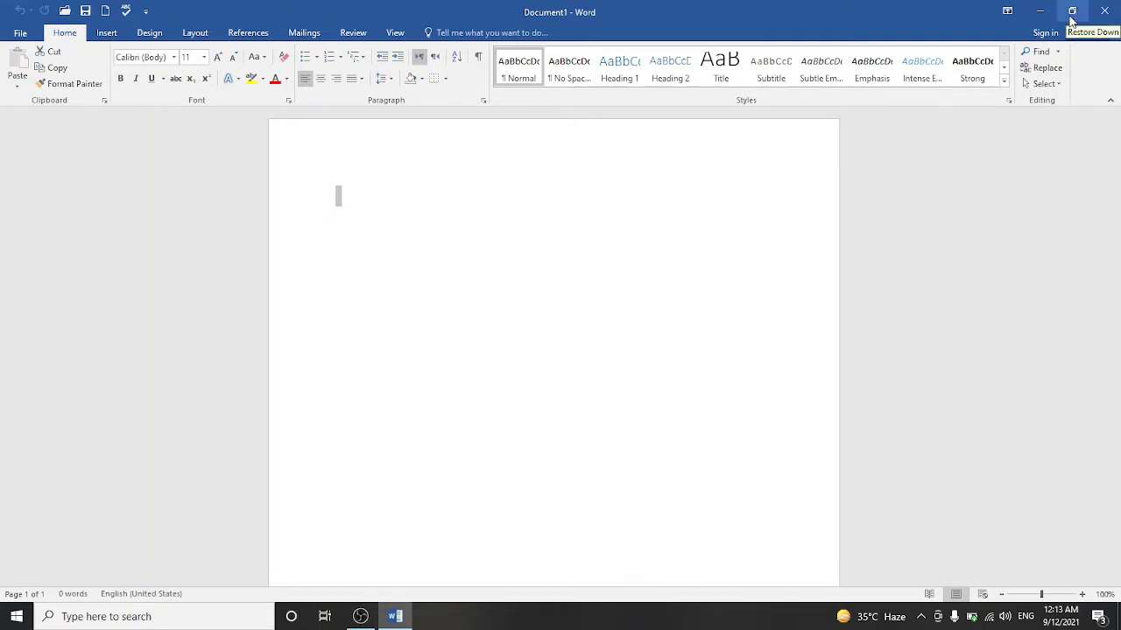
# Try the Auto-hide Ribbon and Show Tabs display options, and return the ribbon to Show Tabs and Commands.
pyautogui.click(1007, 13)
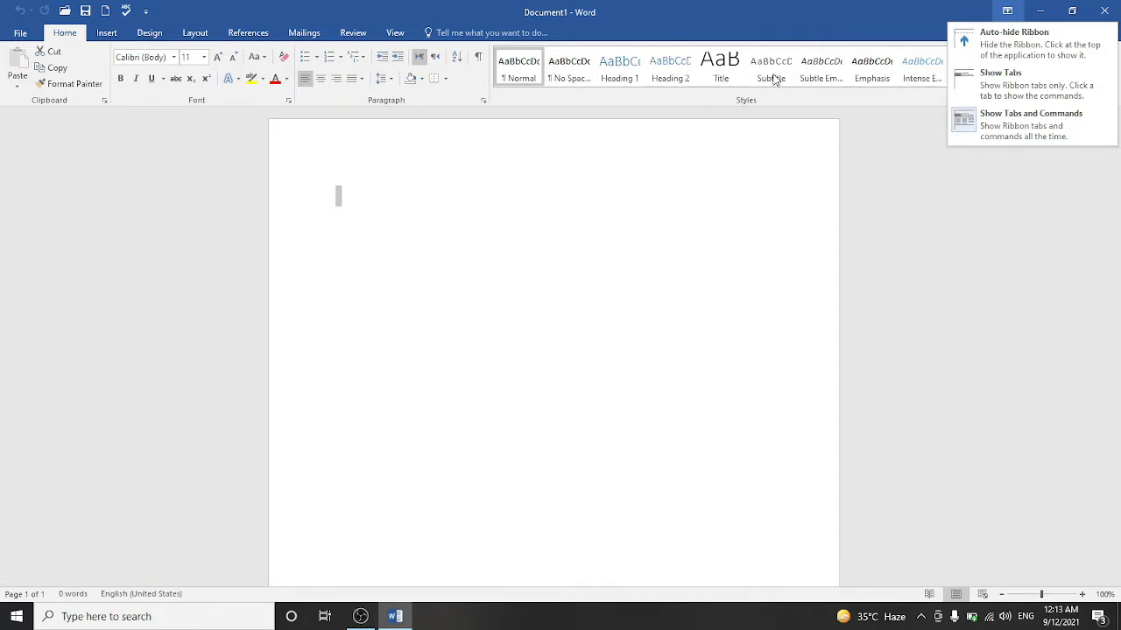
pyautogui.click(988, 55)
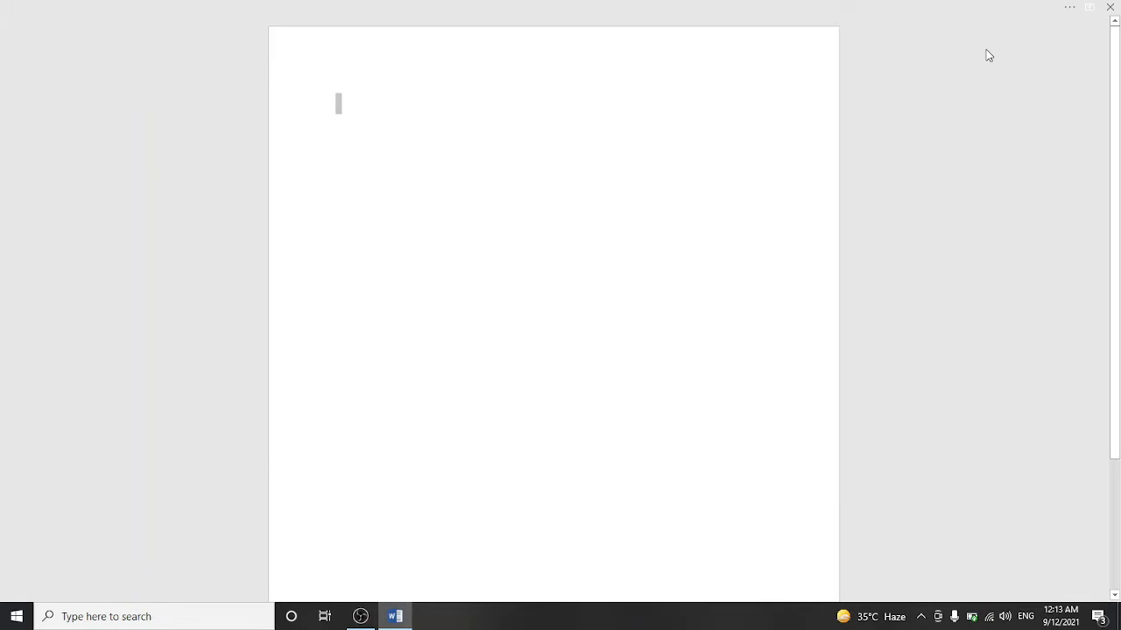
pyautogui.click(1073, 8)
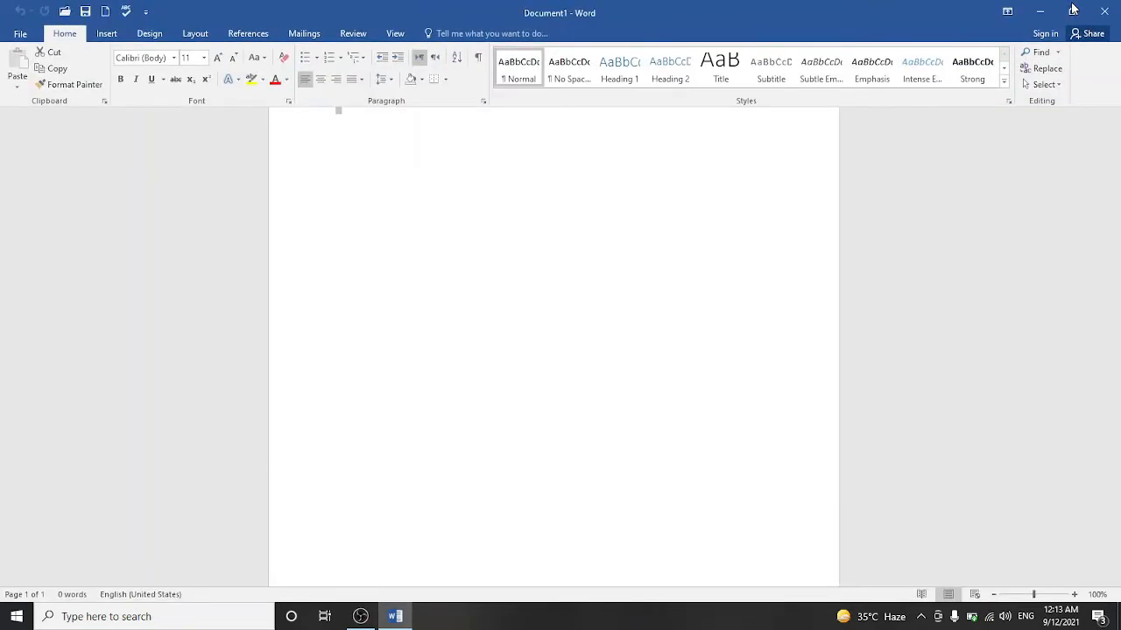
pyautogui.click(1005, 11)
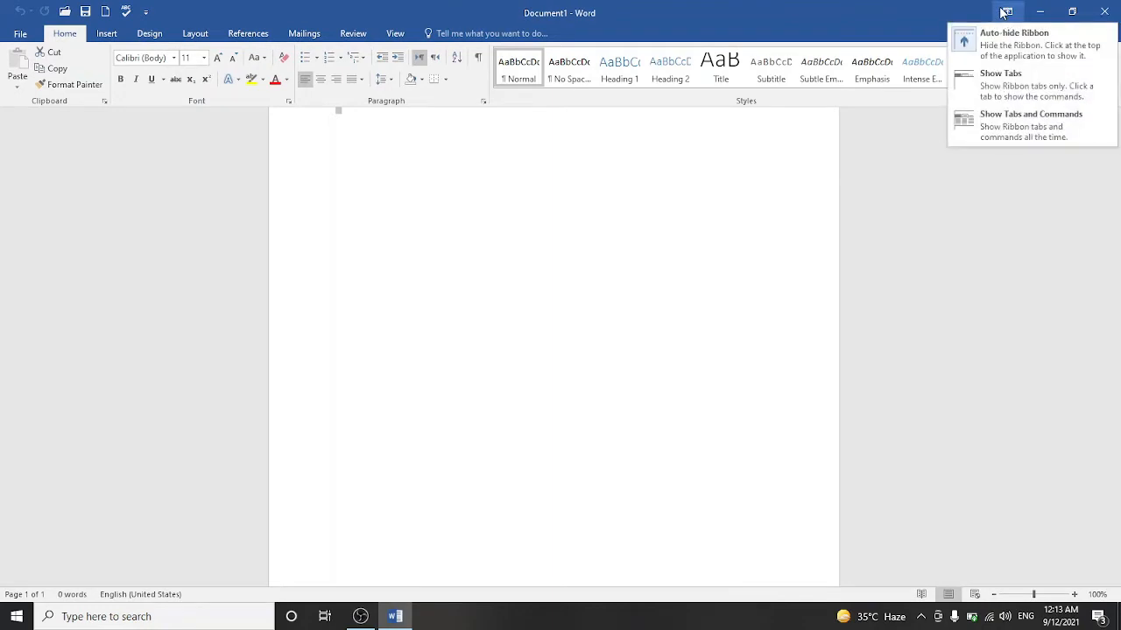
pyautogui.click(970, 96)
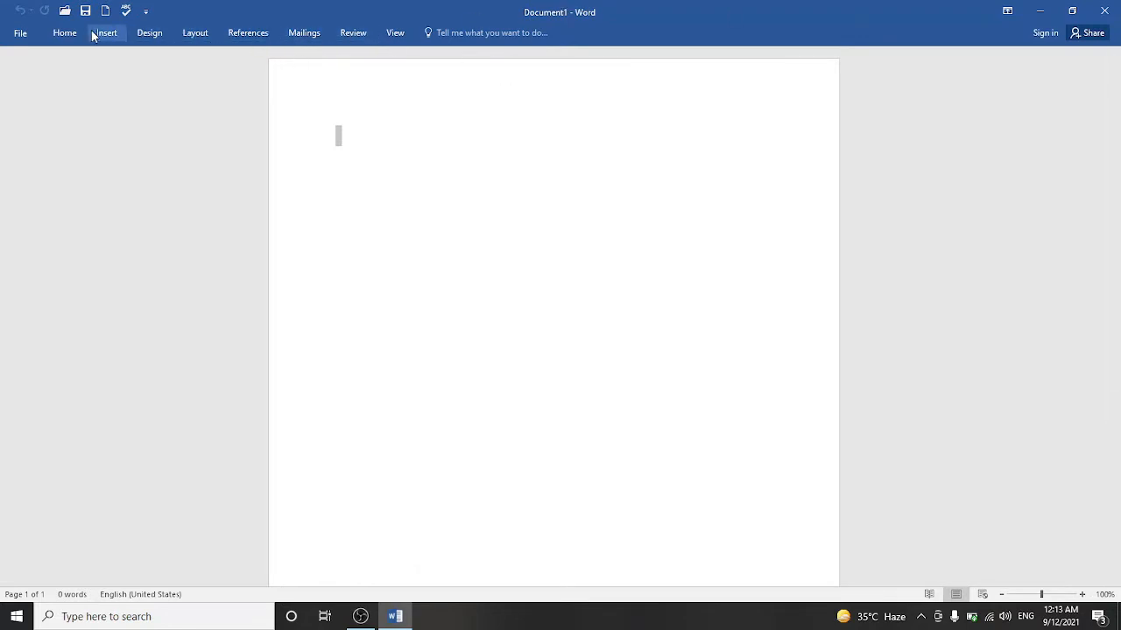
pyautogui.click(1007, 9)
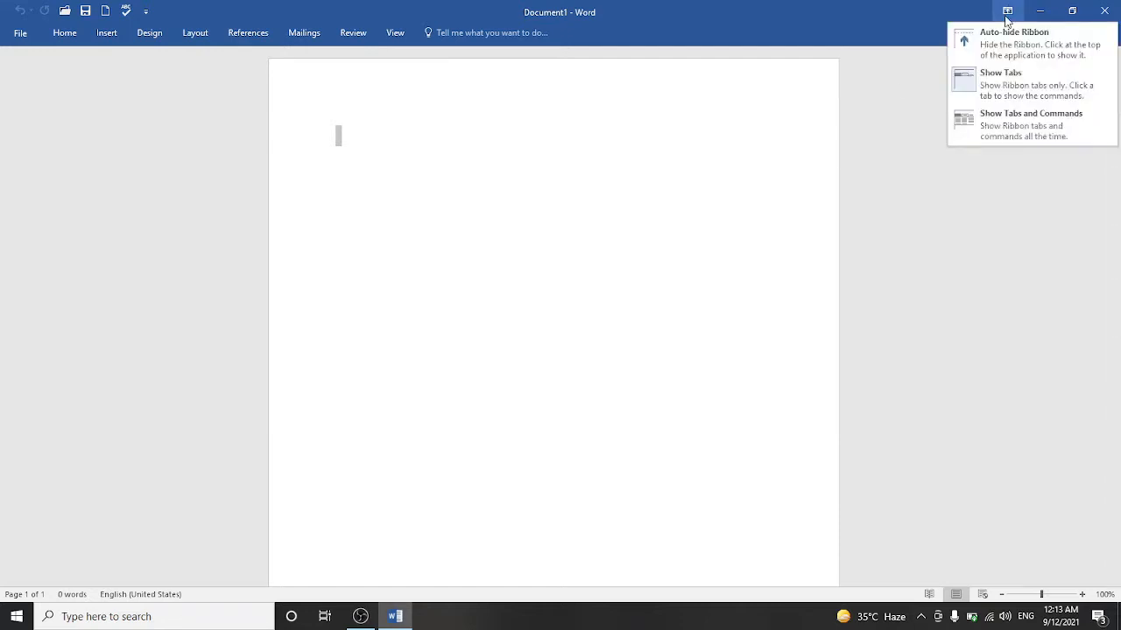
pyautogui.click(1003, 136)
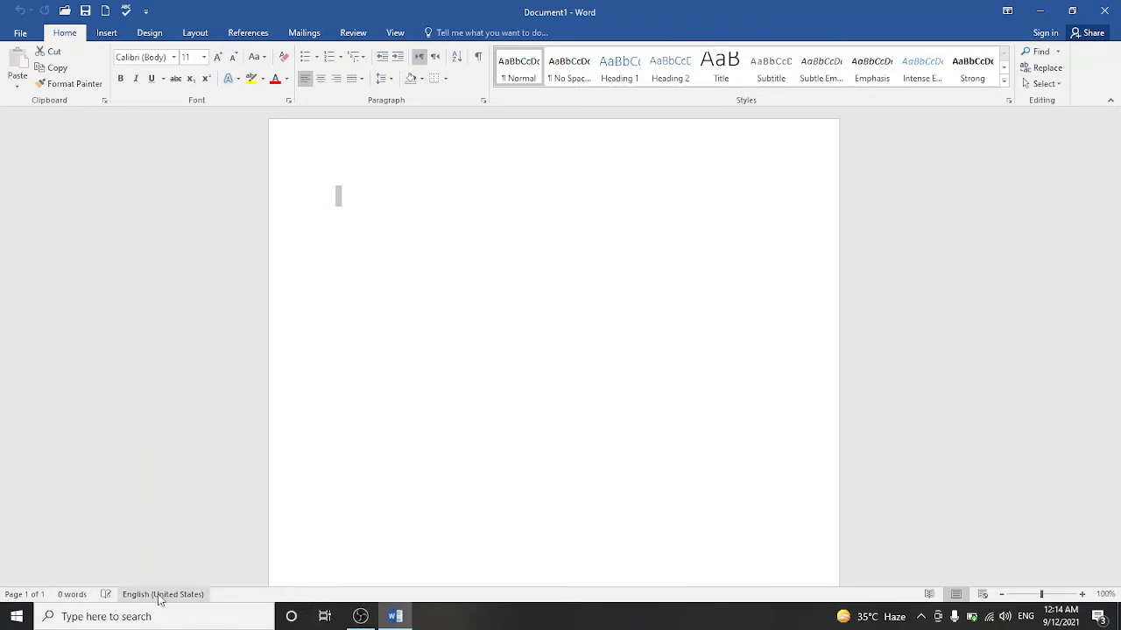
# Write "Superior academy" on the first line of the page and insert a page break after it.
pyautogui.click(368, 204)
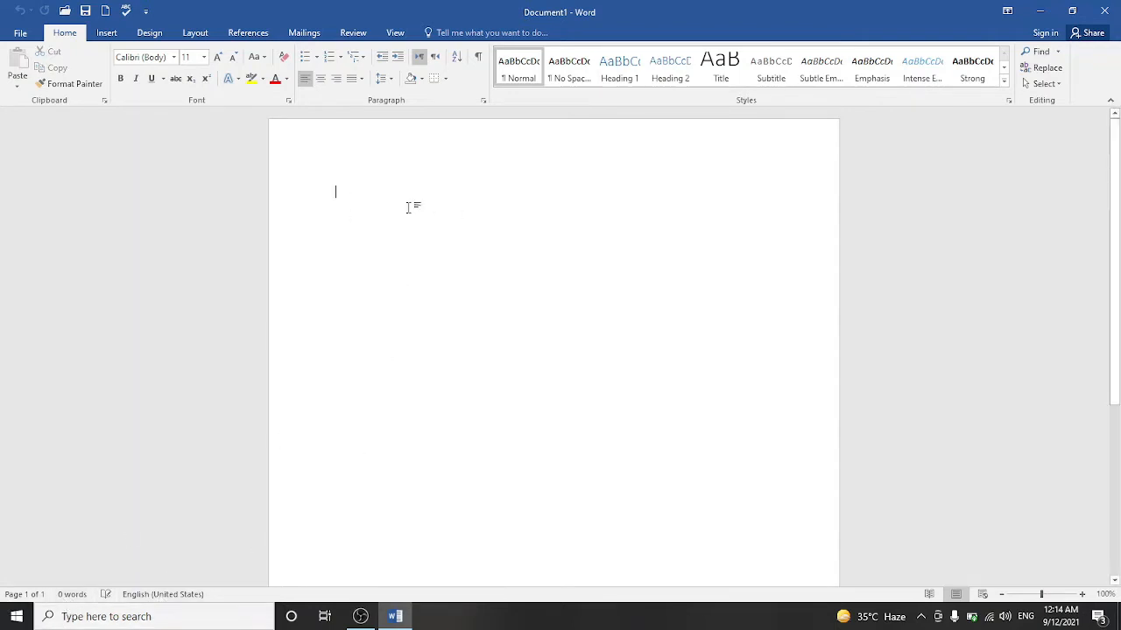
pyautogui.write('s')
pyautogui.click(103, 33)
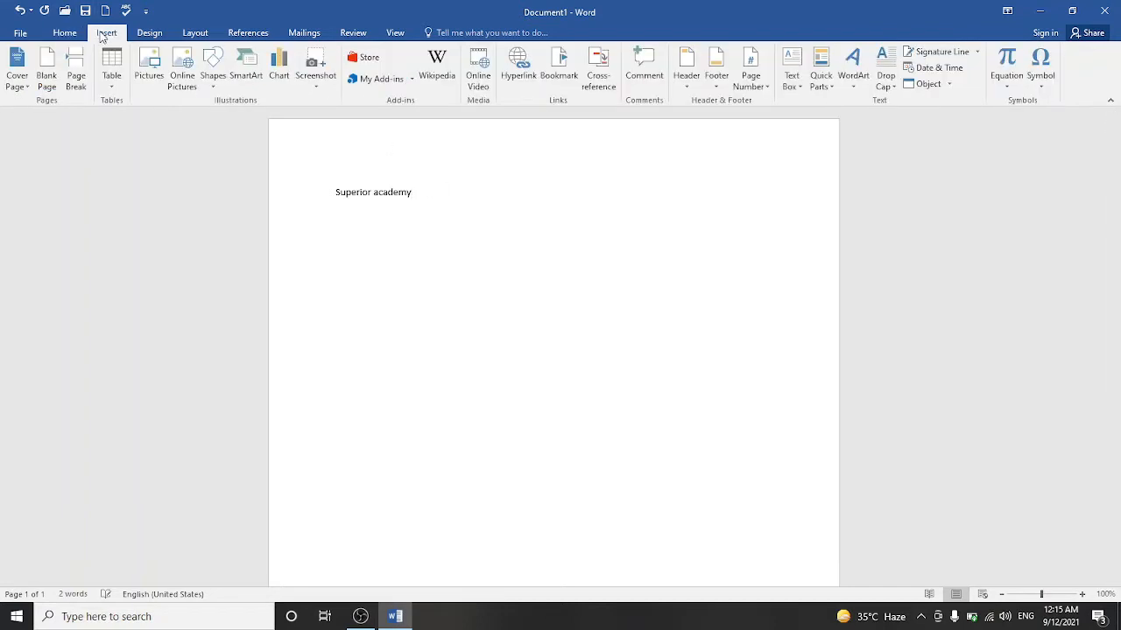
pyautogui.click(75, 70)
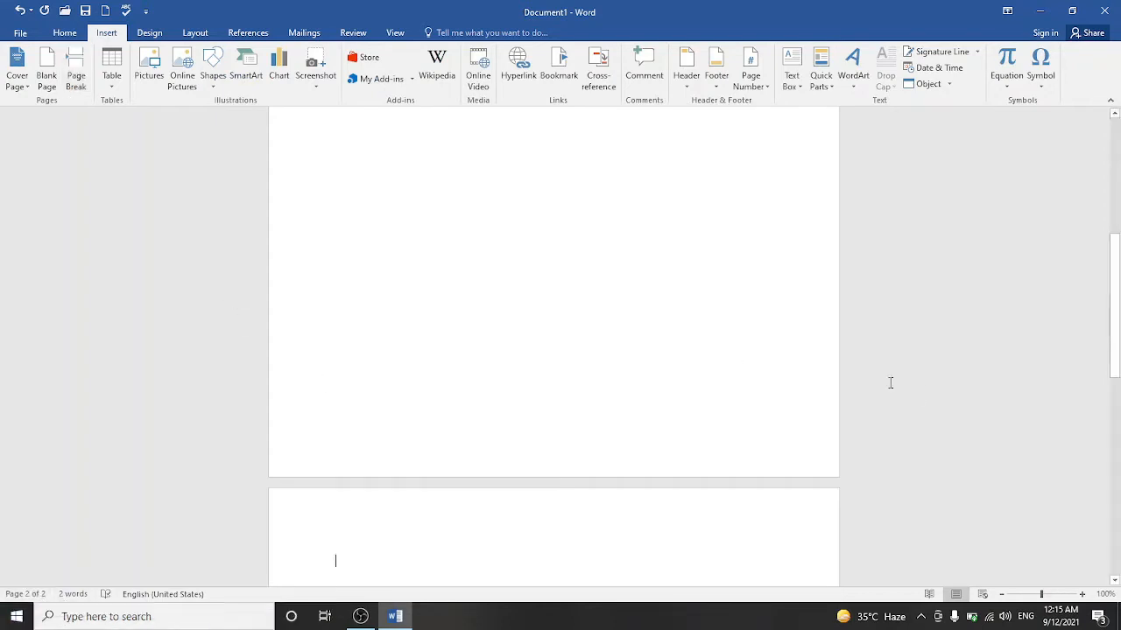
pyautogui.moveTo(1116, 265); pyautogui.dragTo(1116, 144)
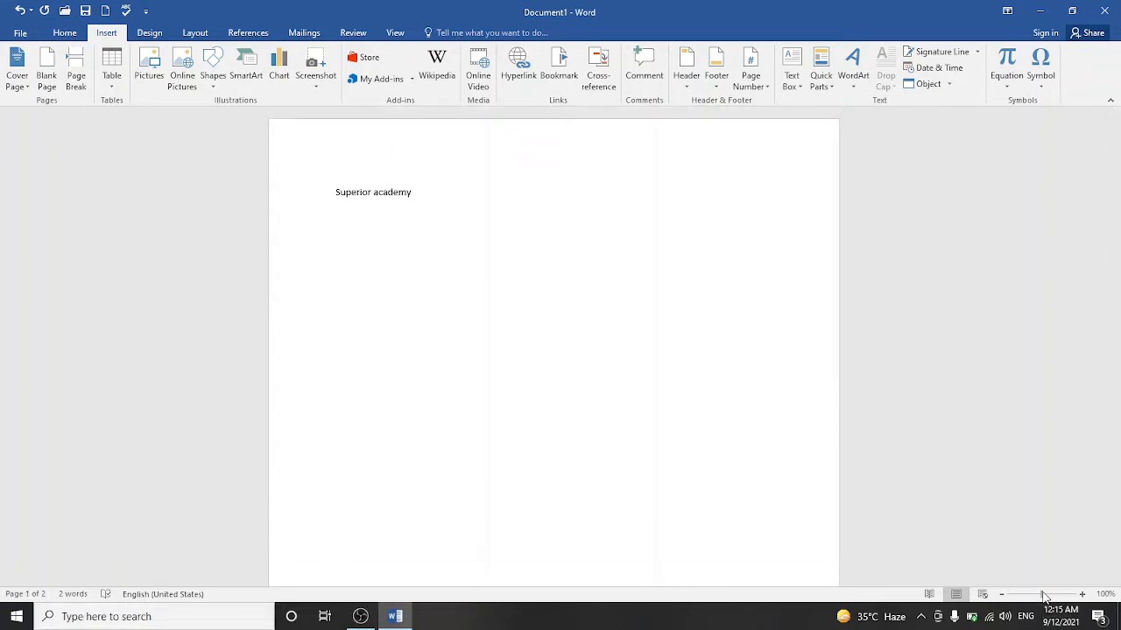
pyautogui.moveTo(1045, 596)
pyautogui.mouseDown()
pyautogui.moveTo(1064, 596)
pyautogui.moveTo(1045, 596)
pyautogui.mouseUp()
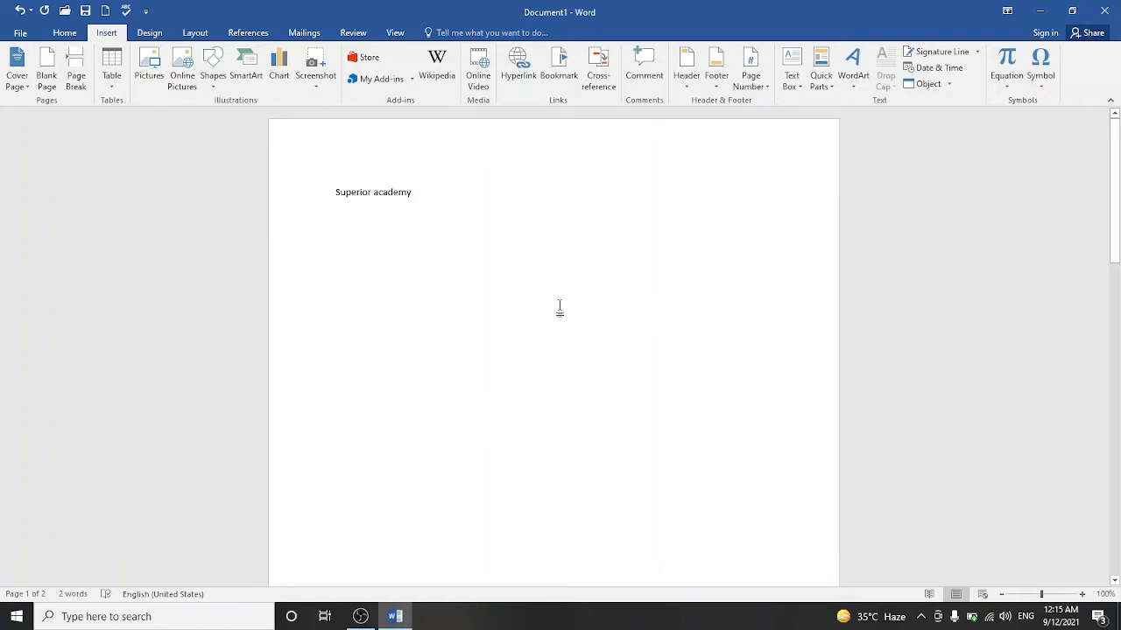
# Set the font of the "Superior academy" text to Adobe Garamond Pro Bold.
pyautogui.click(66, 35)
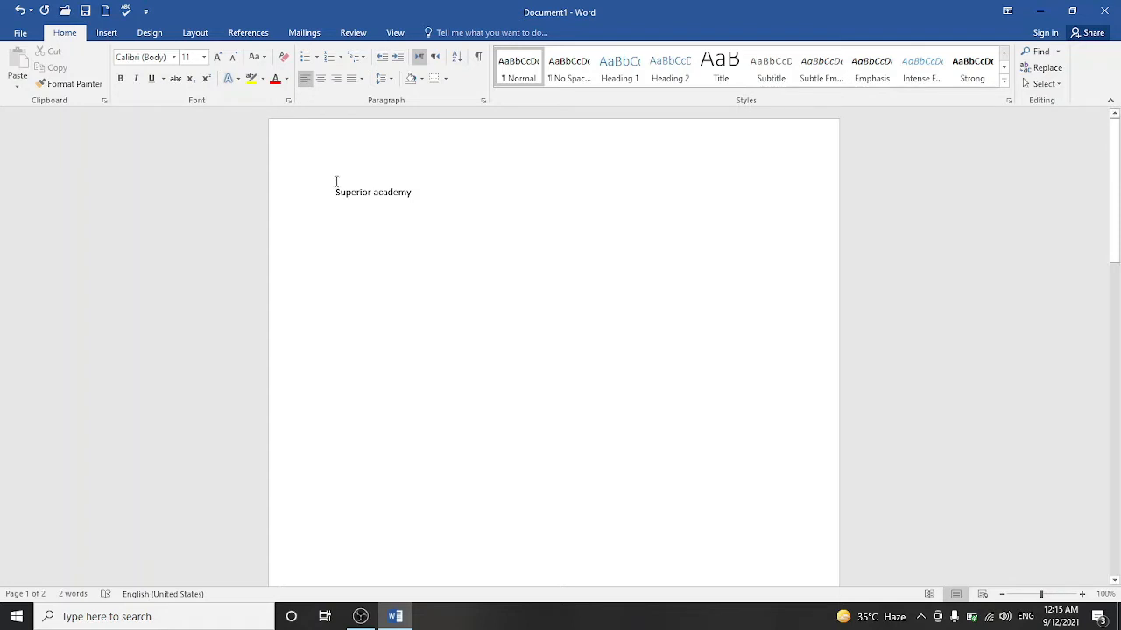
pyautogui.moveTo(333, 191); pyautogui.dragTo(423, 193)
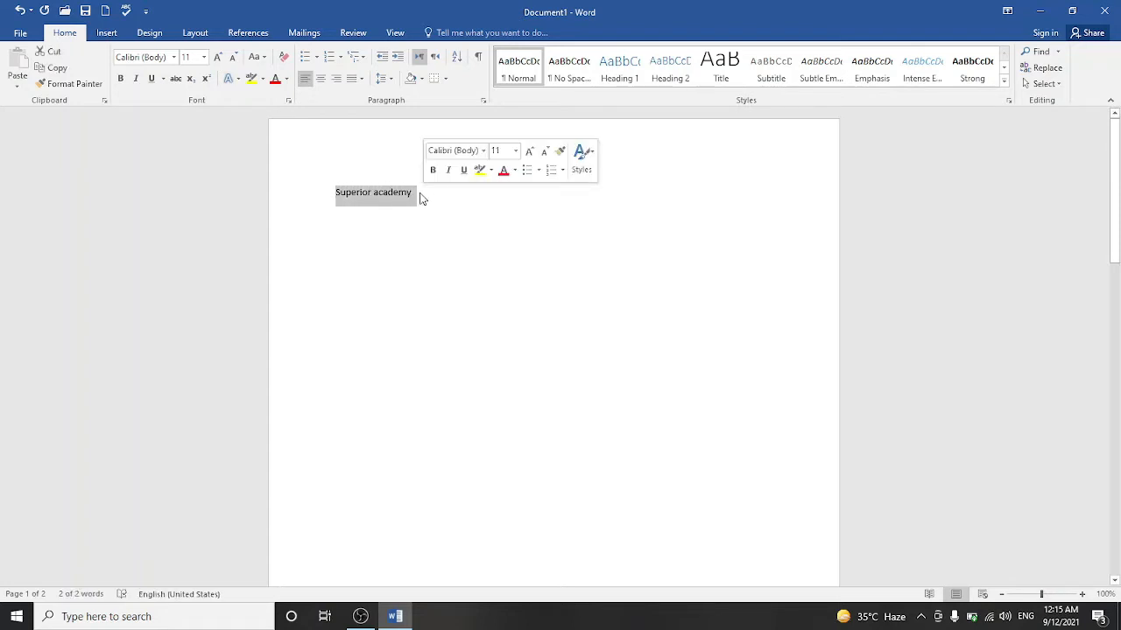
pyautogui.click(174, 58)
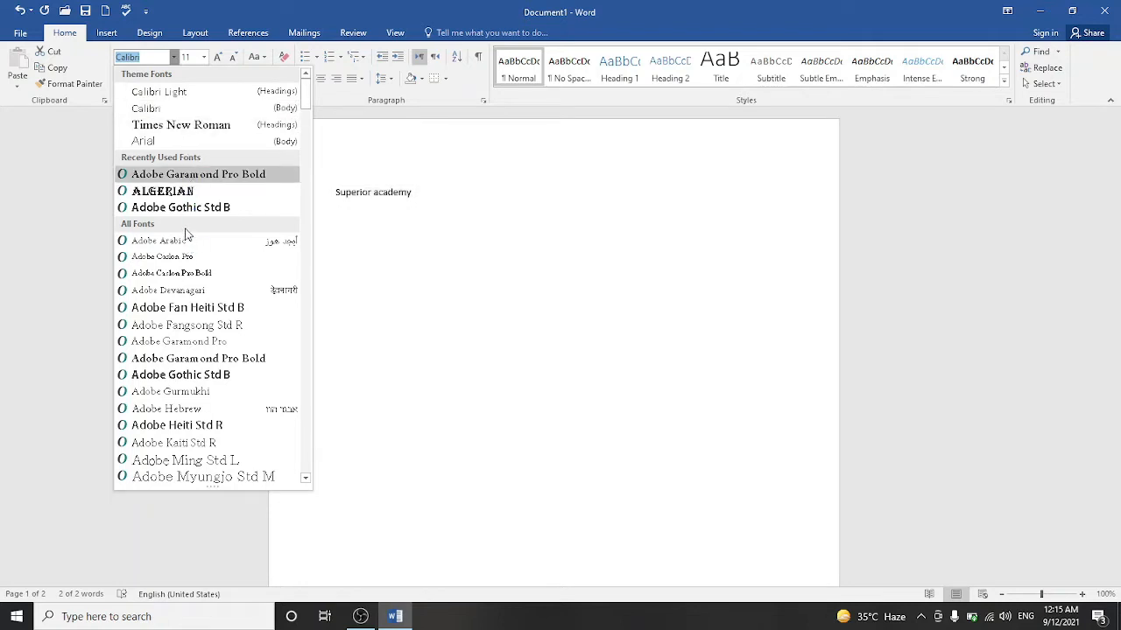
pyautogui.click(187, 178)
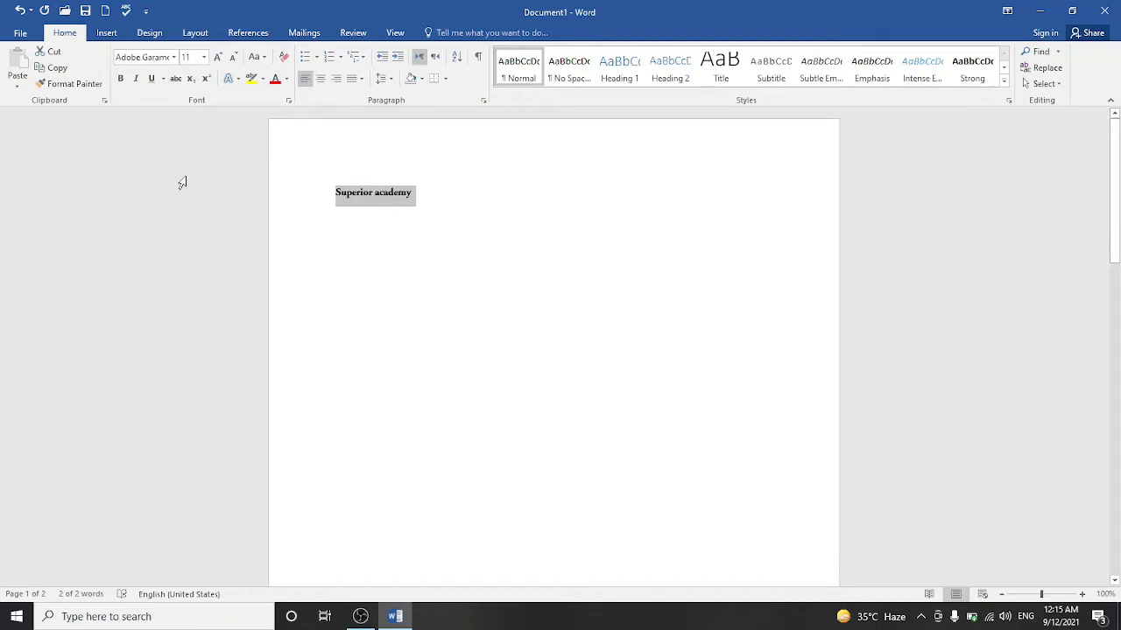
# Adjust the size of the "Superior academy" text in increments until it is 28 pt.
pyautogui.click(219, 58)
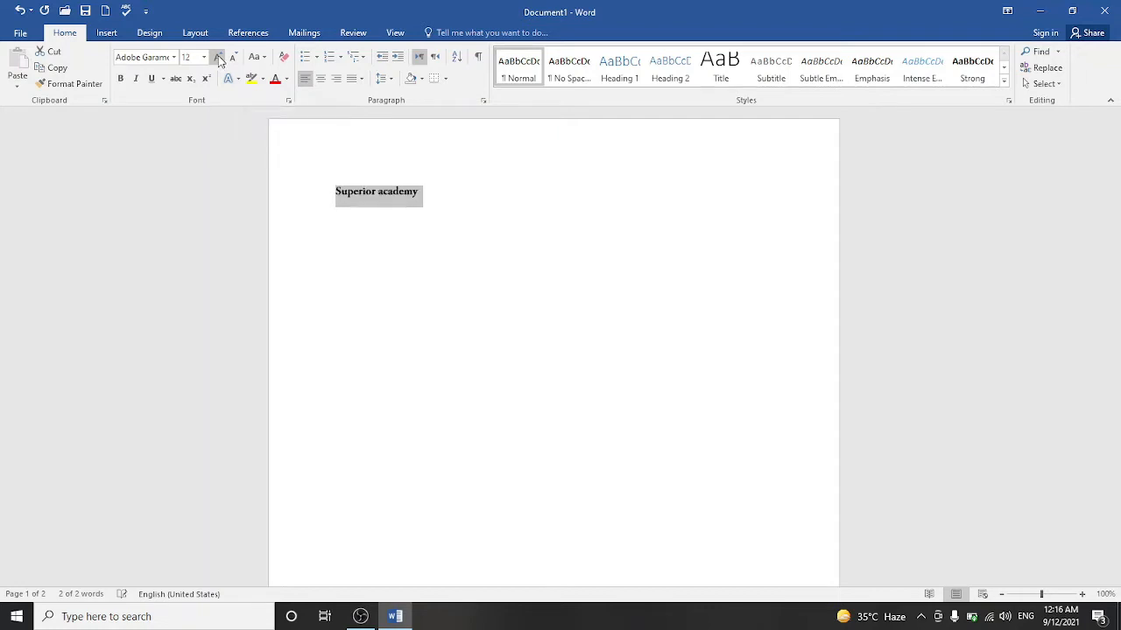
pyautogui.click(219, 58)
pyautogui.click(218, 58)
pyautogui.click(219, 58)
pyautogui.click(219, 58)
pyautogui.click(218, 57)
pyautogui.click(219, 58)
pyautogui.click(219, 58)
pyautogui.click(219, 58)
pyautogui.click(219, 58)
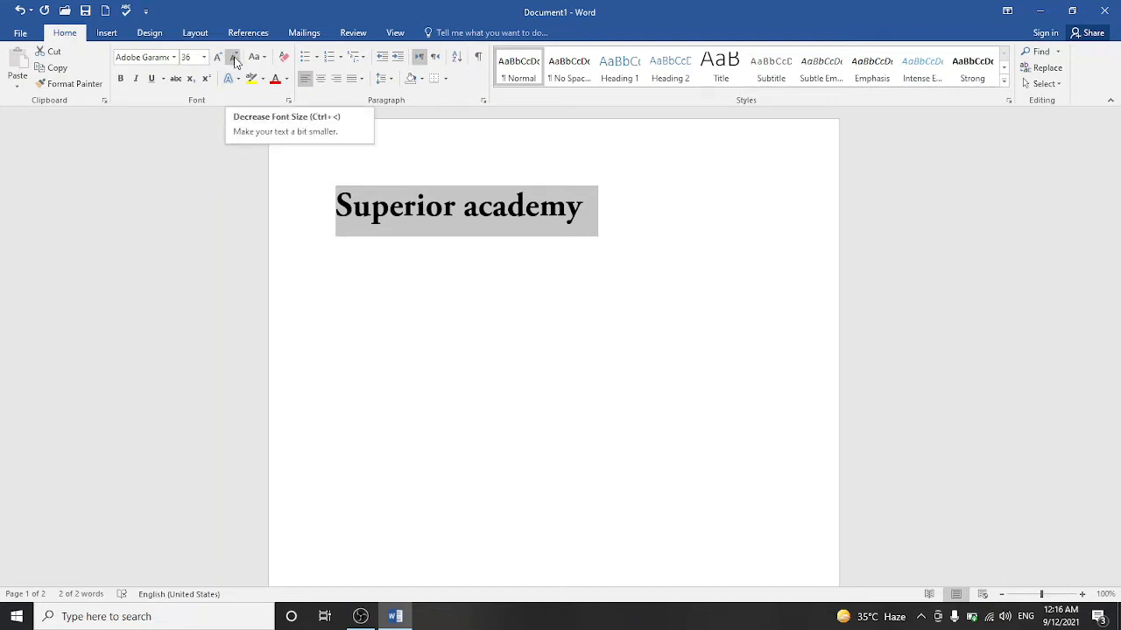
pyautogui.click(235, 61)
pyautogui.click(235, 61)
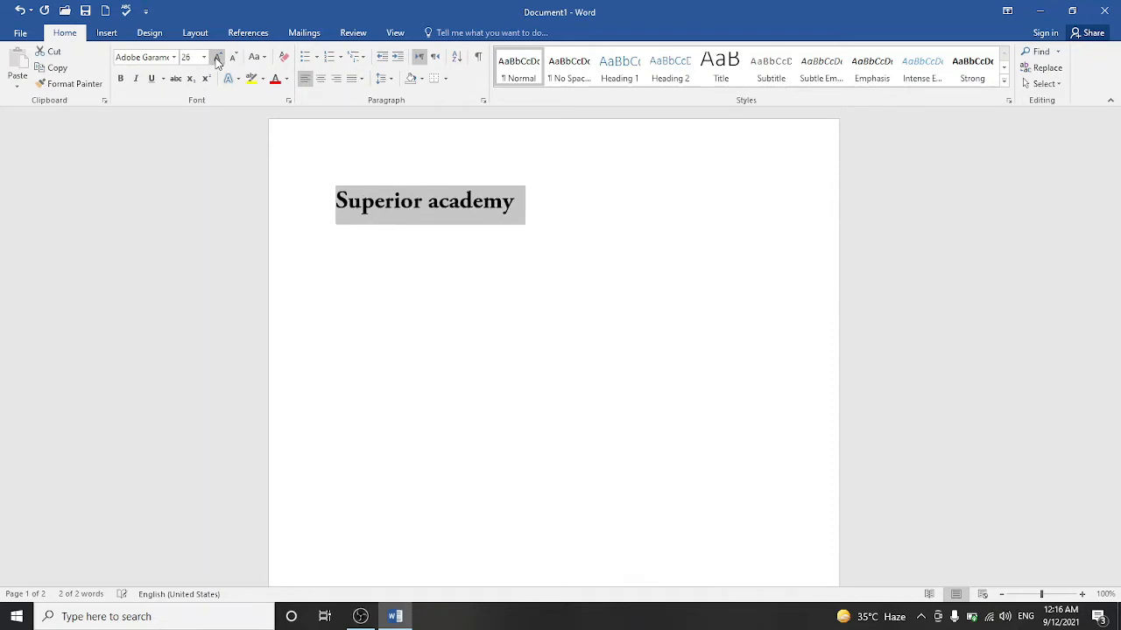
pyautogui.click(217, 60)
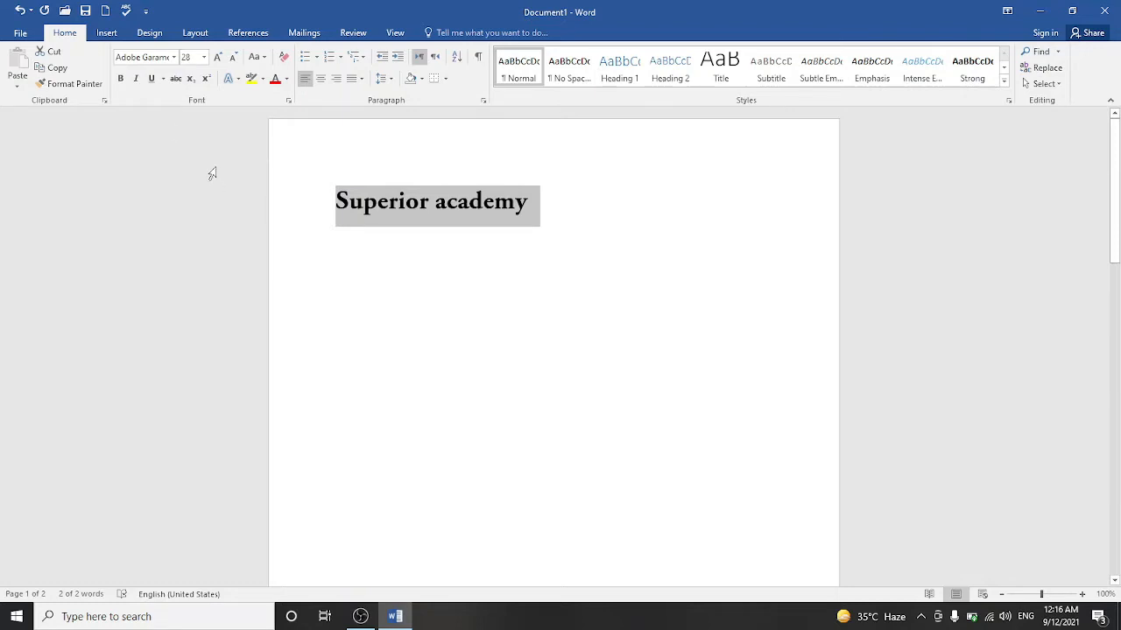
# Make the "Superior academy" text bold and italic, and underline it with the double-line style.
pyautogui.click(120, 80)
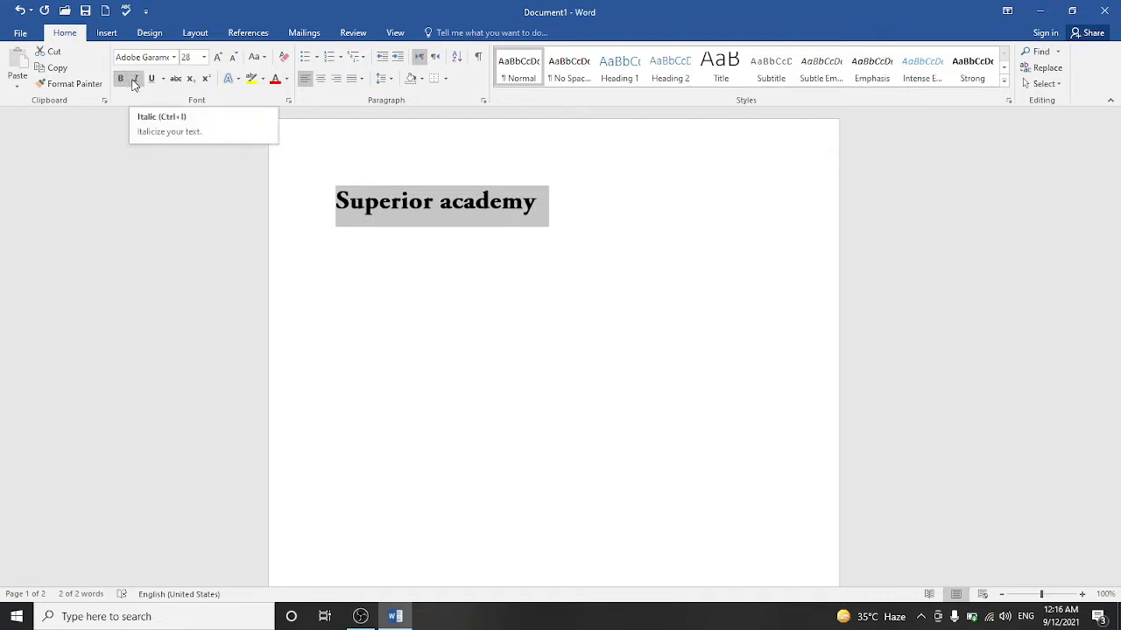
pyautogui.click(134, 79)
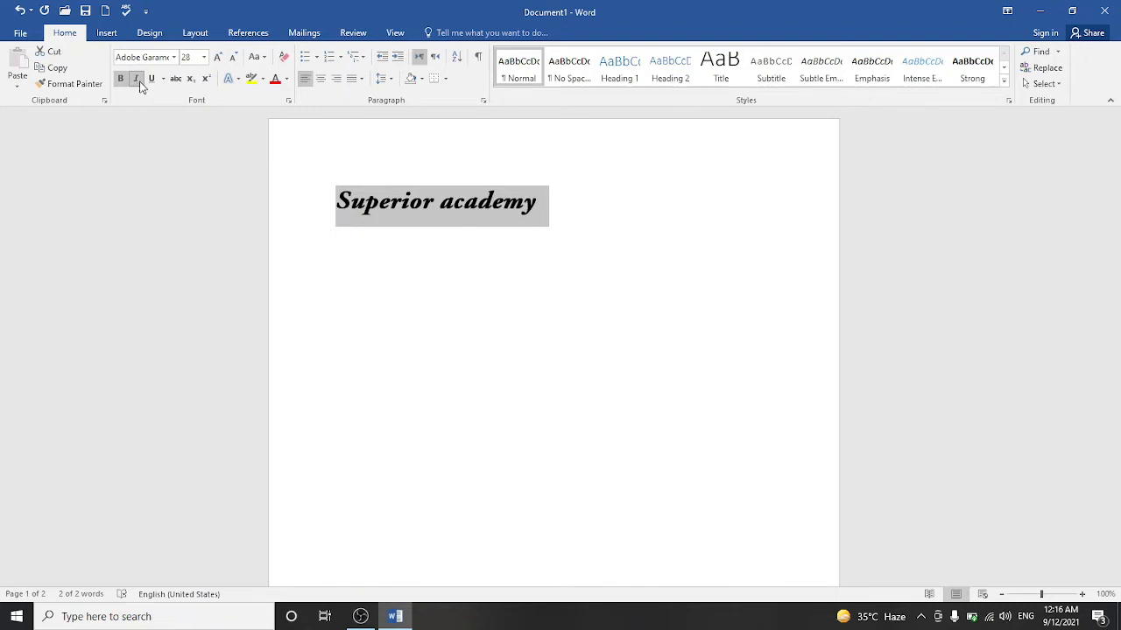
pyautogui.click(150, 80)
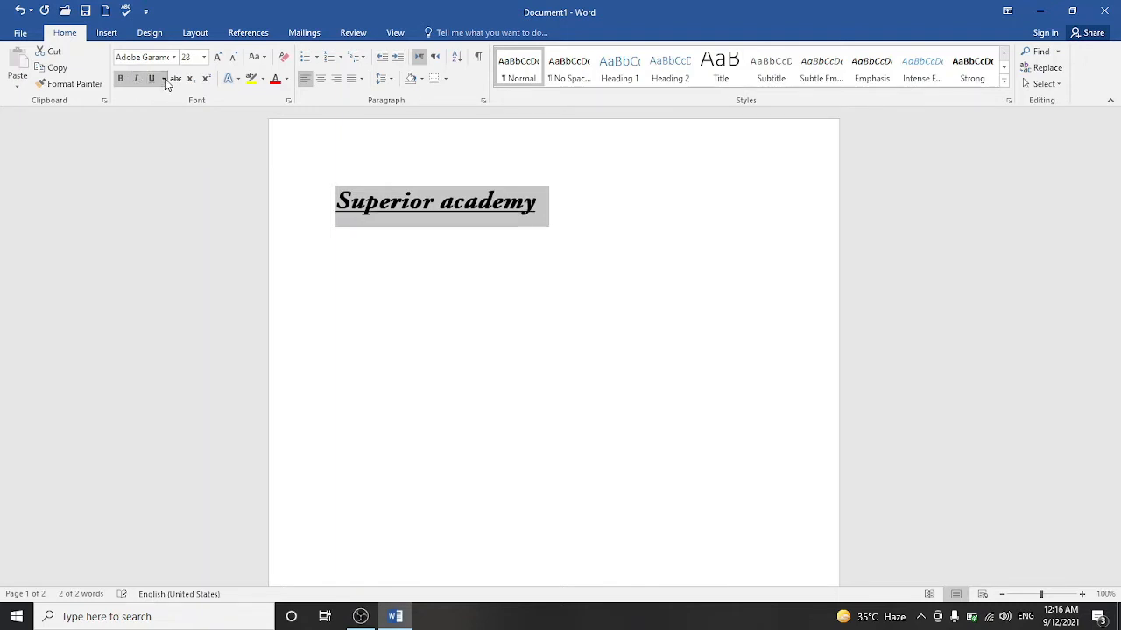
pyautogui.click(164, 80)
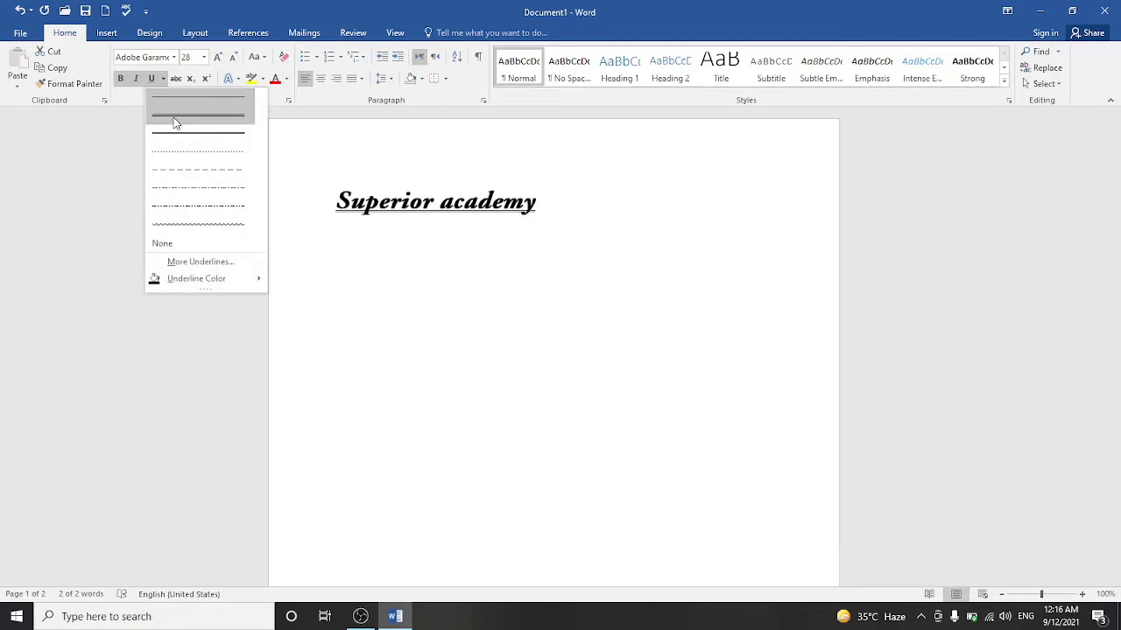
pyautogui.click(173, 122)
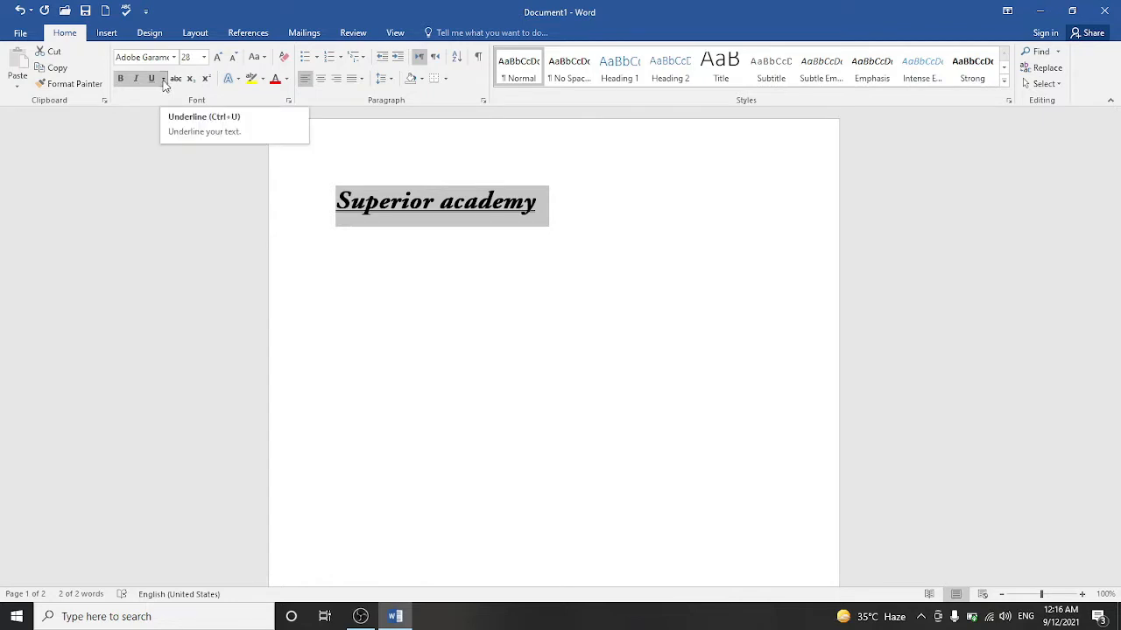
# Switch the underline of "Superior academy" to the dot-dot-dash style and adjust the text size in increments until it is 48 pt.
pyautogui.click(163, 80)
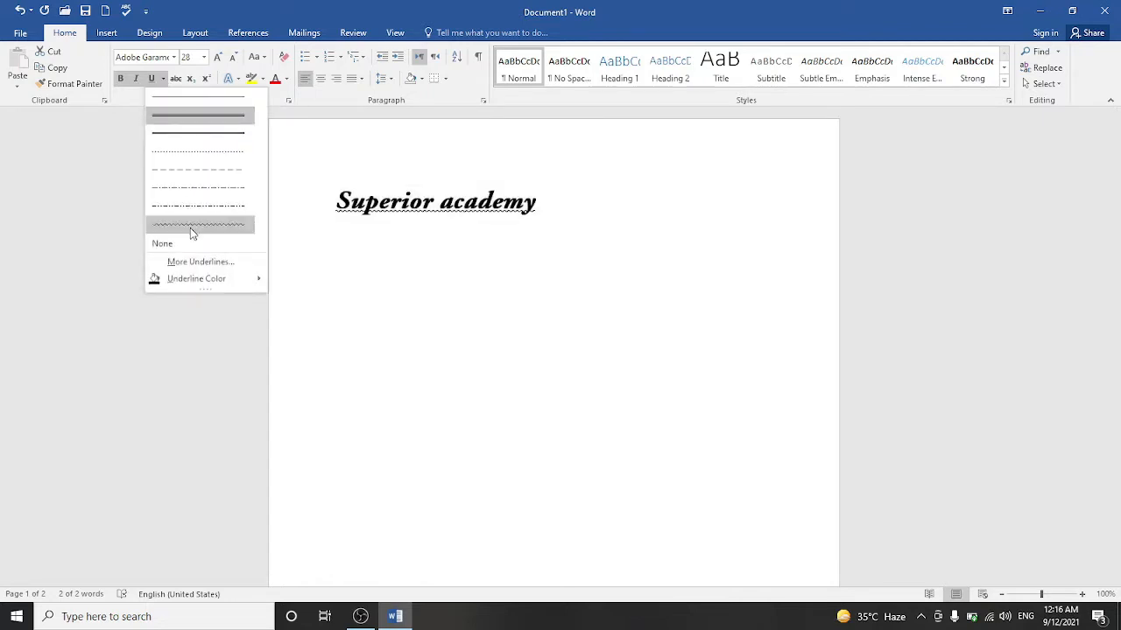
pyautogui.click(190, 201)
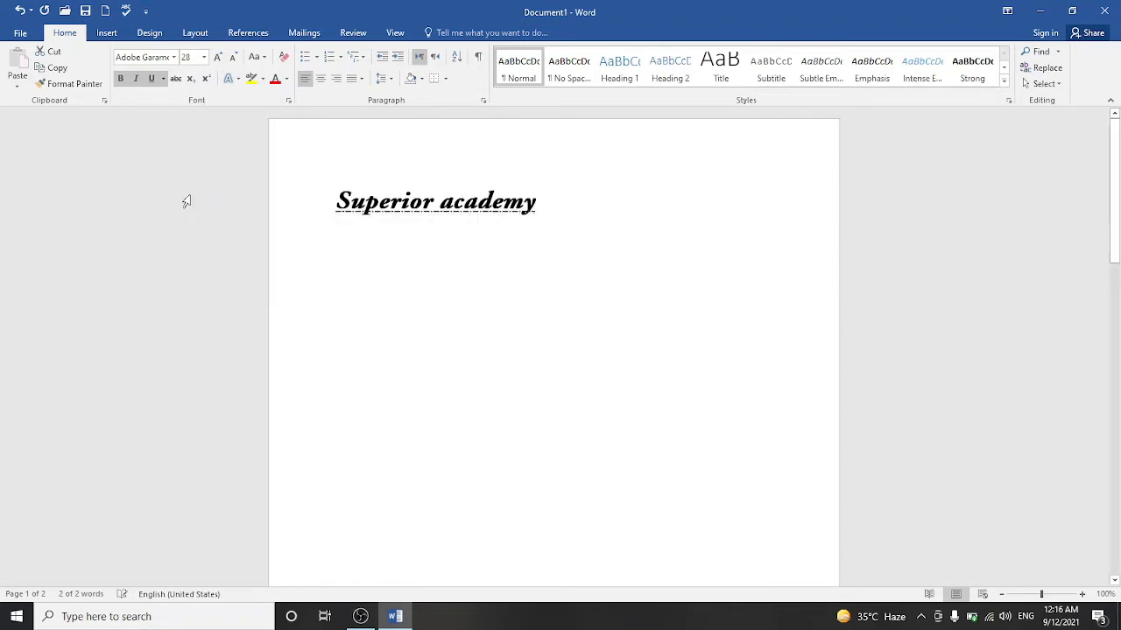
pyautogui.click(218, 57)
pyautogui.click(218, 58)
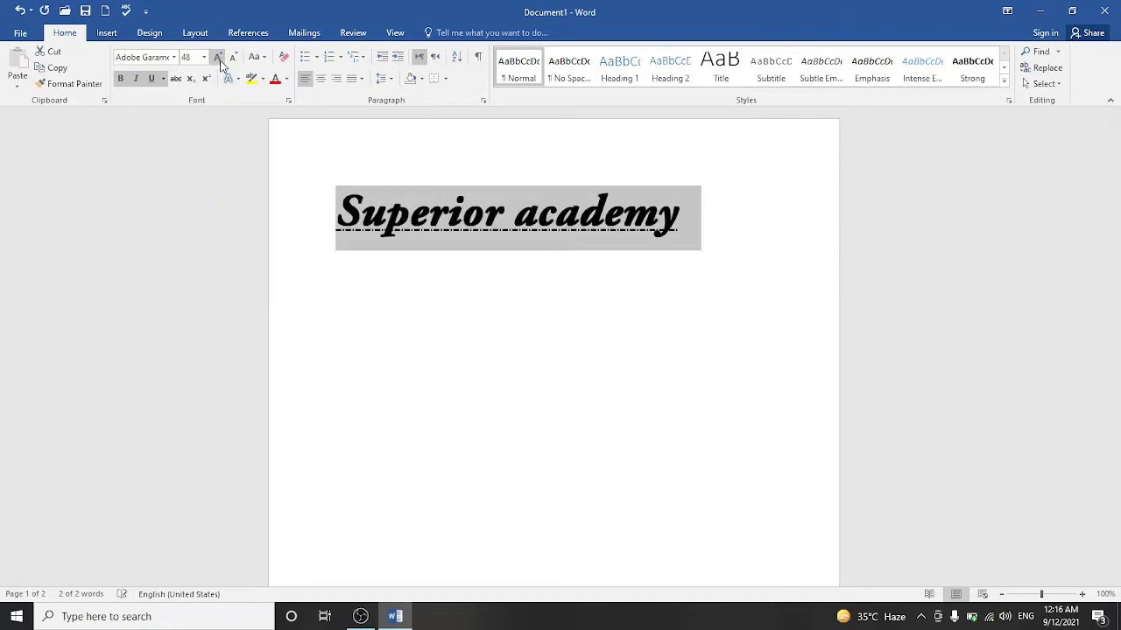
pyautogui.click(218, 58)
pyautogui.click(218, 58)
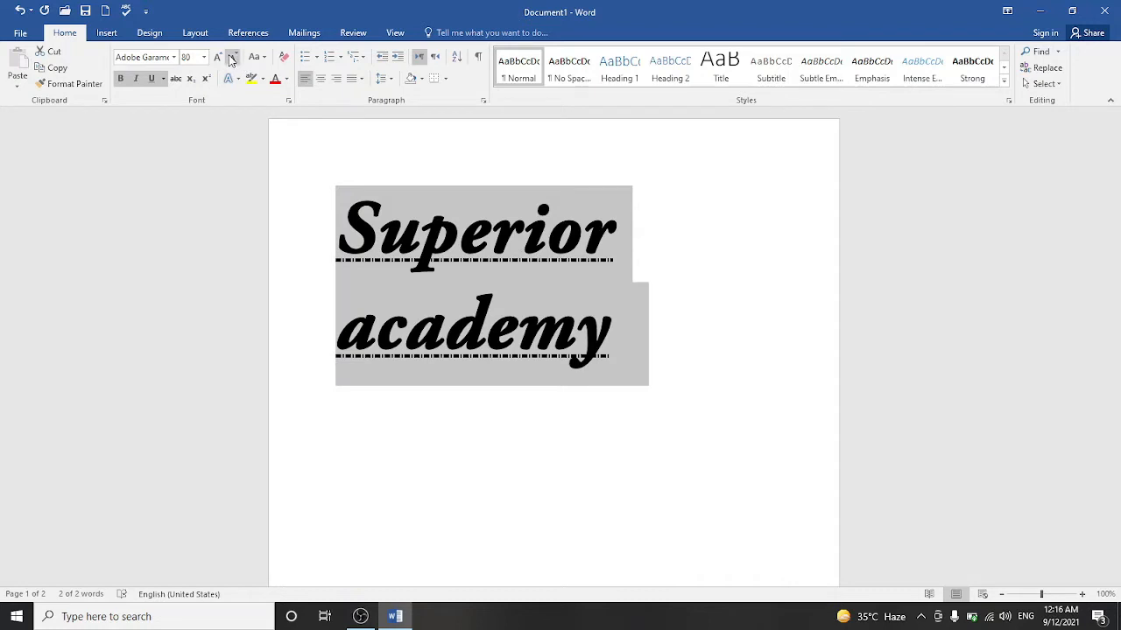
pyautogui.click(232, 59)
pyautogui.click(232, 58)
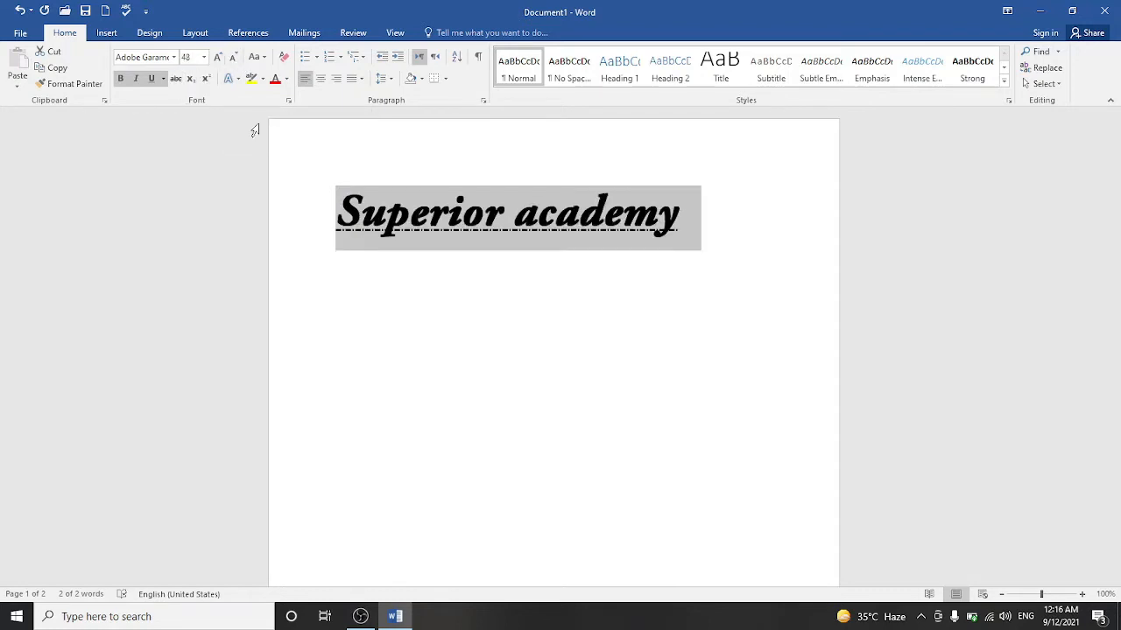
# Write "false" on a new line below "Superior academy".
pyautogui.click(707, 227)
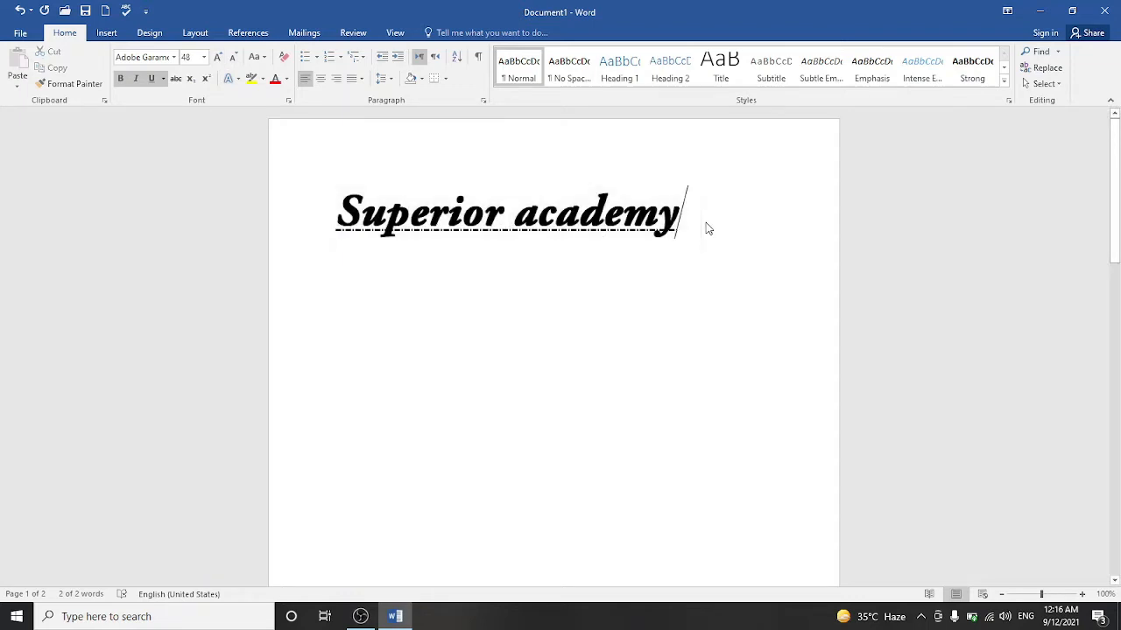
pyautogui.press('Return')
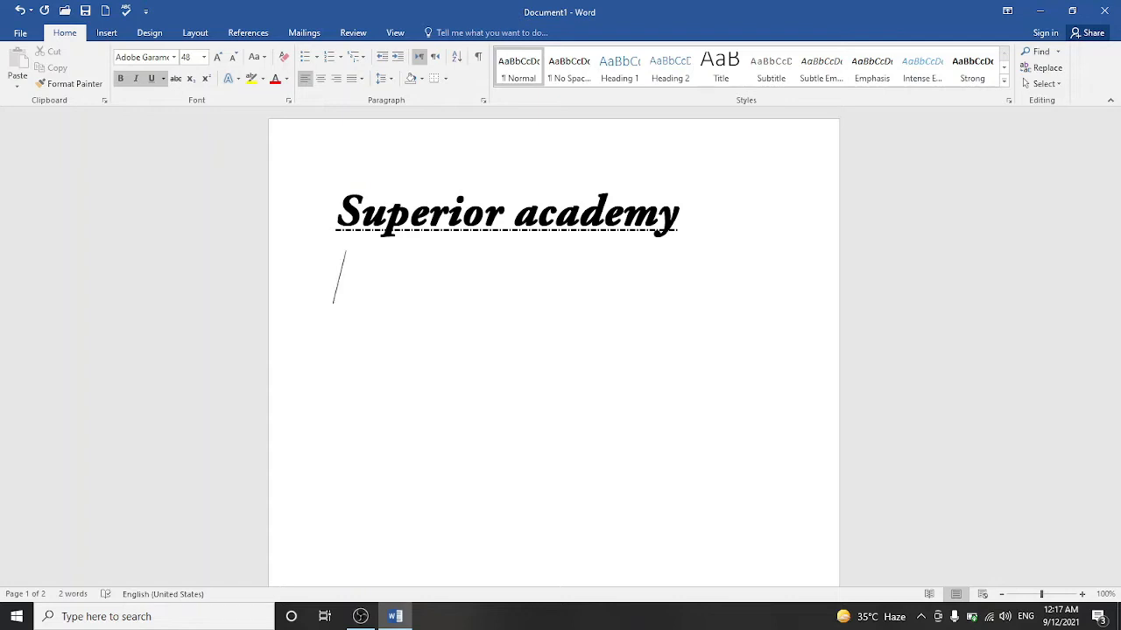
pyautogui.write('f')
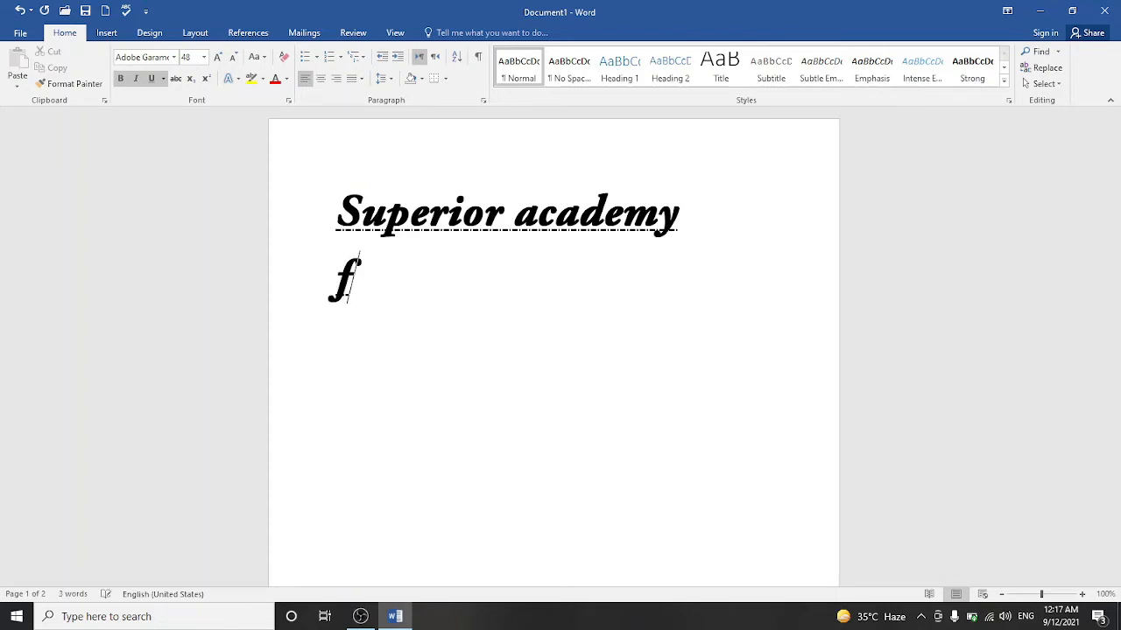
pyautogui.write('alse')
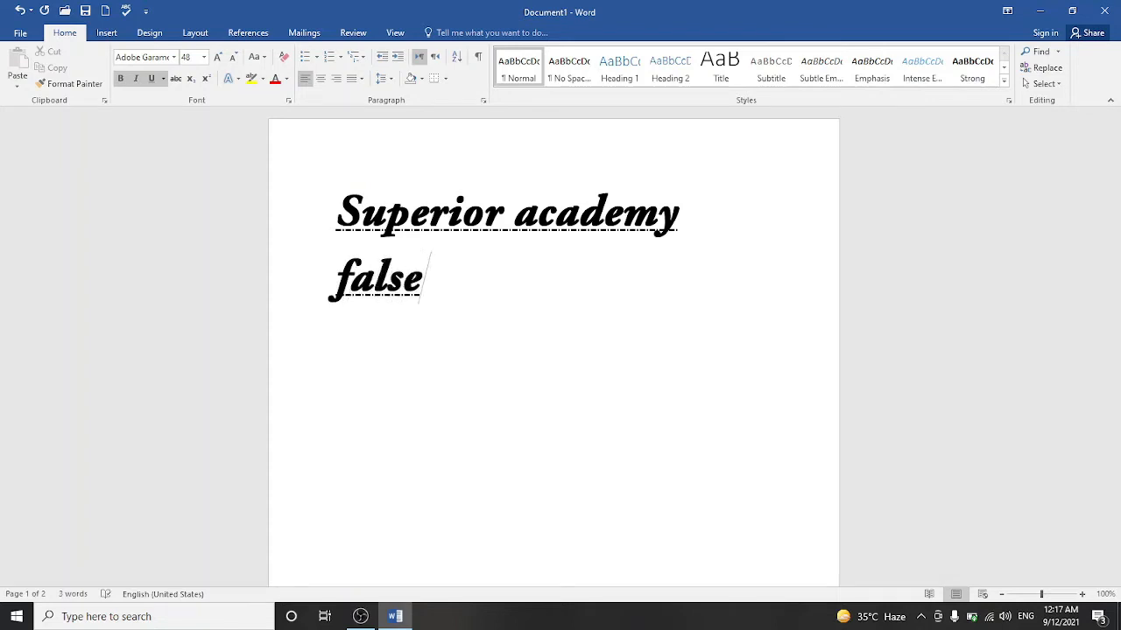
# Strike through the word "false" and enlarge it to 72 pt.
pyautogui.moveTo(338, 270); pyautogui.dragTo(452, 288)
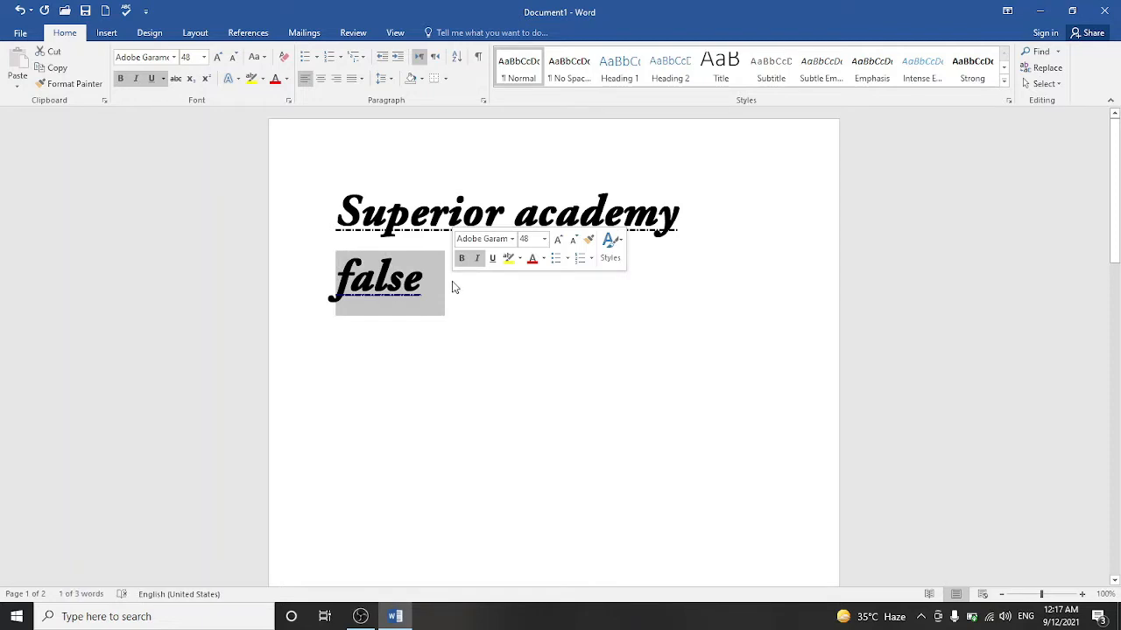
pyautogui.click(177, 80)
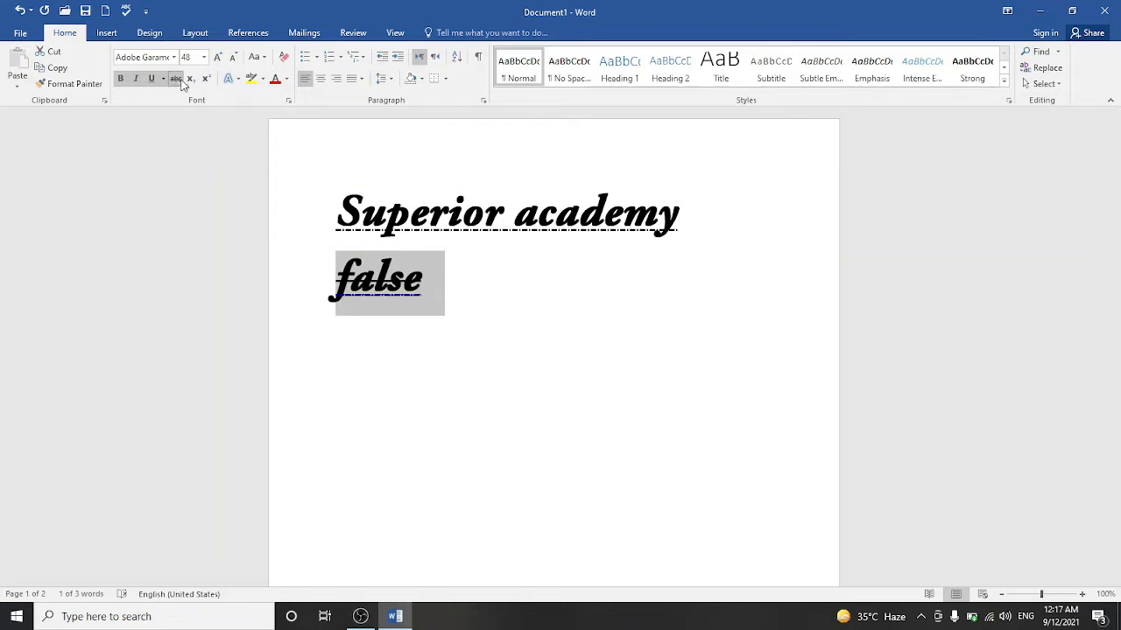
pyautogui.hotkey('ctrl', 'z')
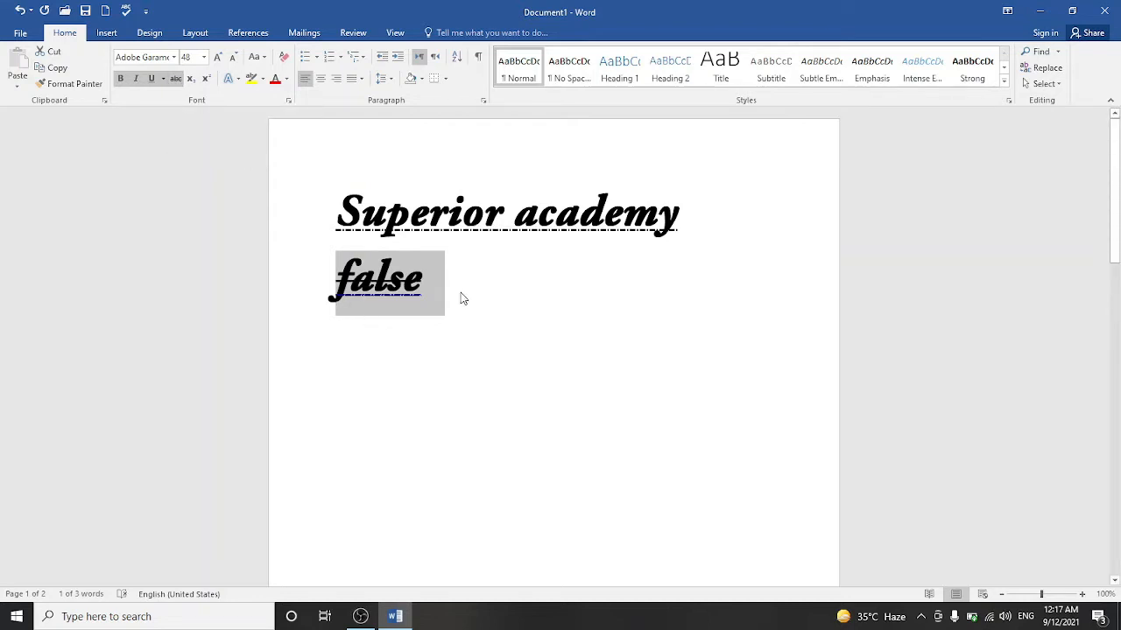
pyautogui.click(218, 57)
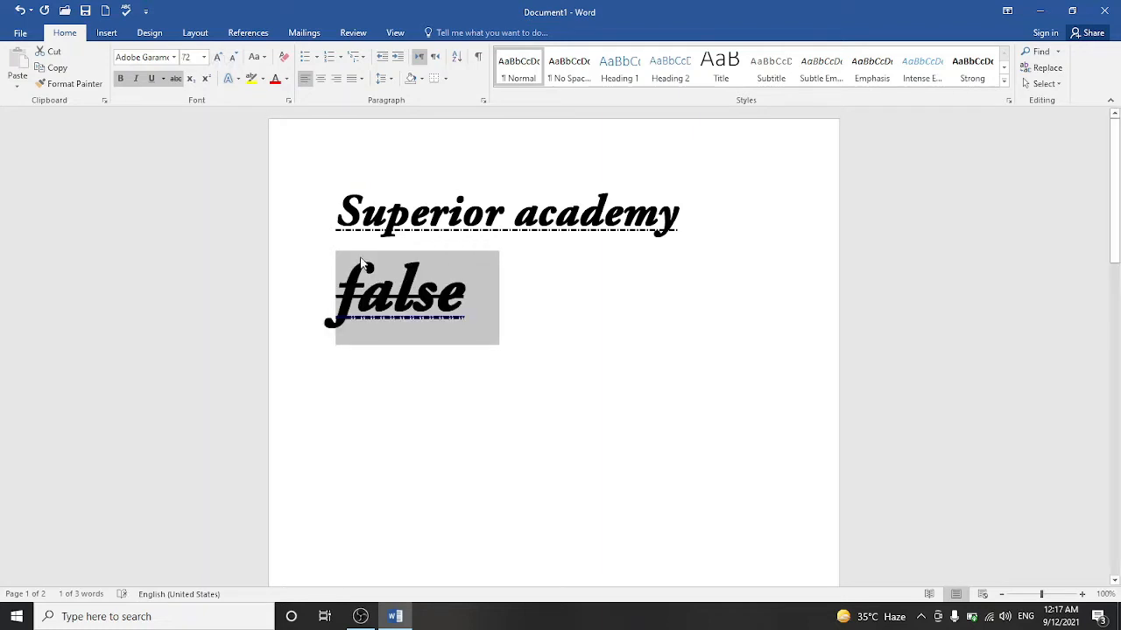
# Write "A2" on a new line below the struck-through word, with bold, italic, underline and strikethrough turned off.
pyautogui.click(520, 324)
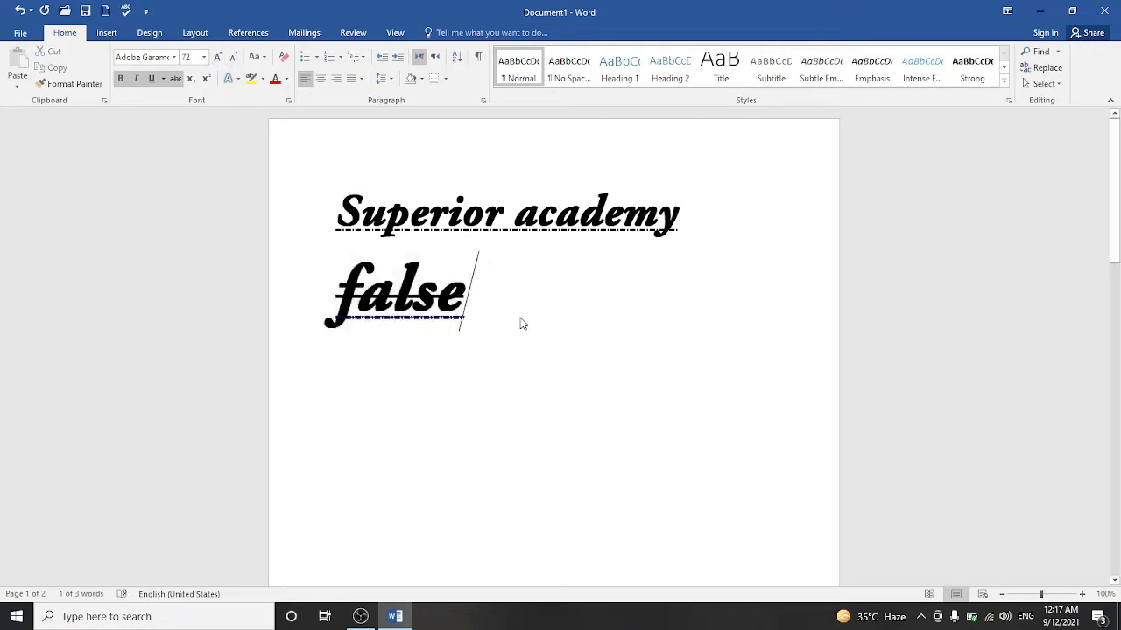
pyautogui.press('Return')
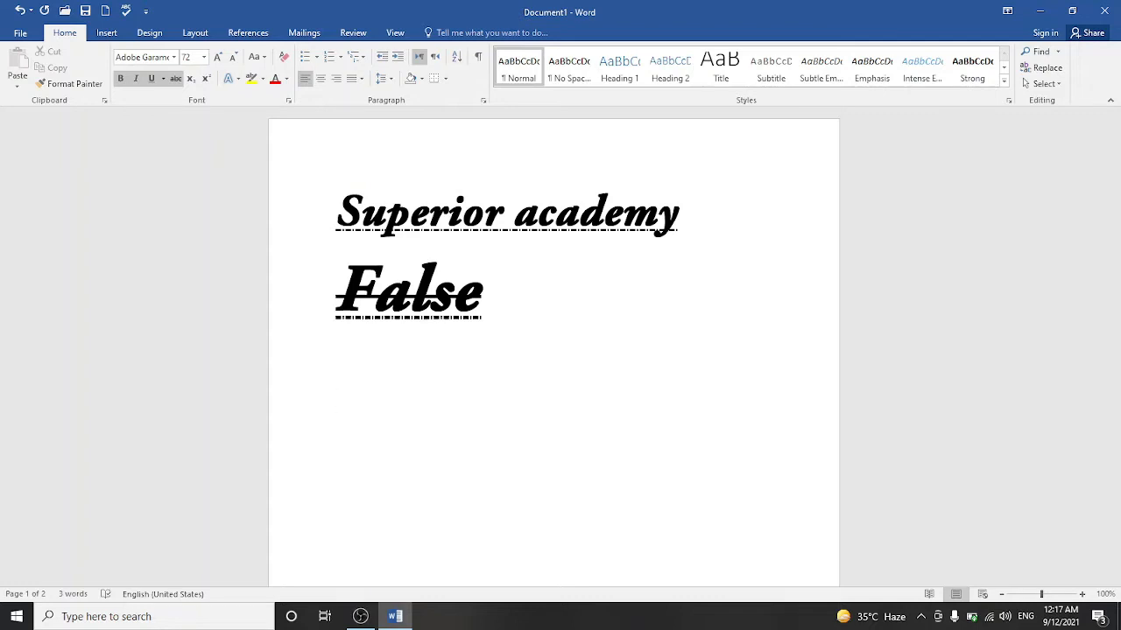
pyautogui.write('a')
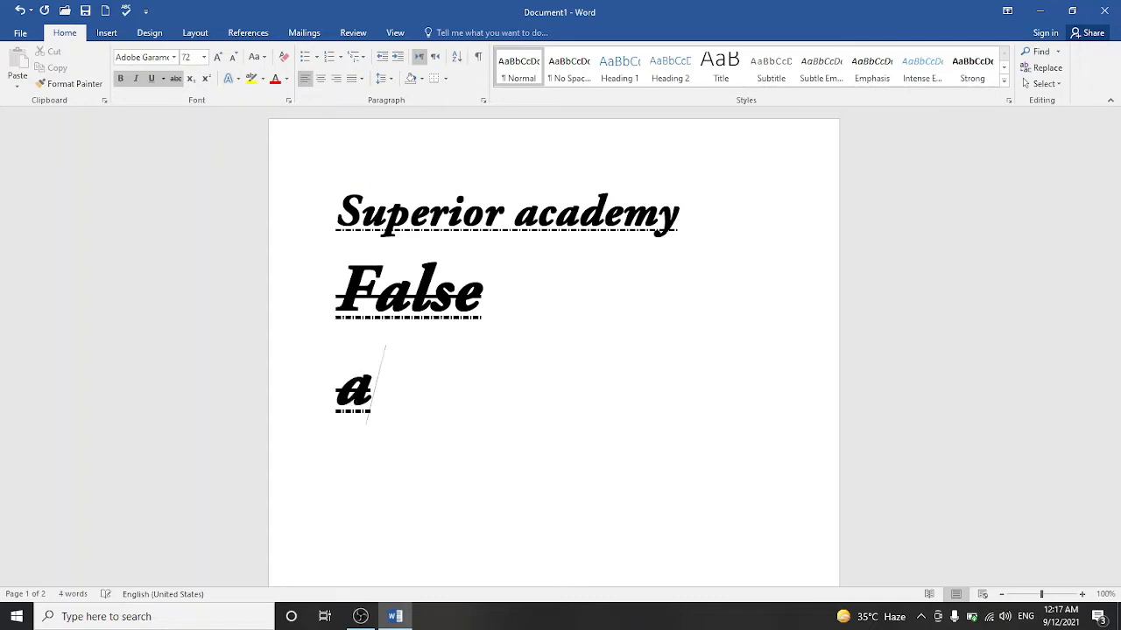
pyautogui.press('BackSpace')
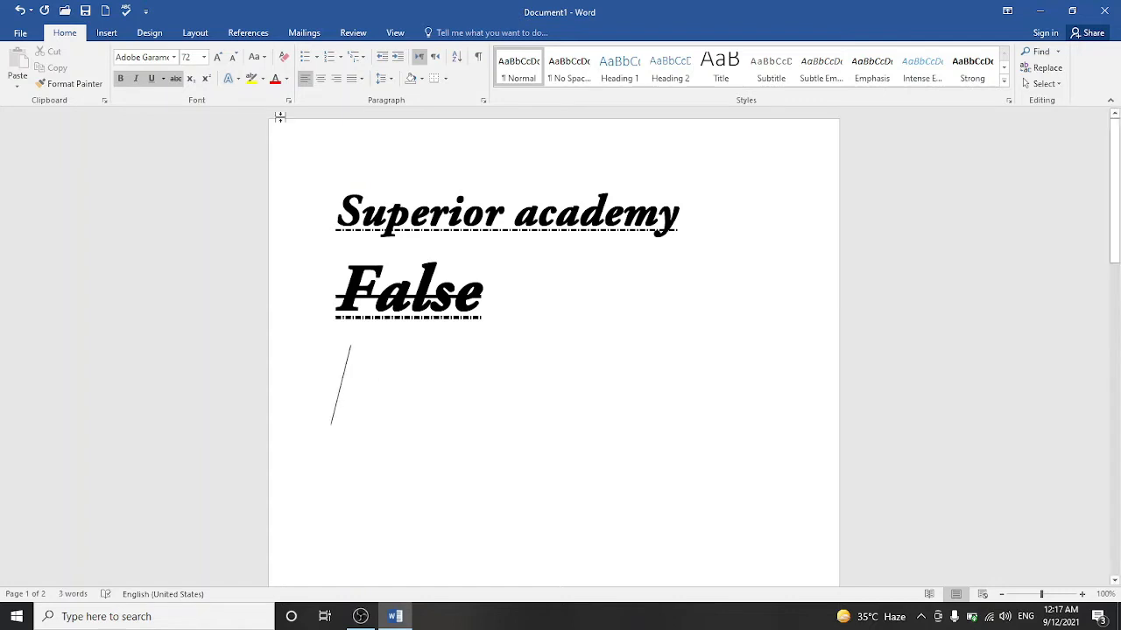
pyautogui.click(135, 79)
pyautogui.click(121, 79)
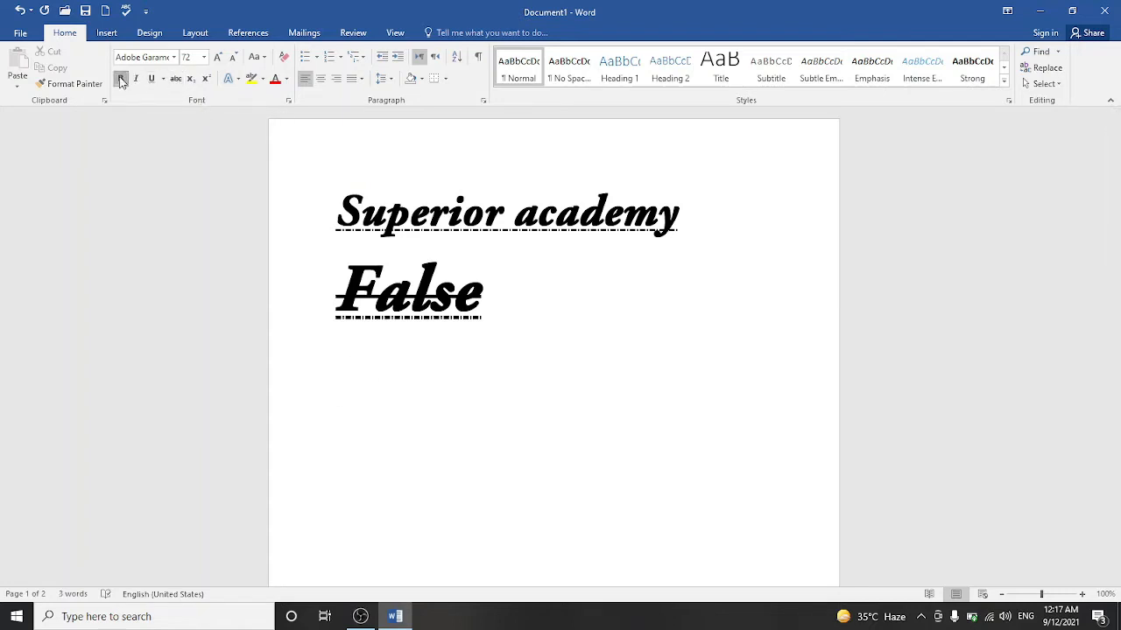
pyautogui.write('a')
pyautogui.press('BackSpace')
pyautogui.write('A2')
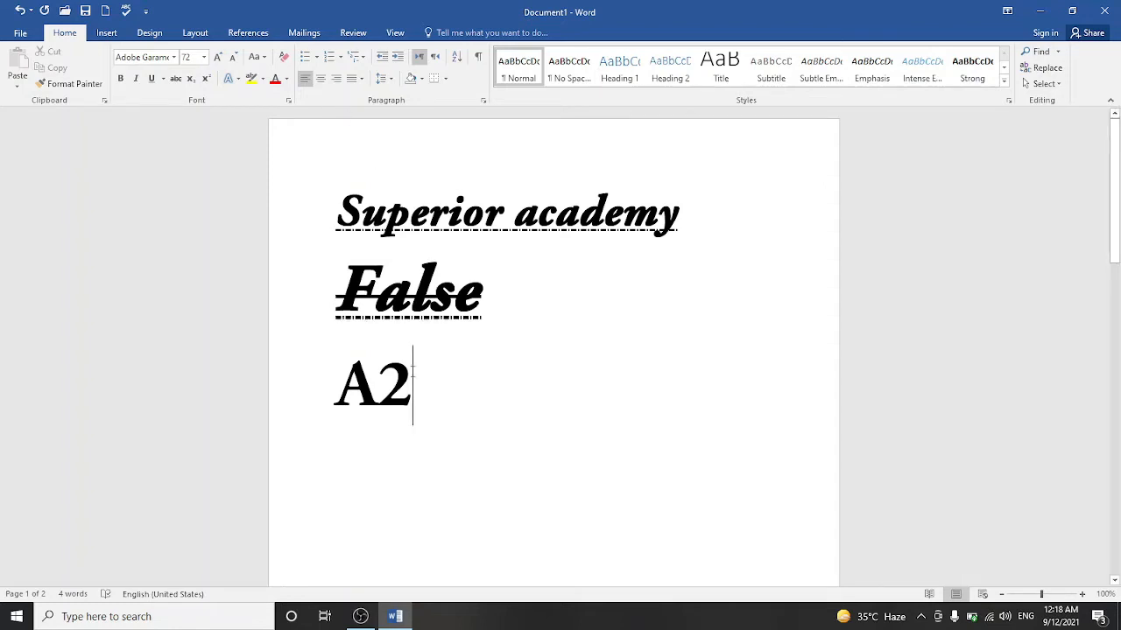
# Format the 2 in "A2" as superscript.
pyautogui.moveTo(378, 391); pyautogui.dragTo(419, 384)
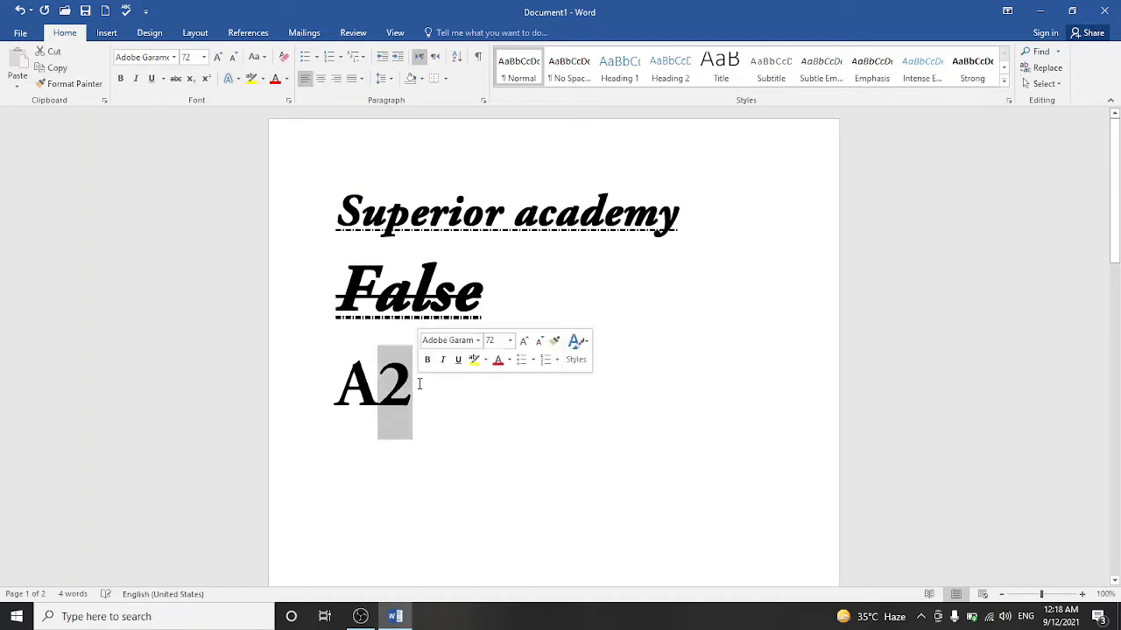
pyautogui.click(207, 80)
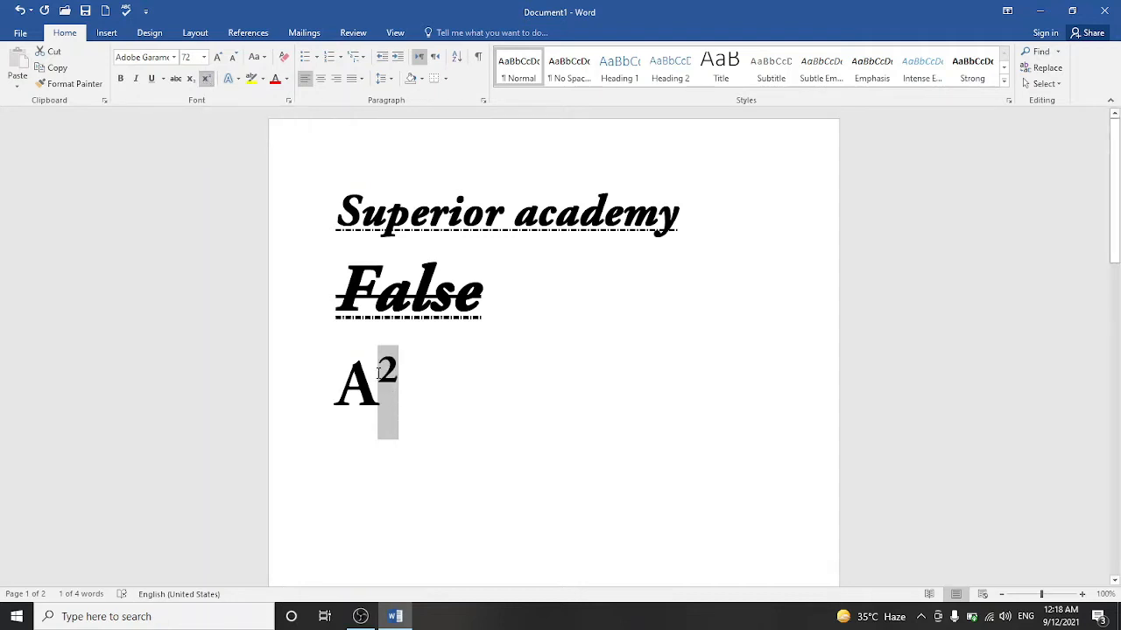
pyautogui.click(416, 398)
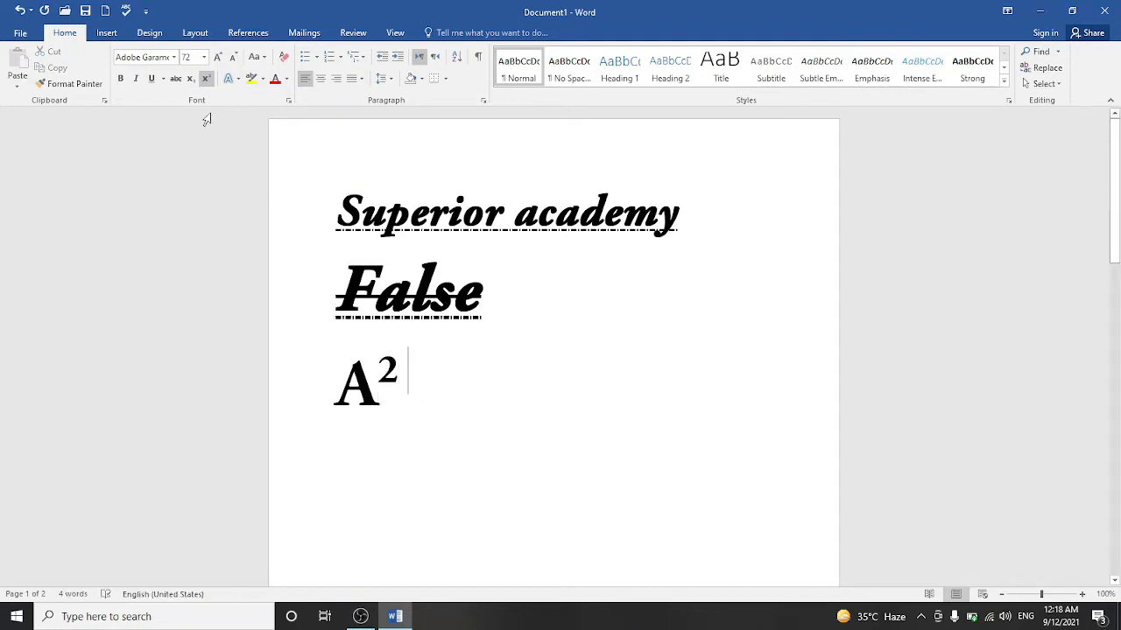
# Continue the formula after the squared A with "+ b" in normal text followed by a superscript 2.
pyautogui.click(204, 81)
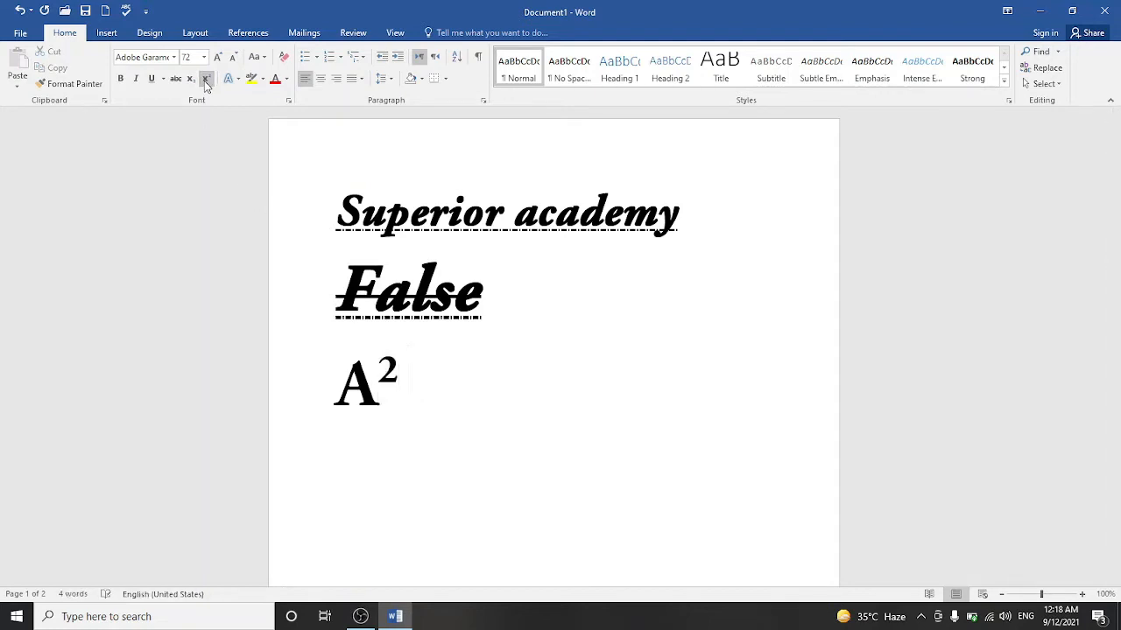
pyautogui.write('+ b')
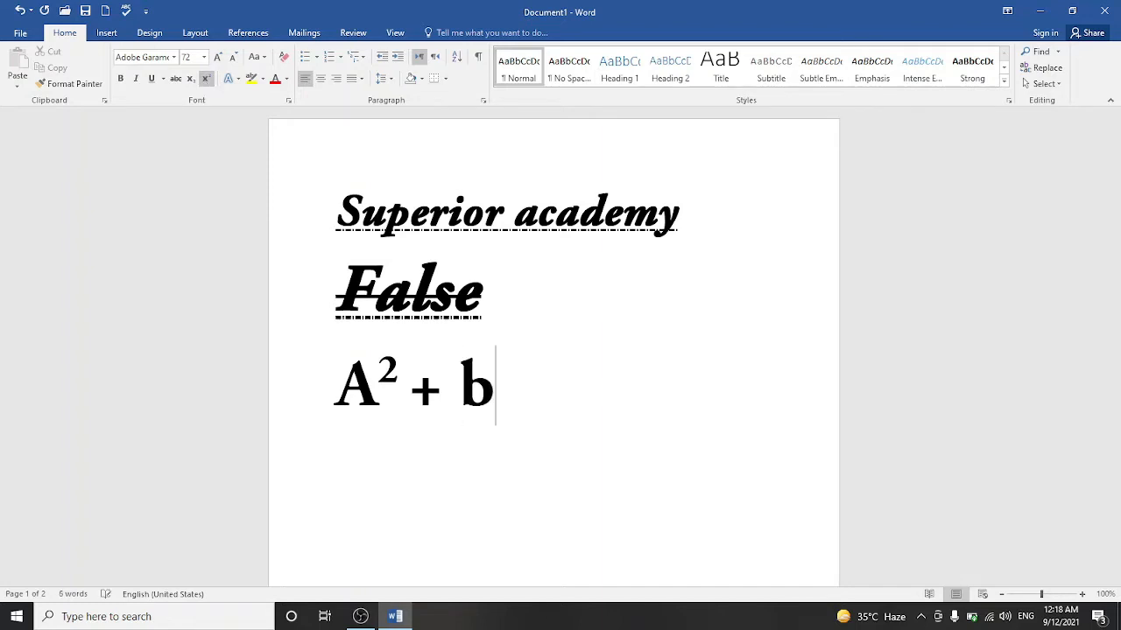
pyautogui.click(204, 81)
pyautogui.write('2')
pyautogui.click(204, 80)
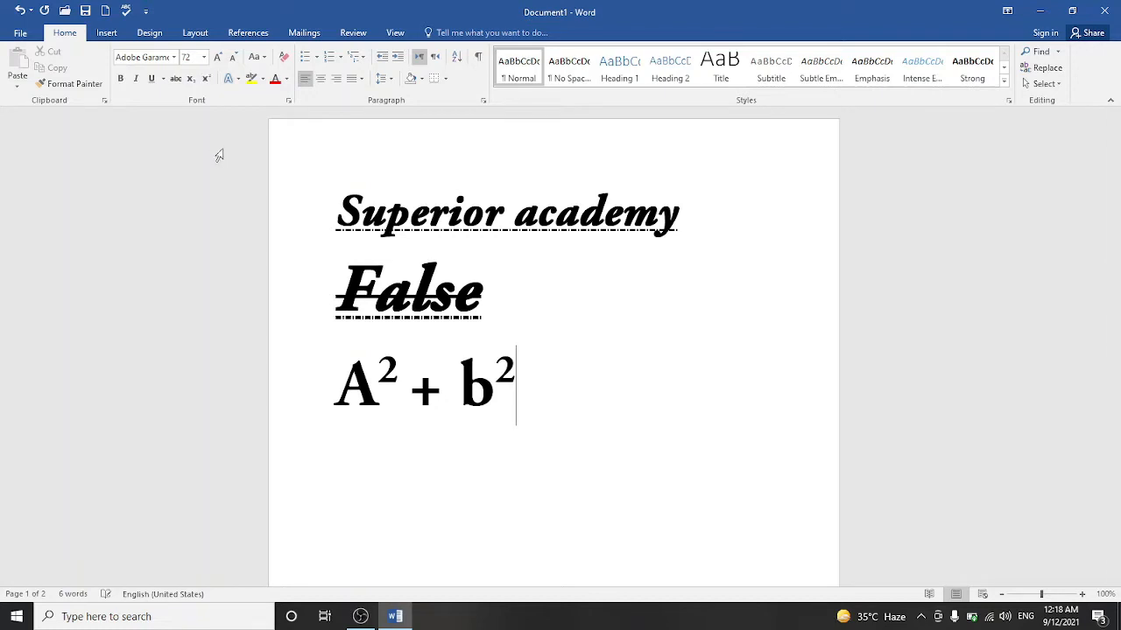
# Complete the formula after the squared b with "= (a+b)(a-b)" in normal text.
pyautogui.write('+')
pyautogui.press('BackSpace')
pyautogui.write('+')
pyautogui.press('BackSpace')
pyautogui.write('=')
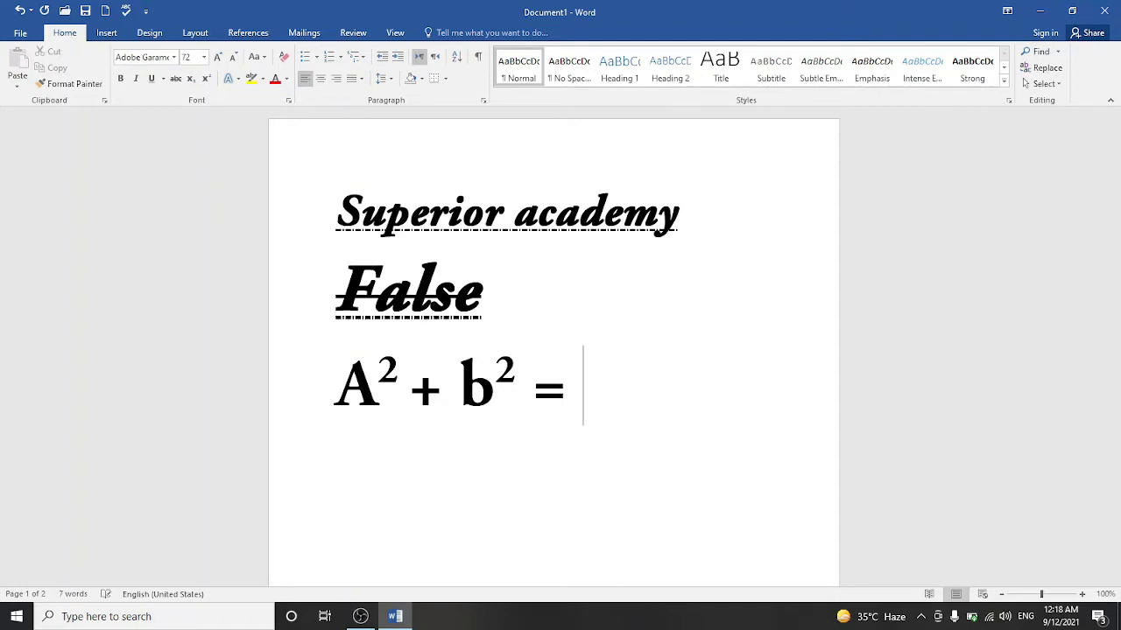
pyautogui.write(' (a+')
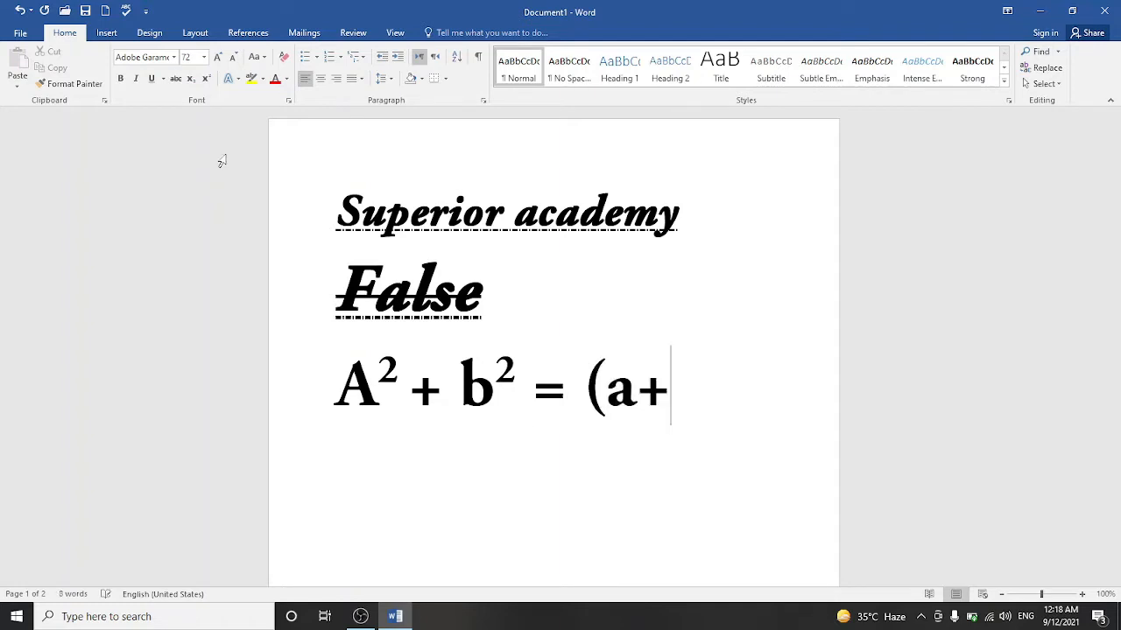
pyautogui.write('b)(')
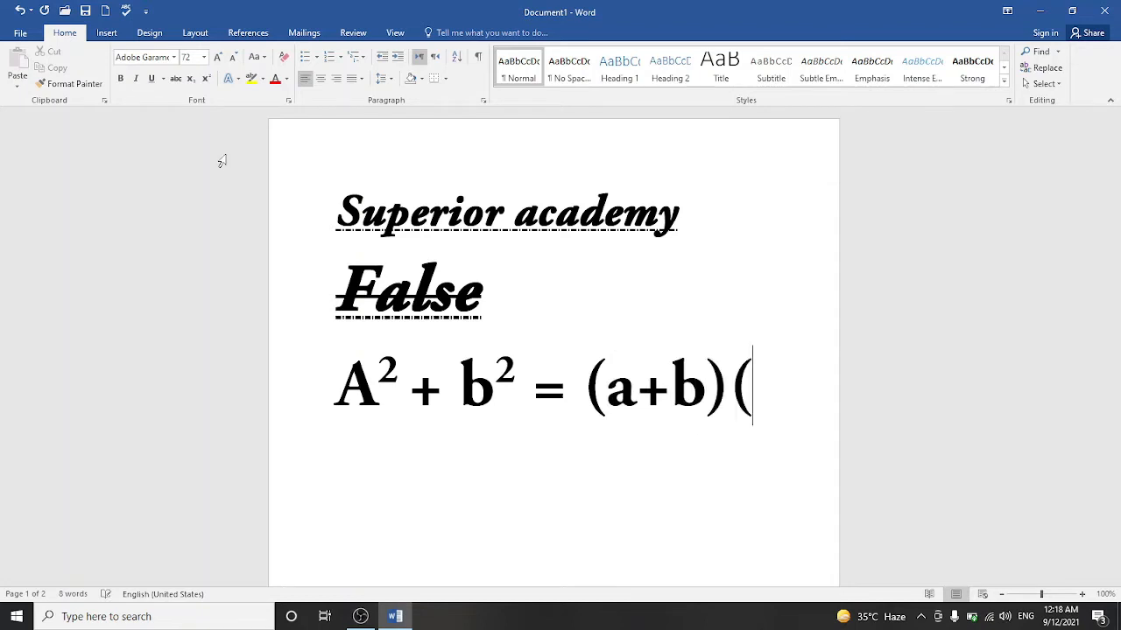
pyautogui.write('a-')
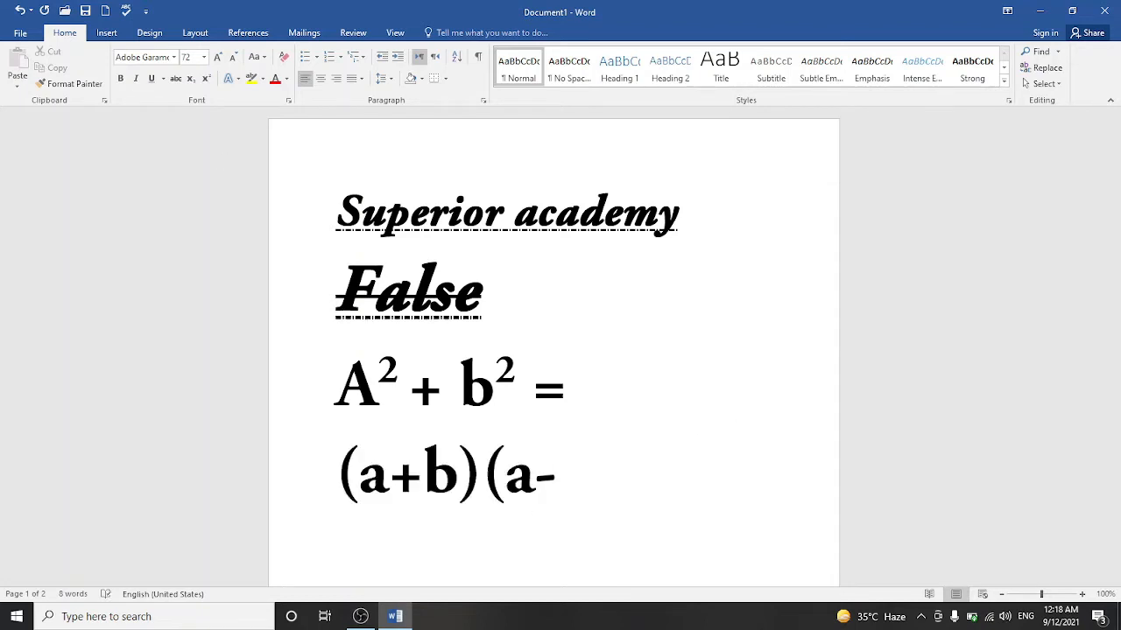
pyautogui.write('b)')
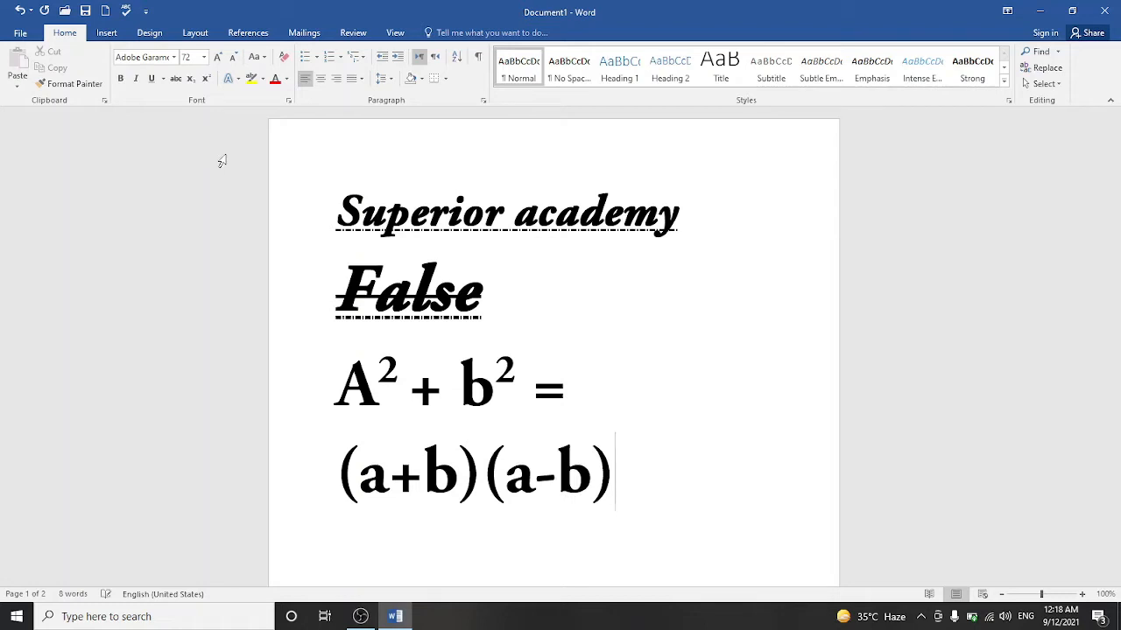
# Write "H2O" on a new line below the formula, with the 2 as subscript and a capital O.
pyautogui.press('Return')
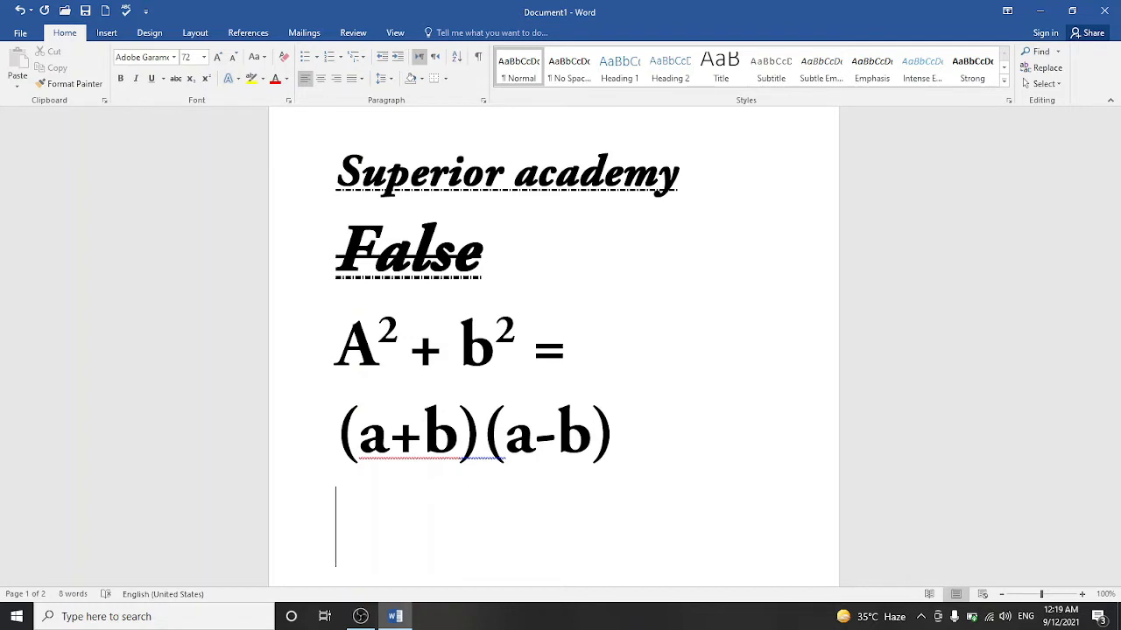
pyautogui.write('h')
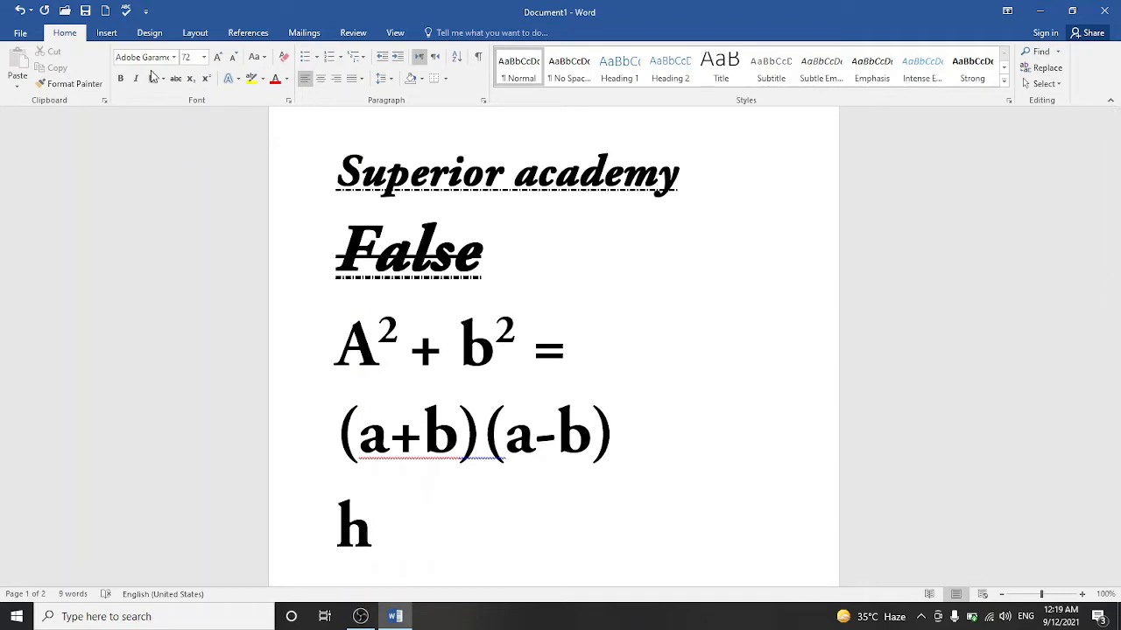
pyautogui.click(194, 89)
pyautogui.write('2')
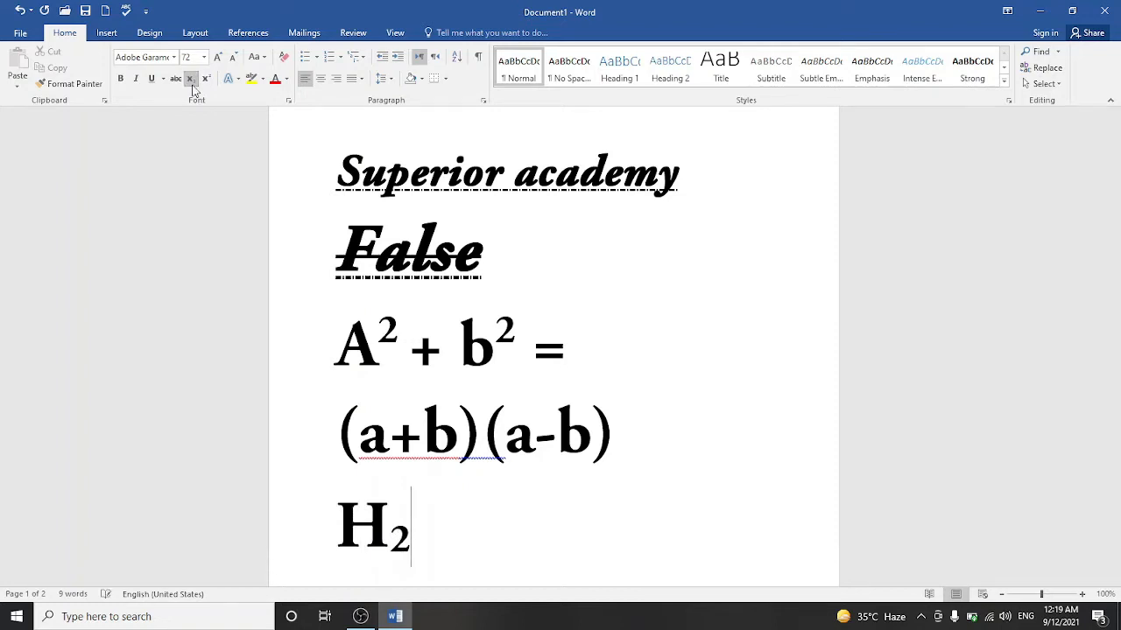
pyautogui.write('o')
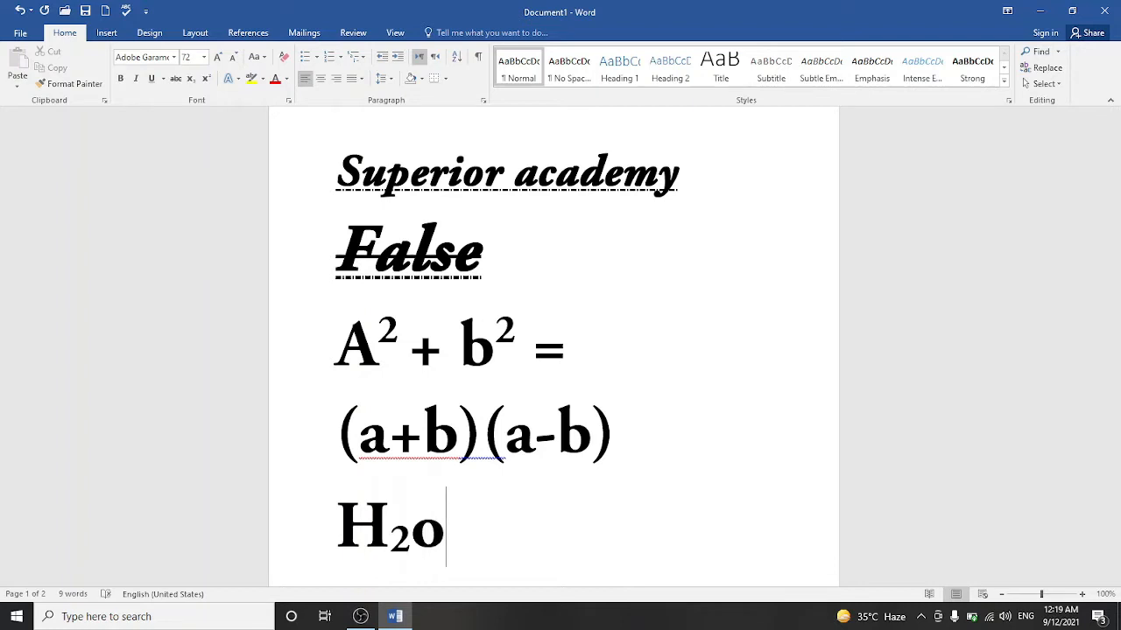
pyautogui.press('BackSpace')
pyautogui.write('O')
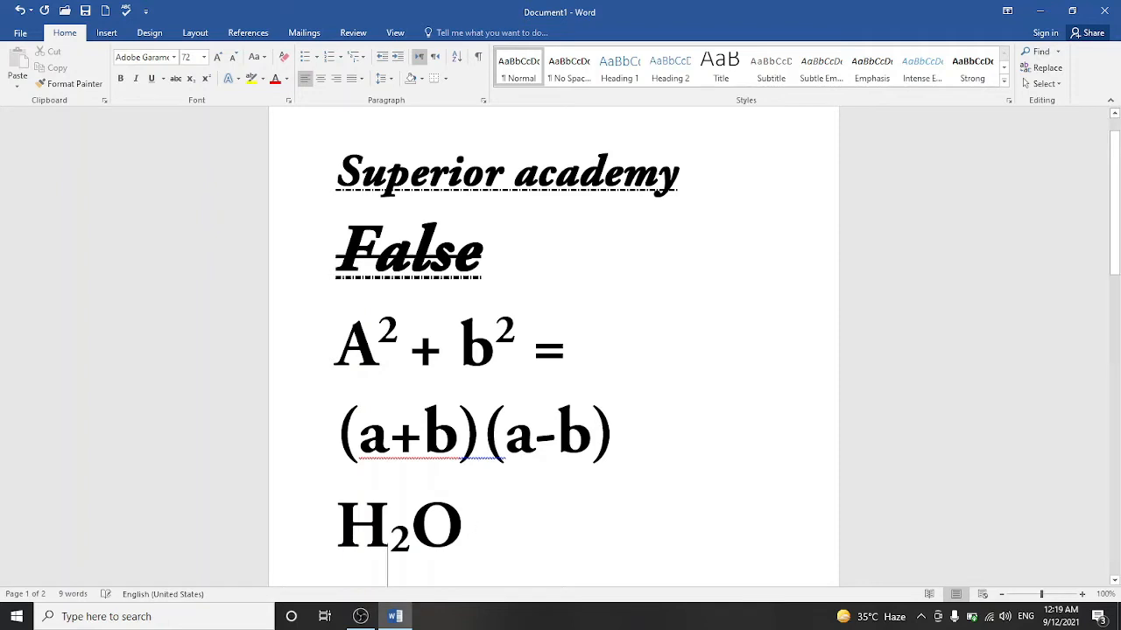
# Write "ABC ACADEMY" on a new line below "H2O".
pyautogui.press('Return')
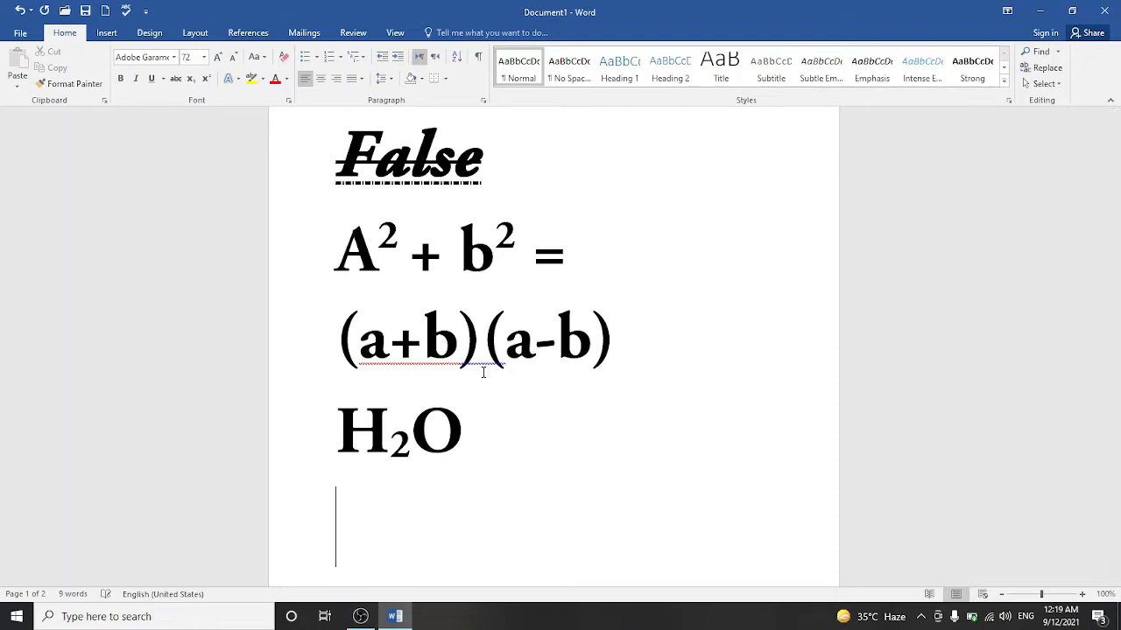
pyautogui.write('ABC ')
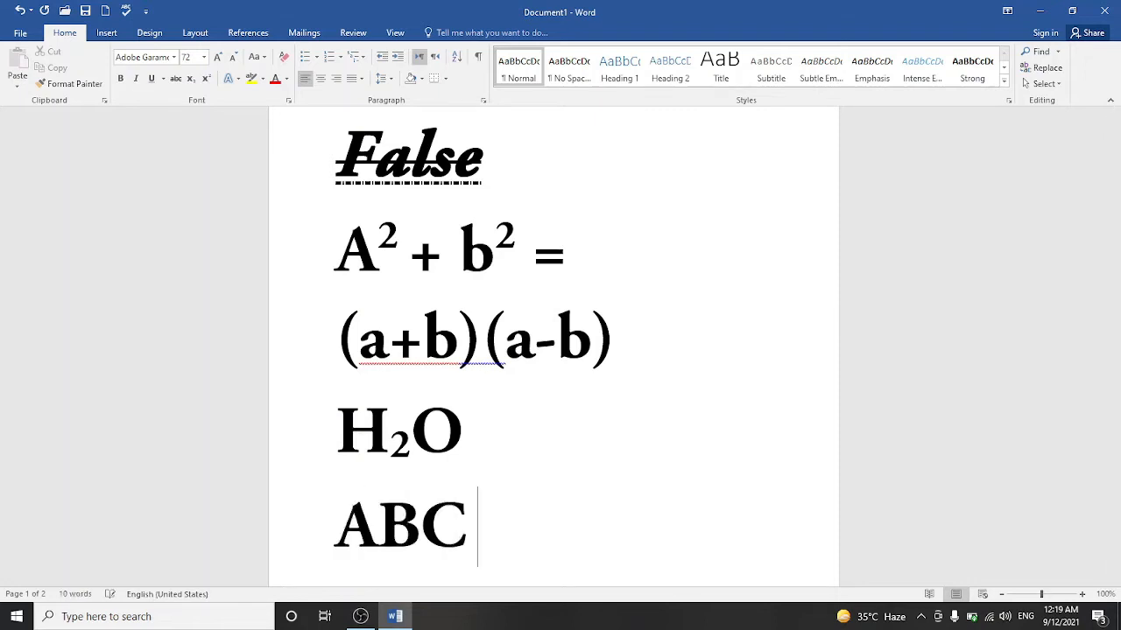
pyautogui.write('ACADEMY')
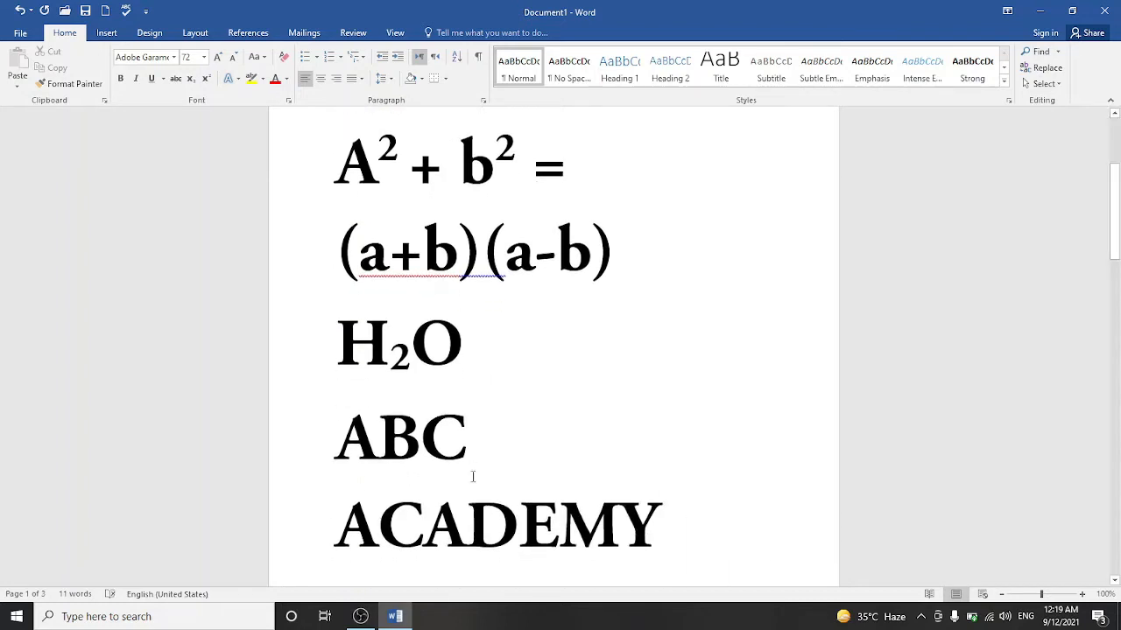
# Apply the orange outlined text effect to "ABC ACADEMY" and reopen the text effect choices.
pyautogui.moveTo(346, 421); pyautogui.dragTo(652, 518)
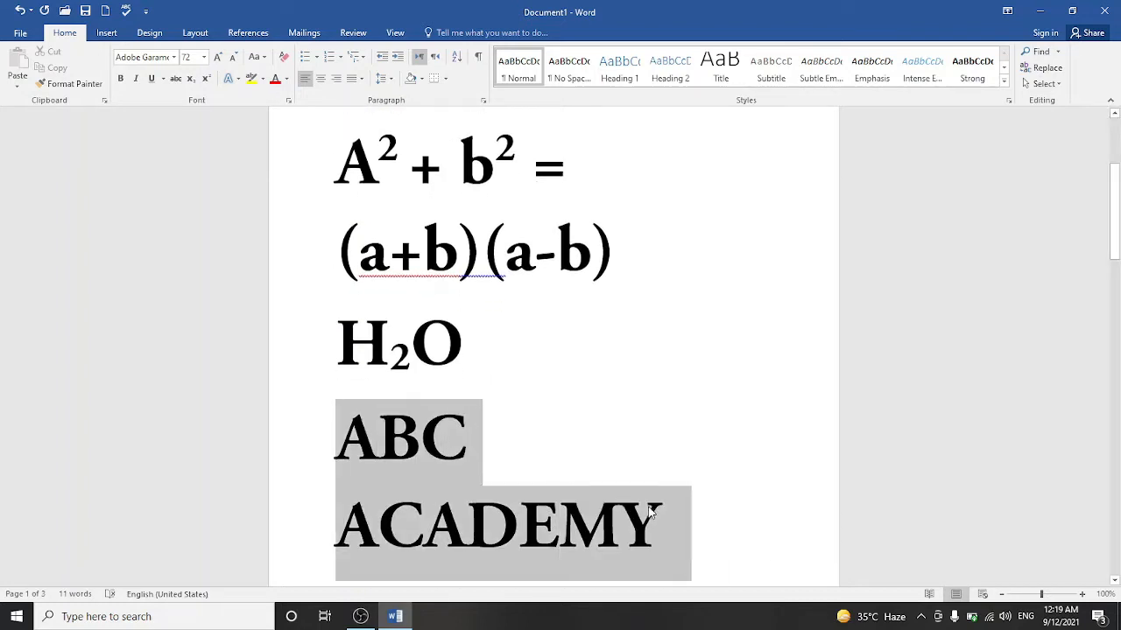
pyautogui.click(238, 79)
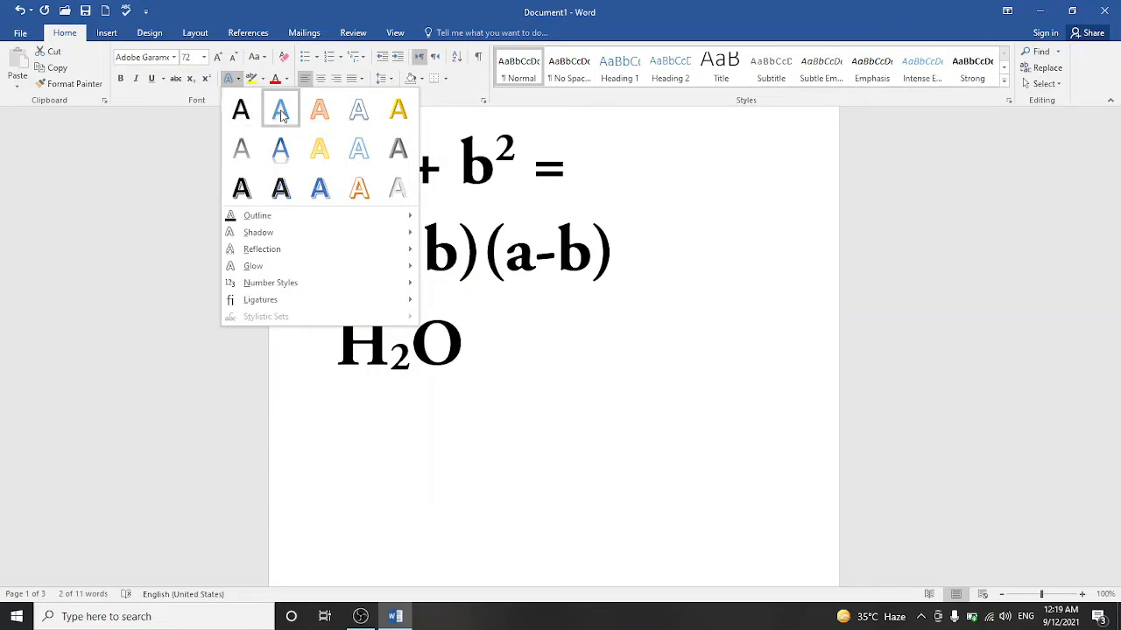
pyautogui.click(319, 109)
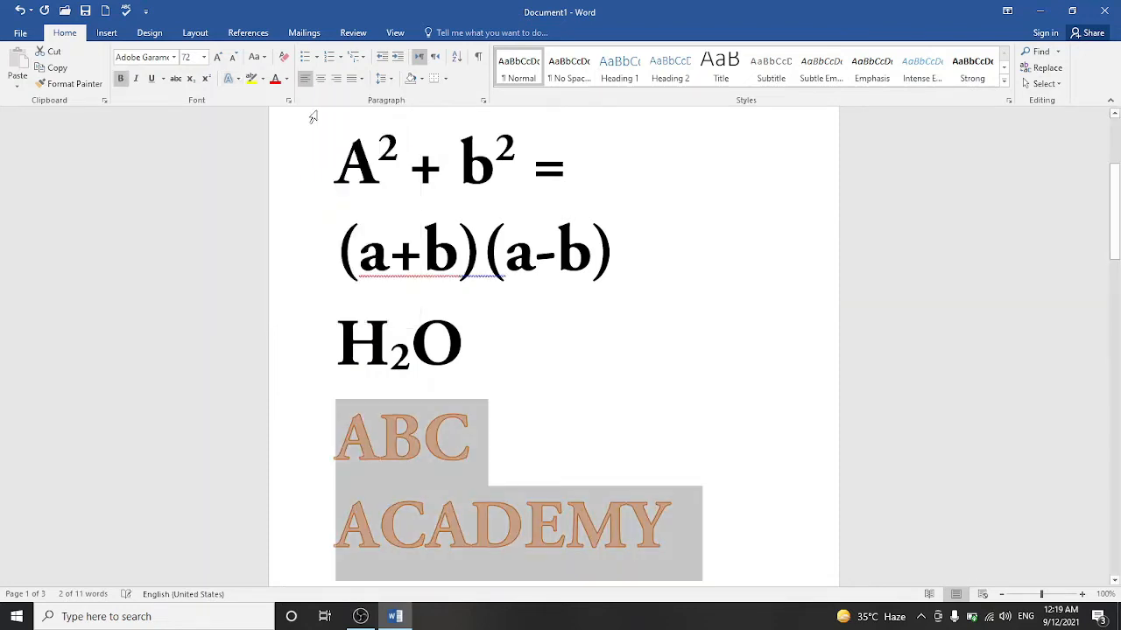
pyautogui.click(238, 79)
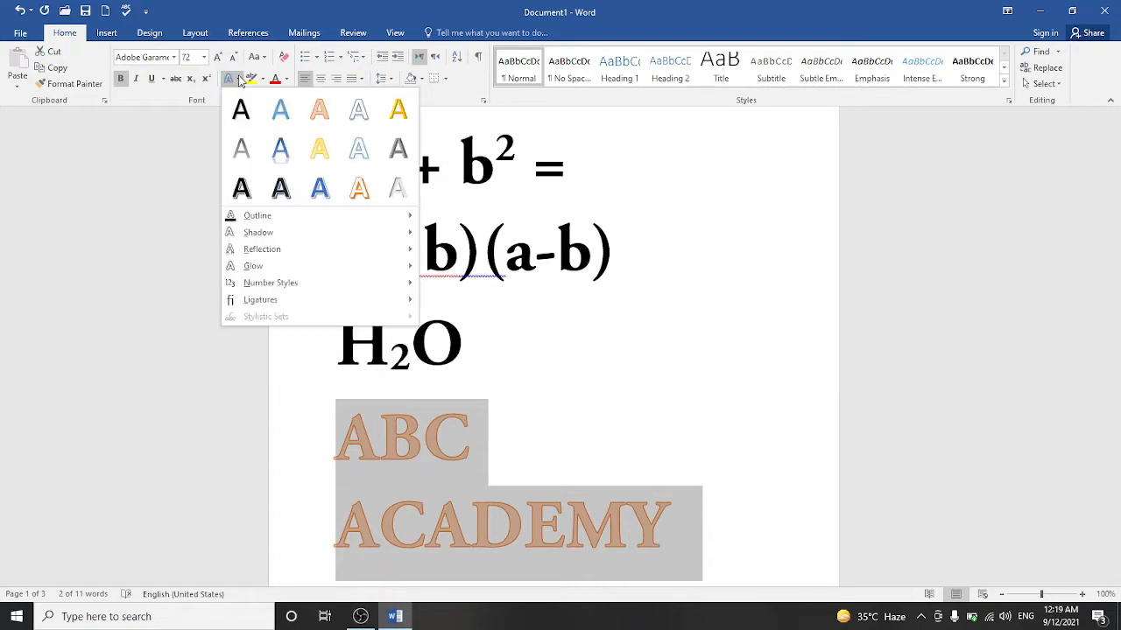
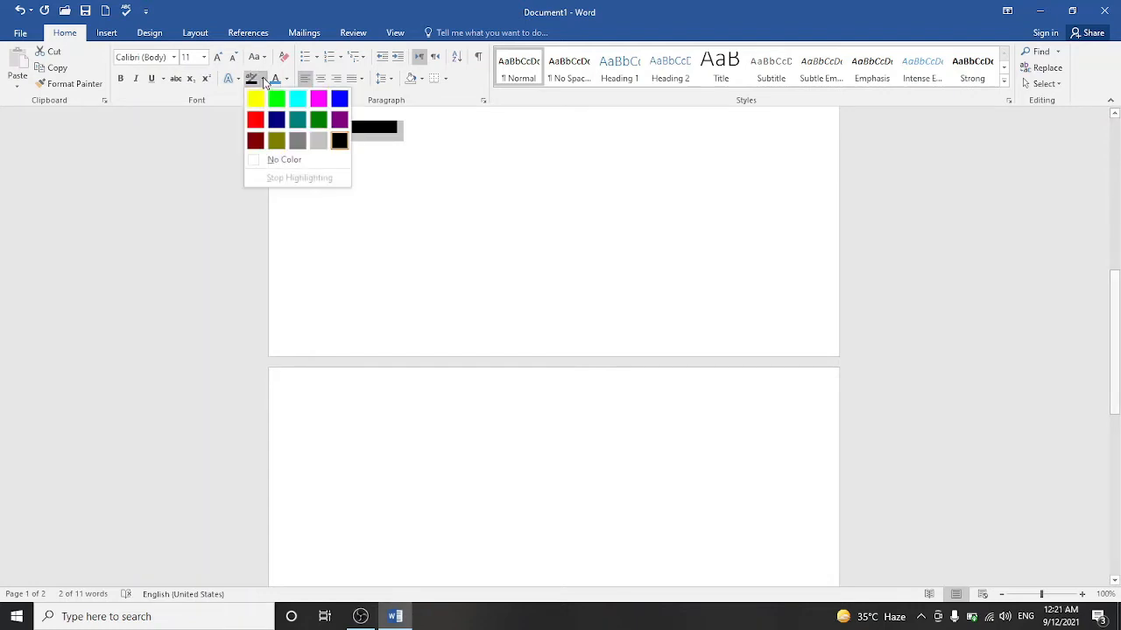
# Remove the highlight colour from the "ABC ACADEMY" text.
pyautogui.click(256, 160)
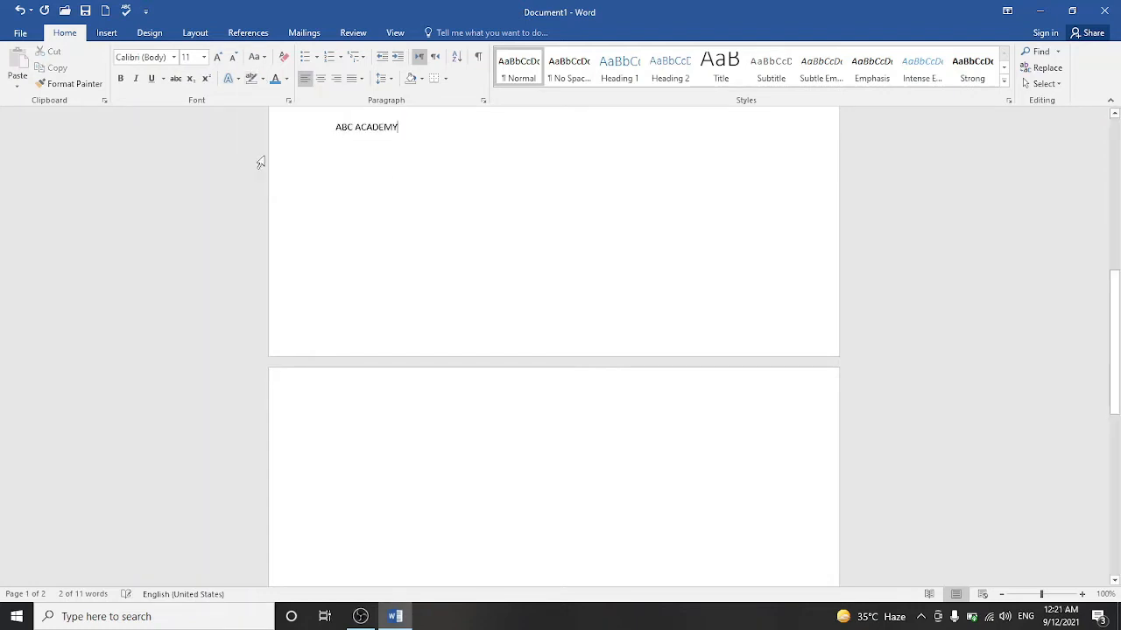
pyautogui.click(382, 148)
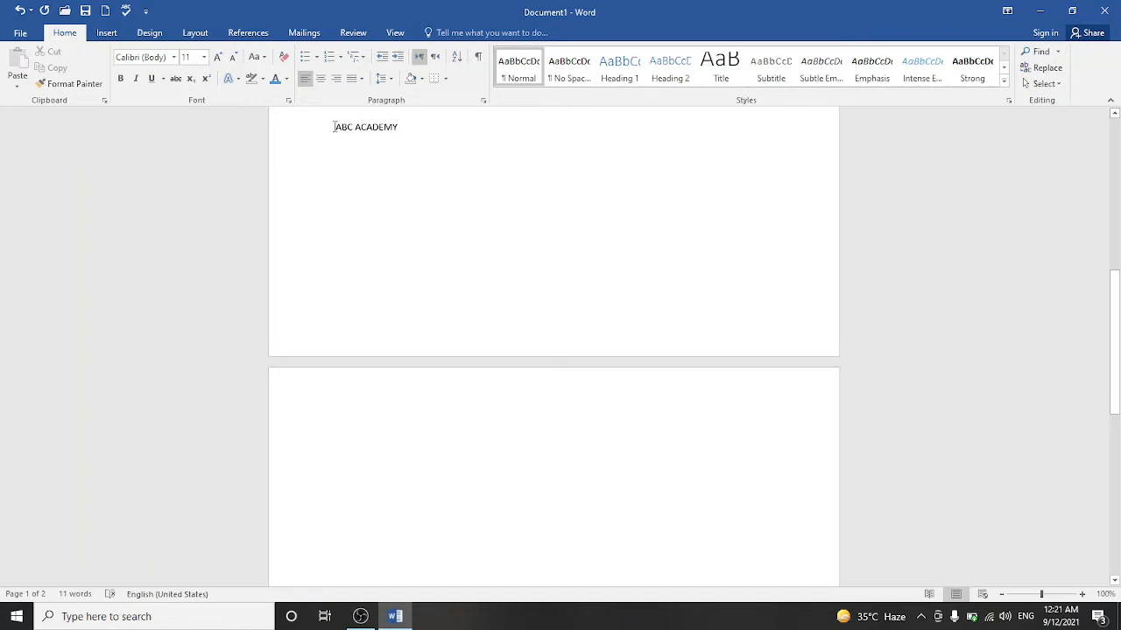
pyautogui.click(335, 131)
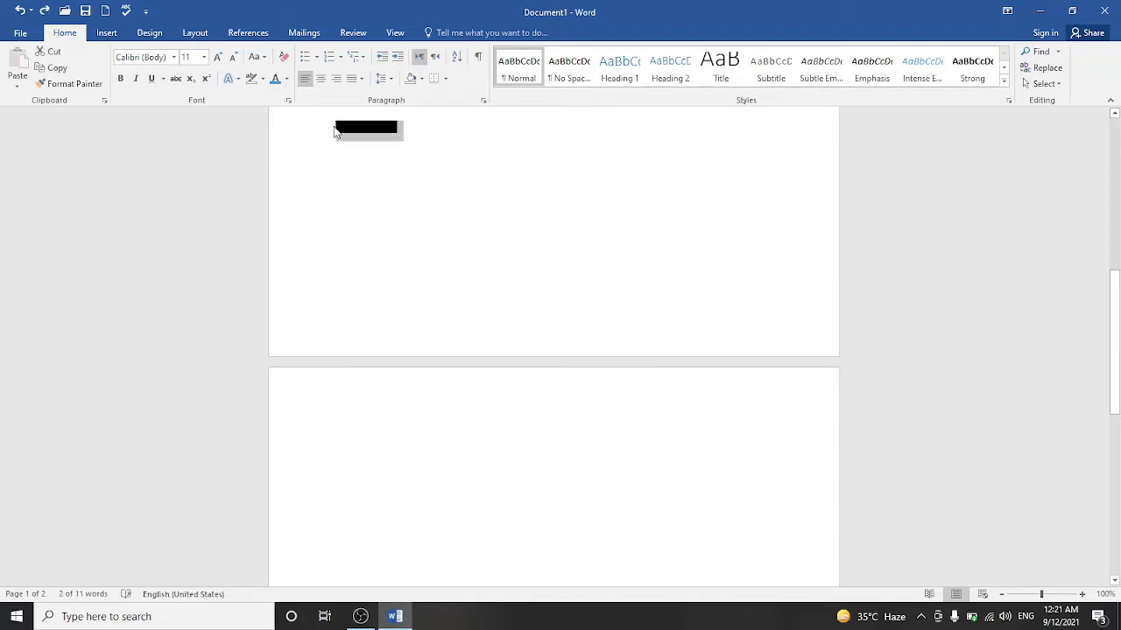
# Undo the highlight removal and the cleared formatting of "ABC ACADEMY", and deselect the text.
pyautogui.hotkey('ctrl', 'z')
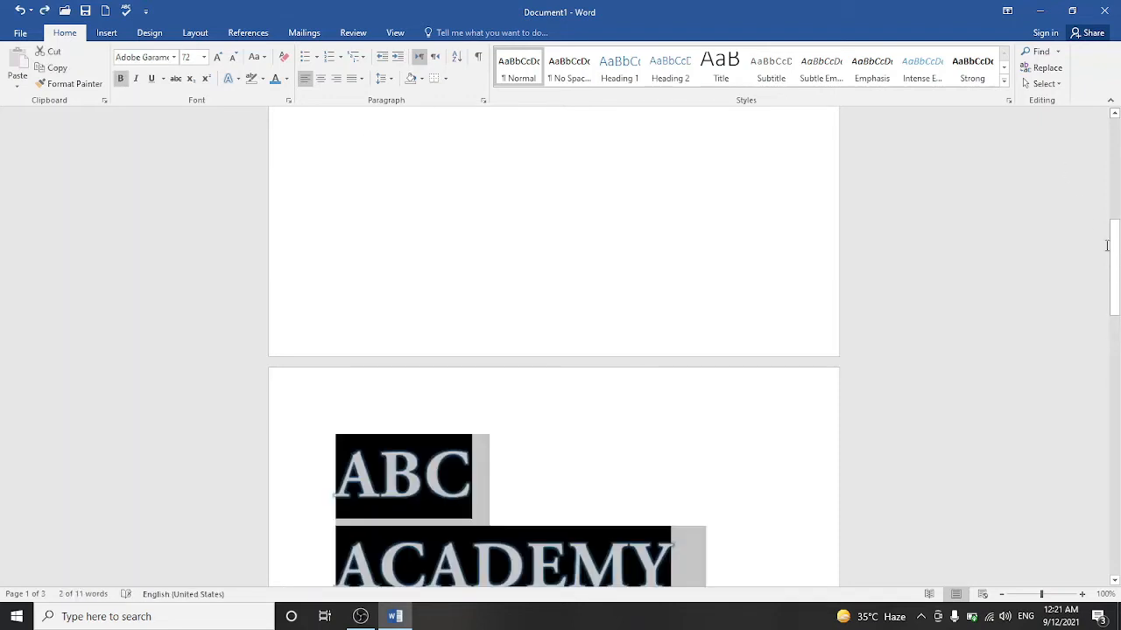
pyautogui.moveTo(1112, 249); pyautogui.dragTo(1117, 305)
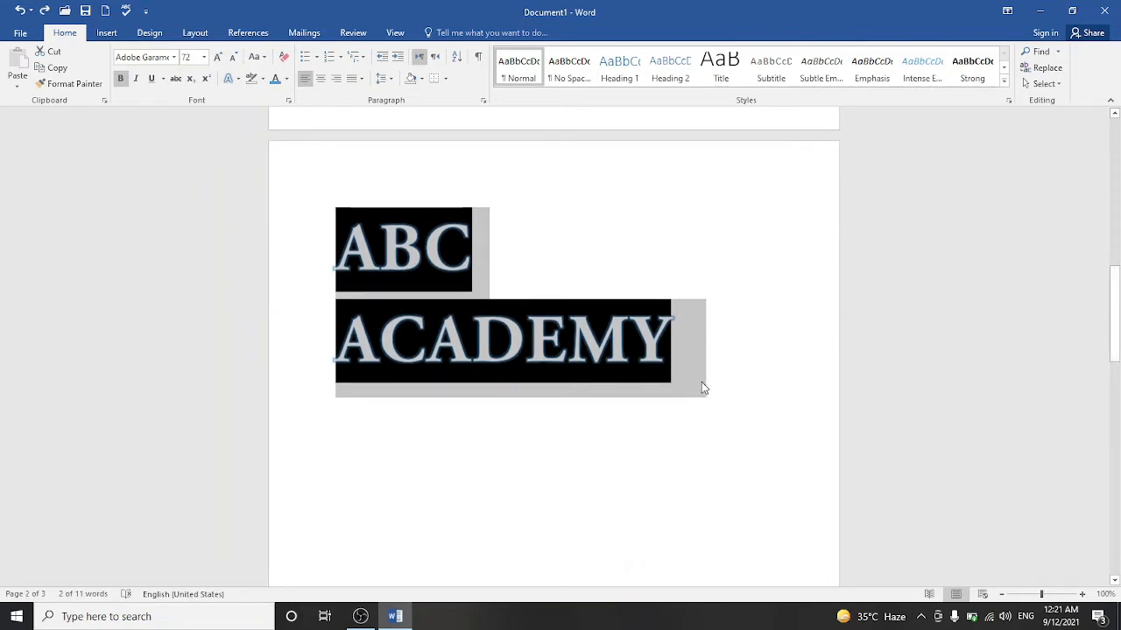
pyautogui.click(723, 384)
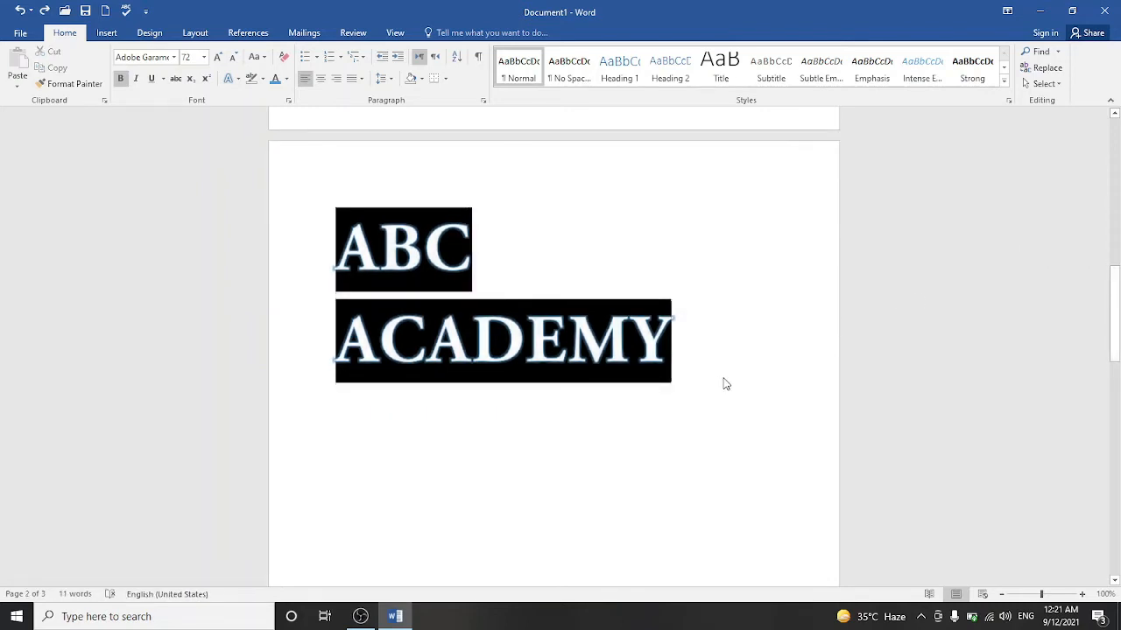
pyautogui.press('Return')
# Open the recent document "lecture 01" stored in Documents » New folder.
pyautogui.click(17, 34)
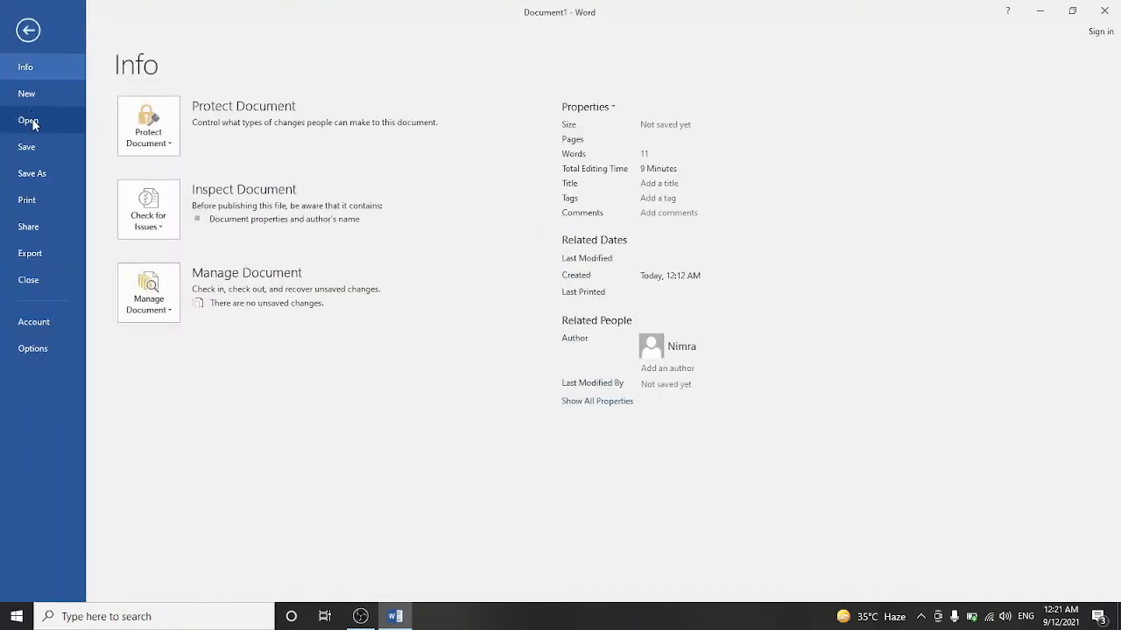
pyautogui.click(34, 125)
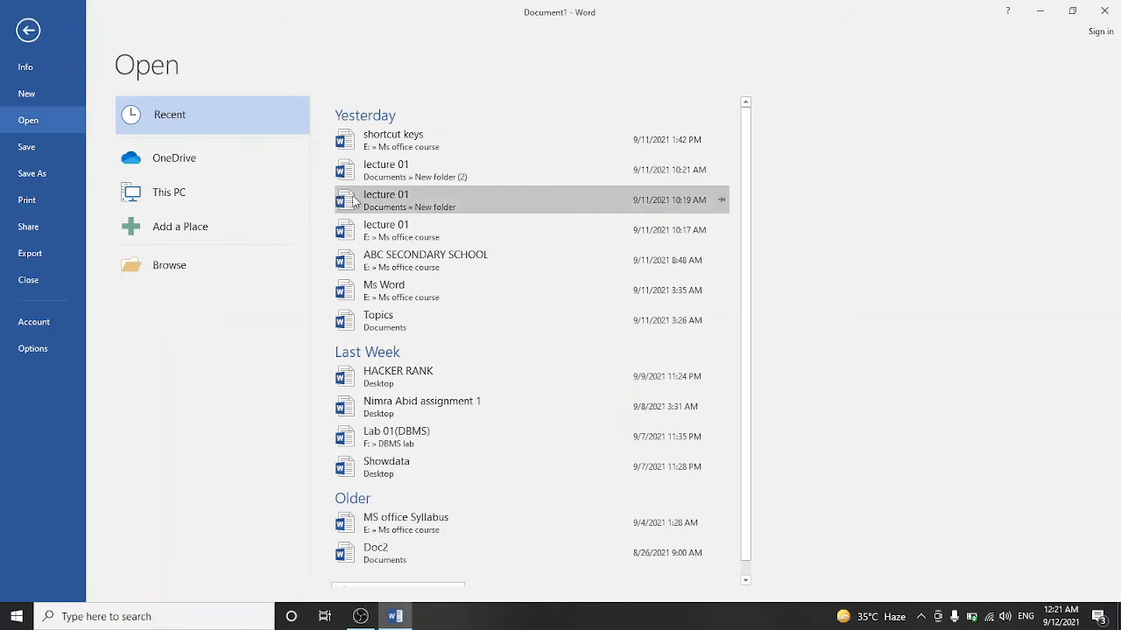
pyautogui.click(433, 207)
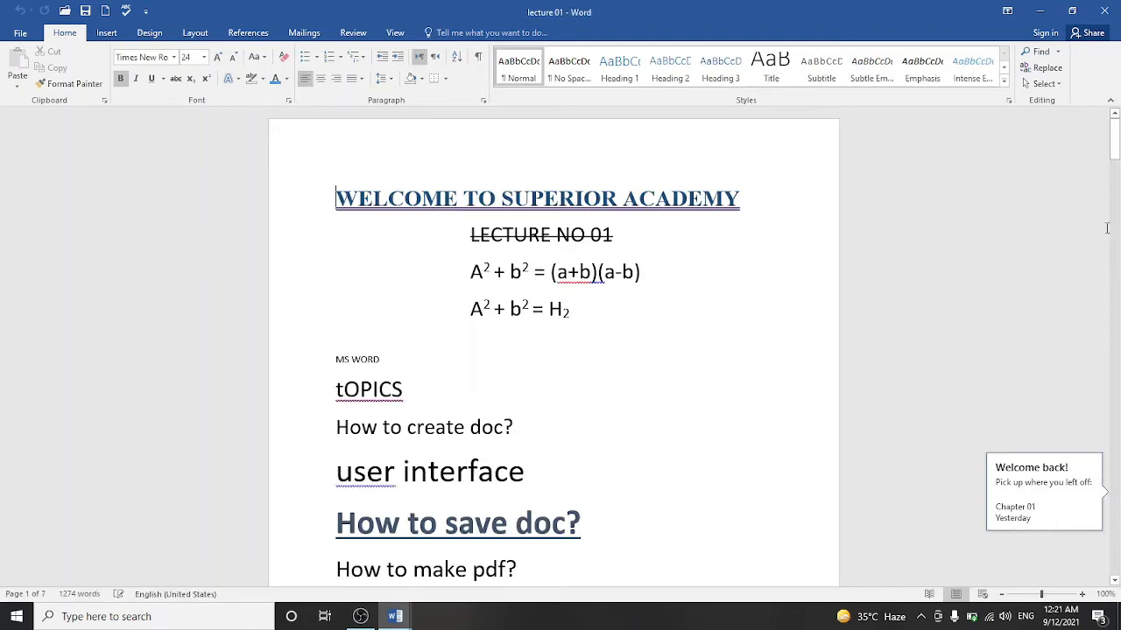
# Enlarge the text of the bulleted list under "How to make pdf?" to size 20.
pyautogui.moveTo(1115, 138); pyautogui.dragTo(1118, 171)
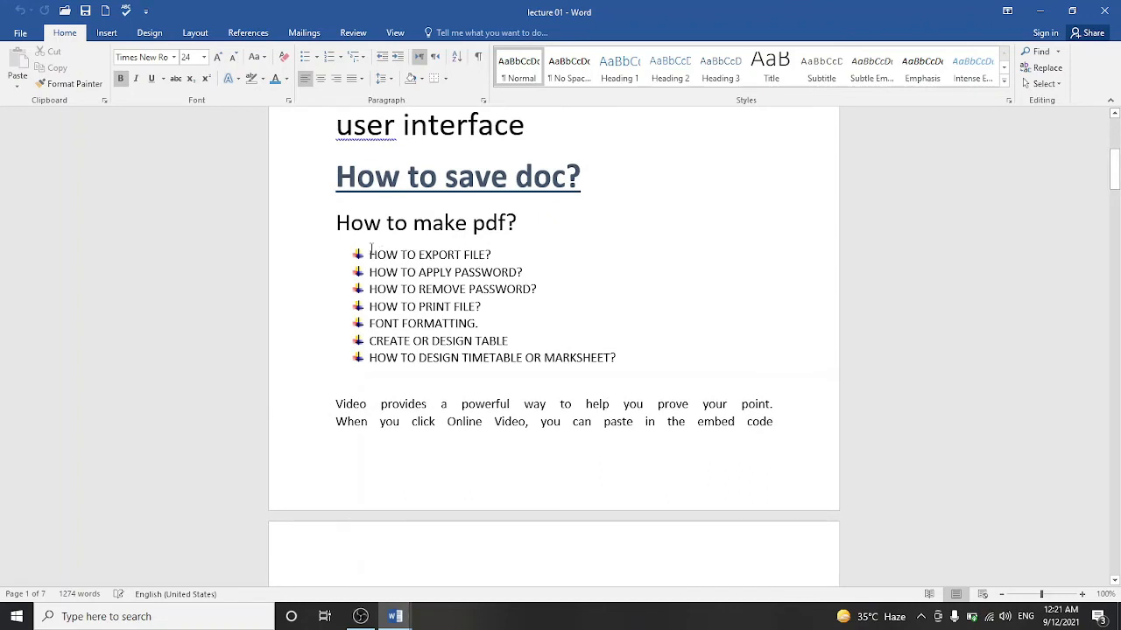
pyautogui.moveTo(371, 253); pyautogui.dragTo(645, 383)
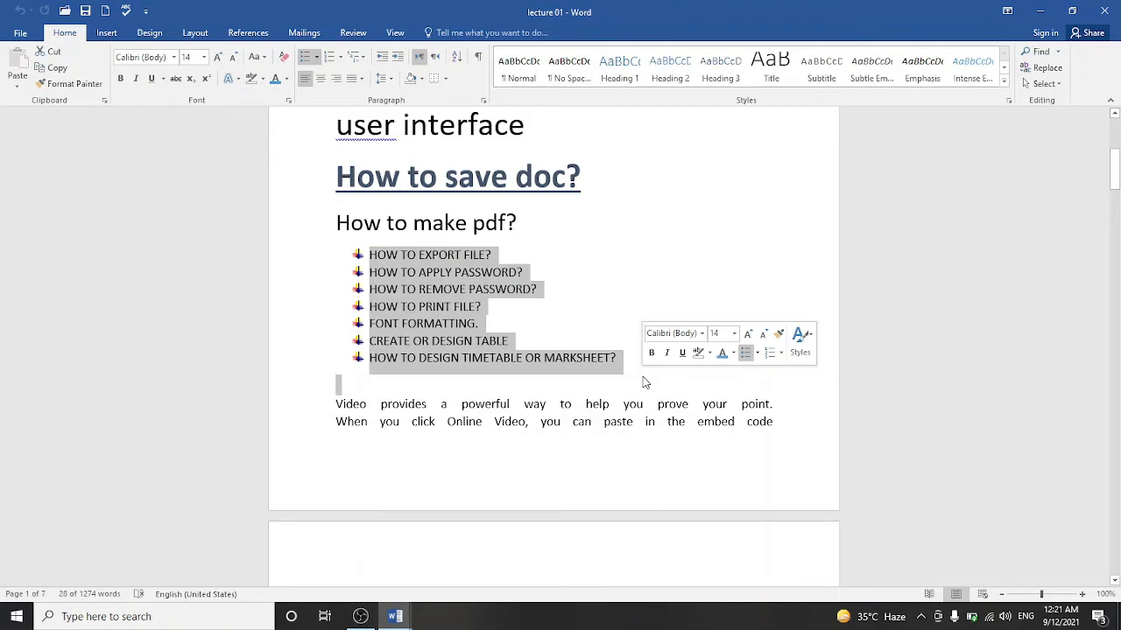
pyautogui.click(218, 57)
pyautogui.click(218, 57)
pyautogui.click(218, 57)
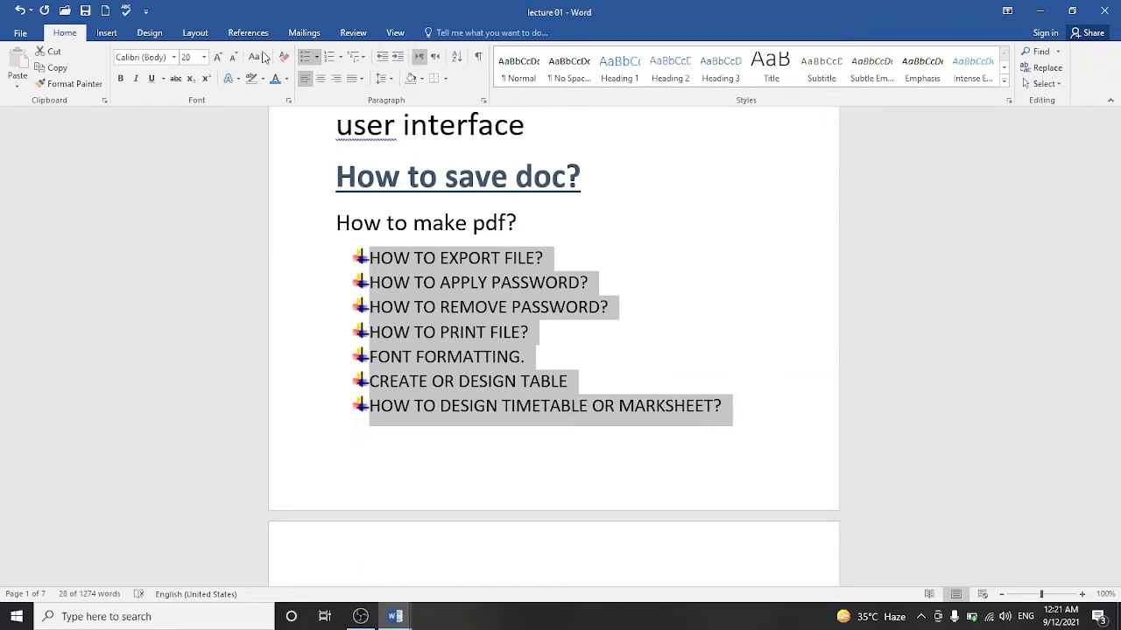
# Remove the bullets from the list under "How to make pdf?" and deselect it.
pyautogui.click(320, 57)
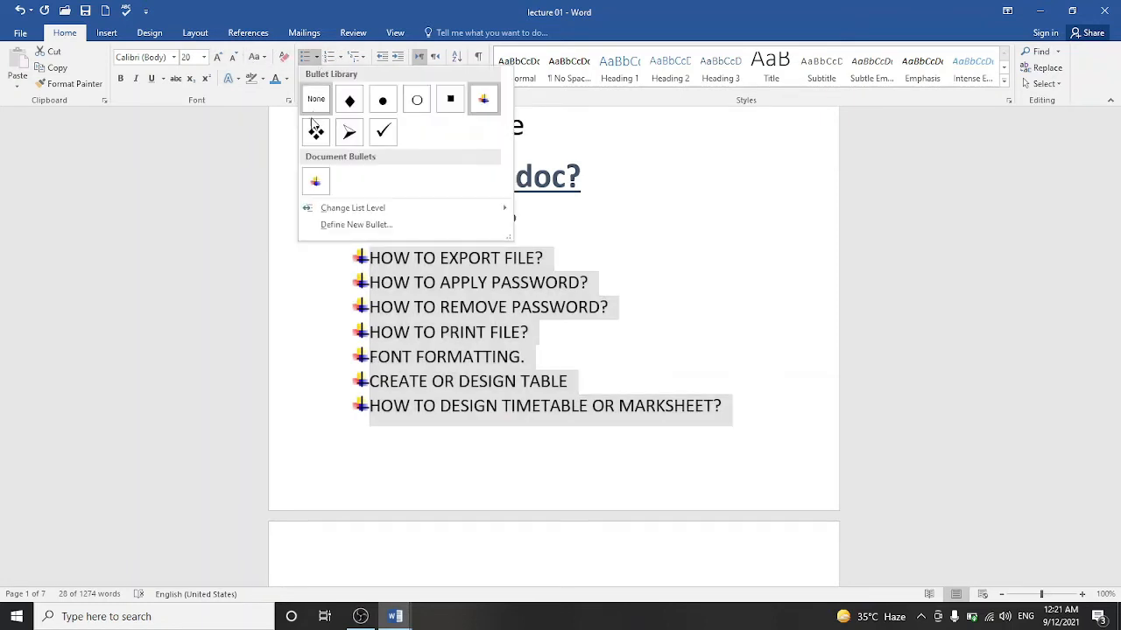
pyautogui.click(315, 106)
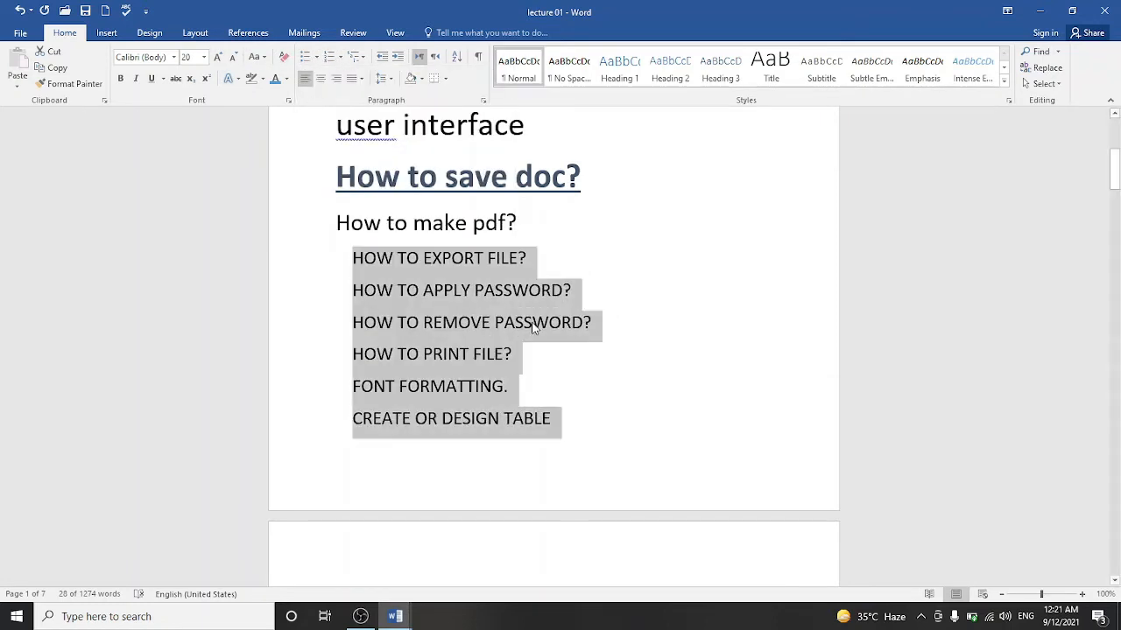
pyautogui.click(495, 263)
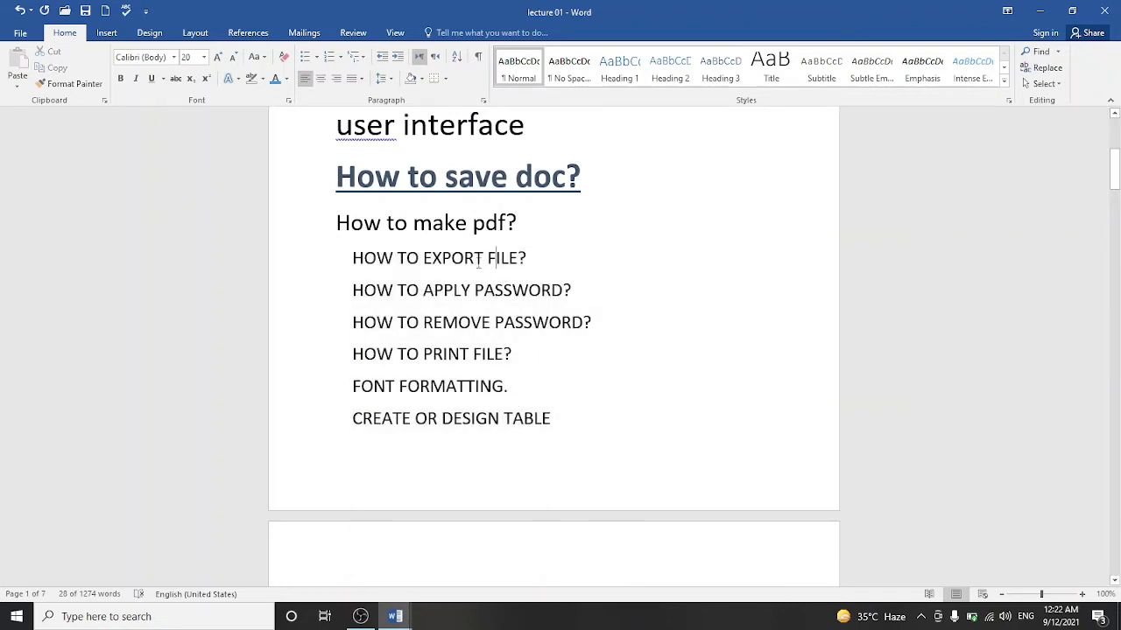
# Change the line "HOW TO EXPORT FILE?" to Sentence case.
pyautogui.moveTo(370, 259); pyautogui.dragTo(534, 267)
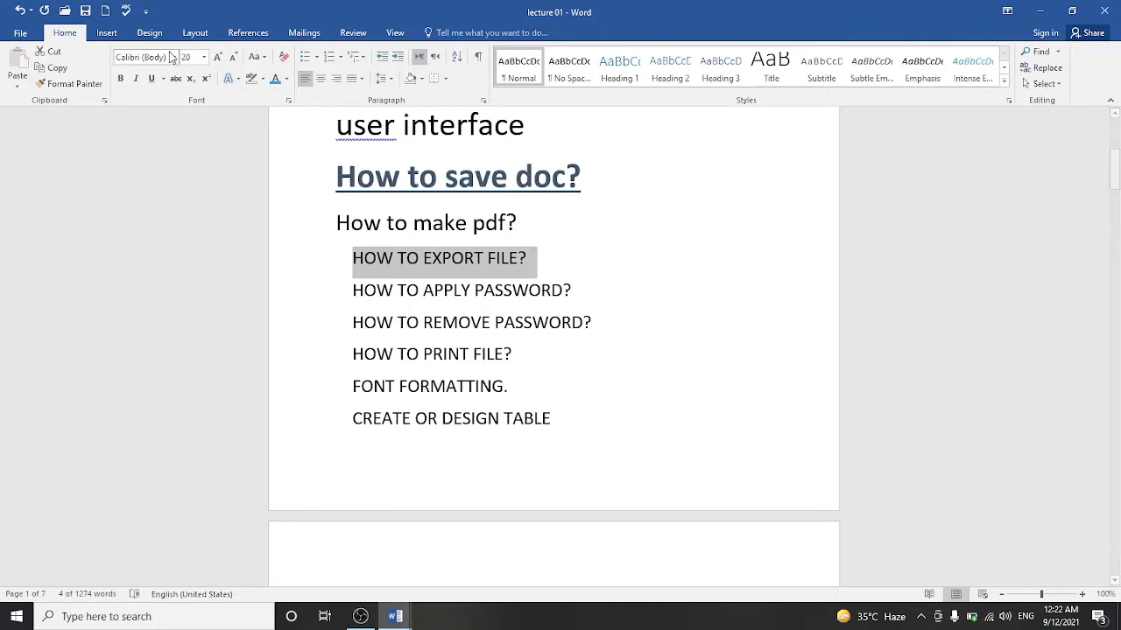
pyautogui.click(263, 57)
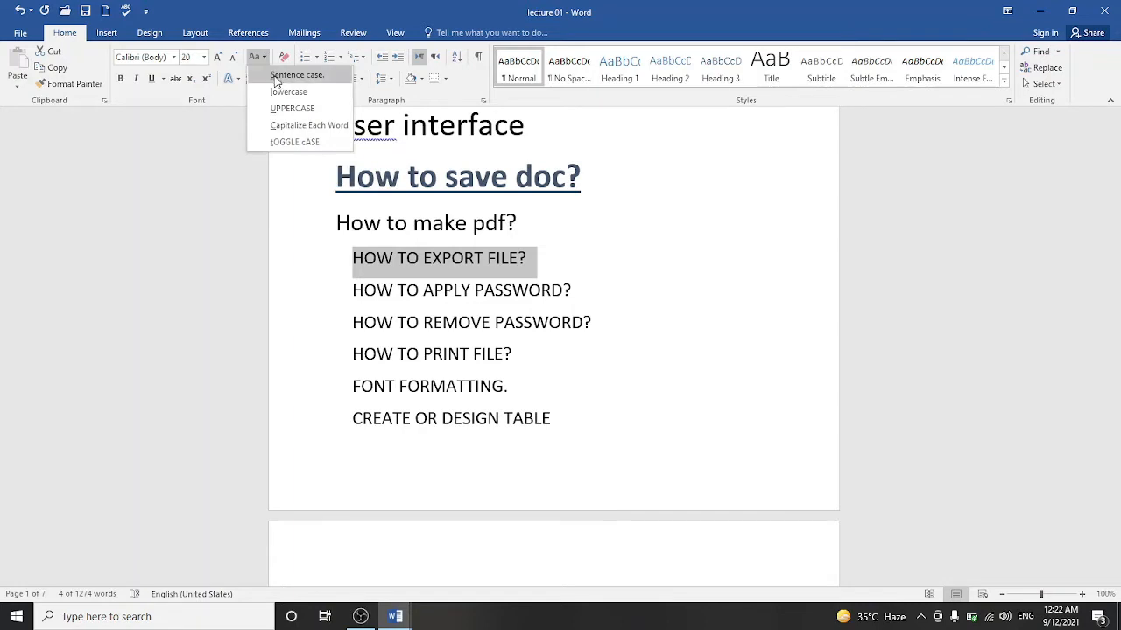
pyautogui.click(276, 78)
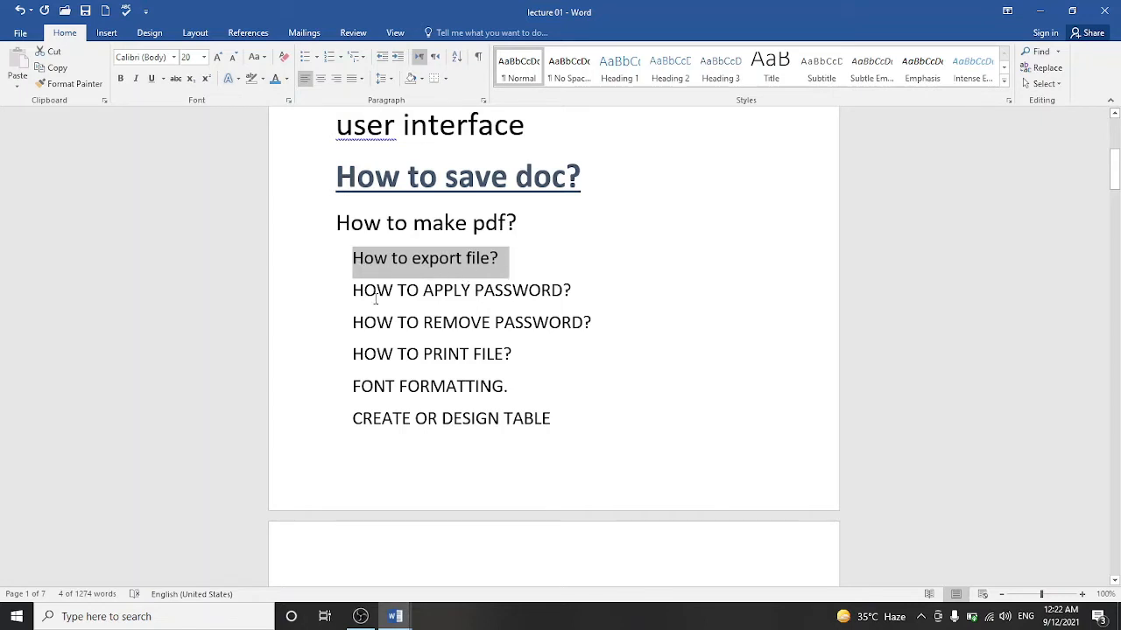
# Change the line "HOW TO APPLY PASSWORD?" to lowercase.
pyautogui.moveTo(353, 289); pyautogui.dragTo(591, 309)
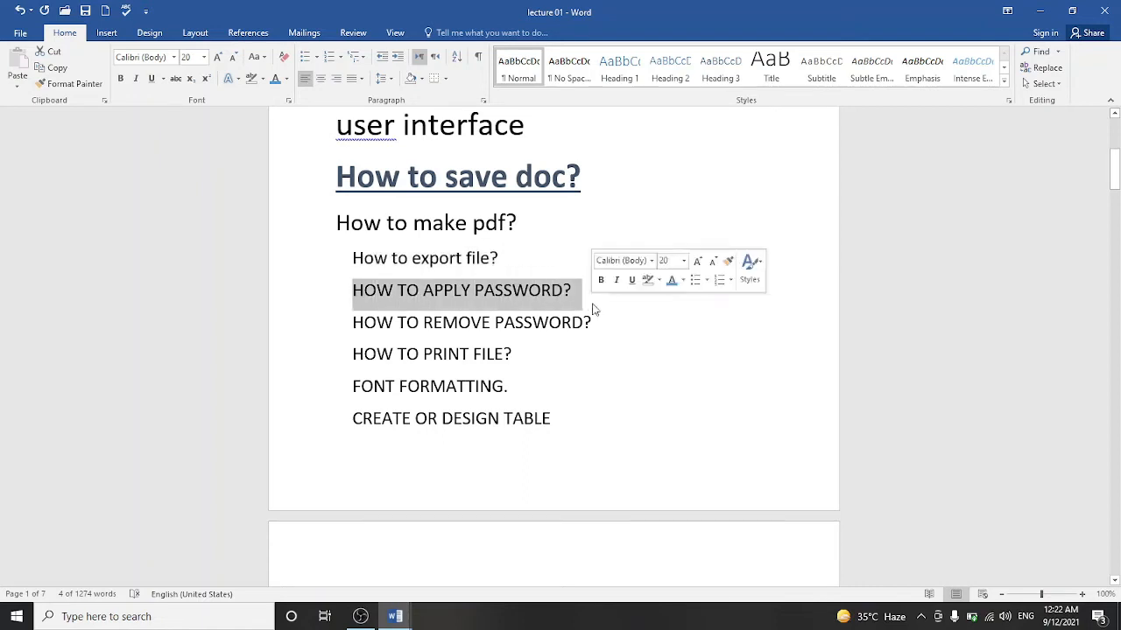
pyautogui.click(264, 61)
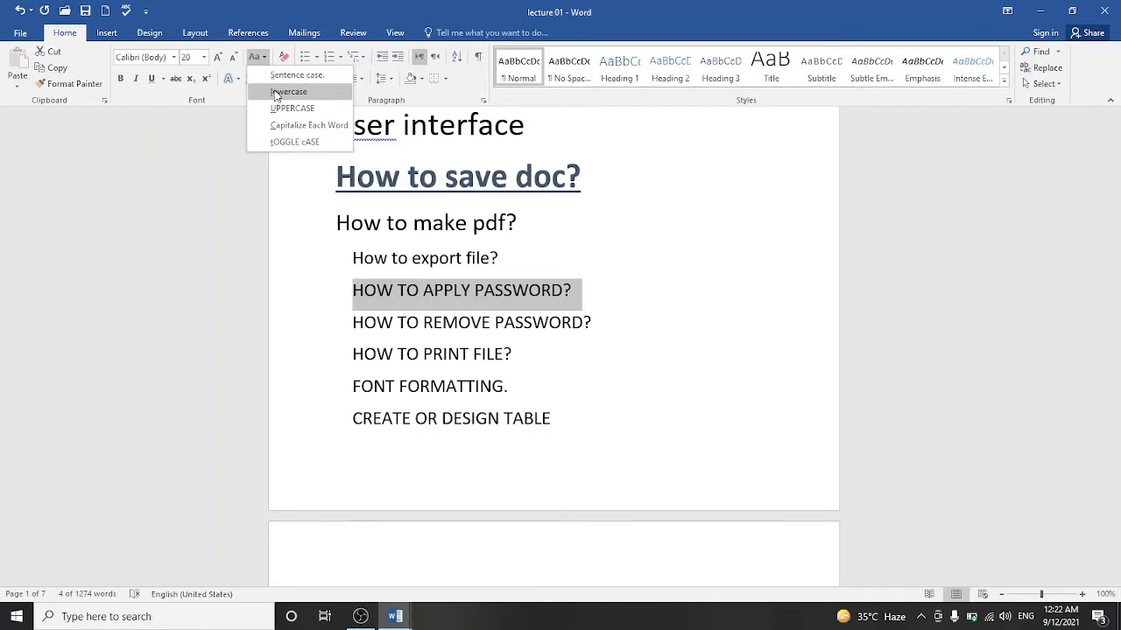
pyautogui.click(276, 93)
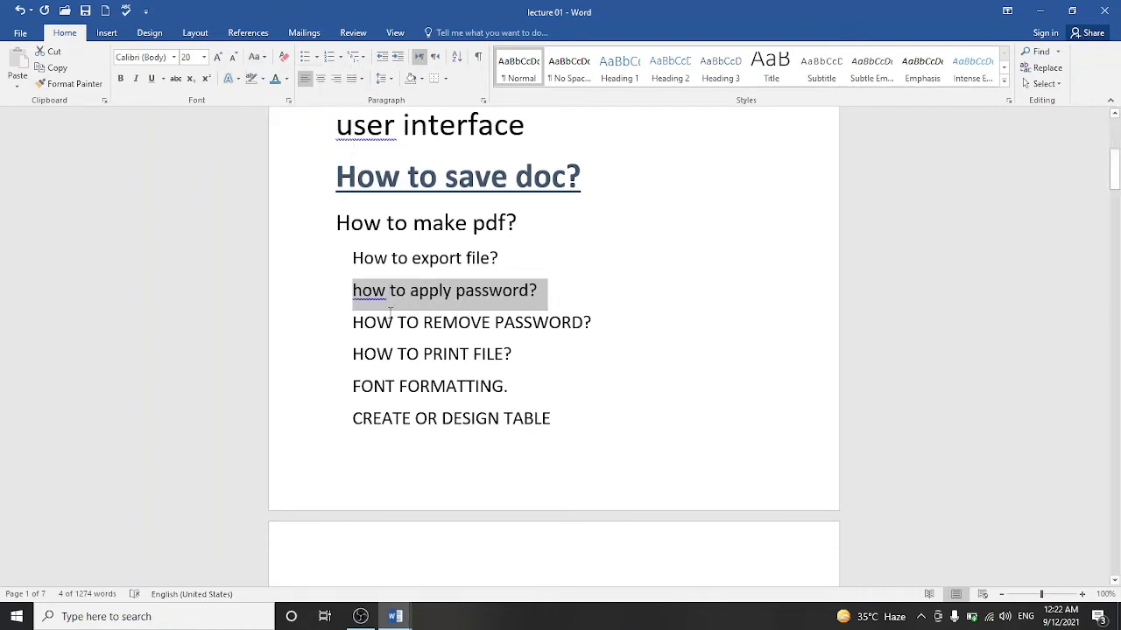
# Convert the line "HOW TO REMOVE PASSWORD?" to lowercase and back to UPPERCASE.
pyautogui.moveTo(353, 320); pyautogui.dragTo(595, 331)
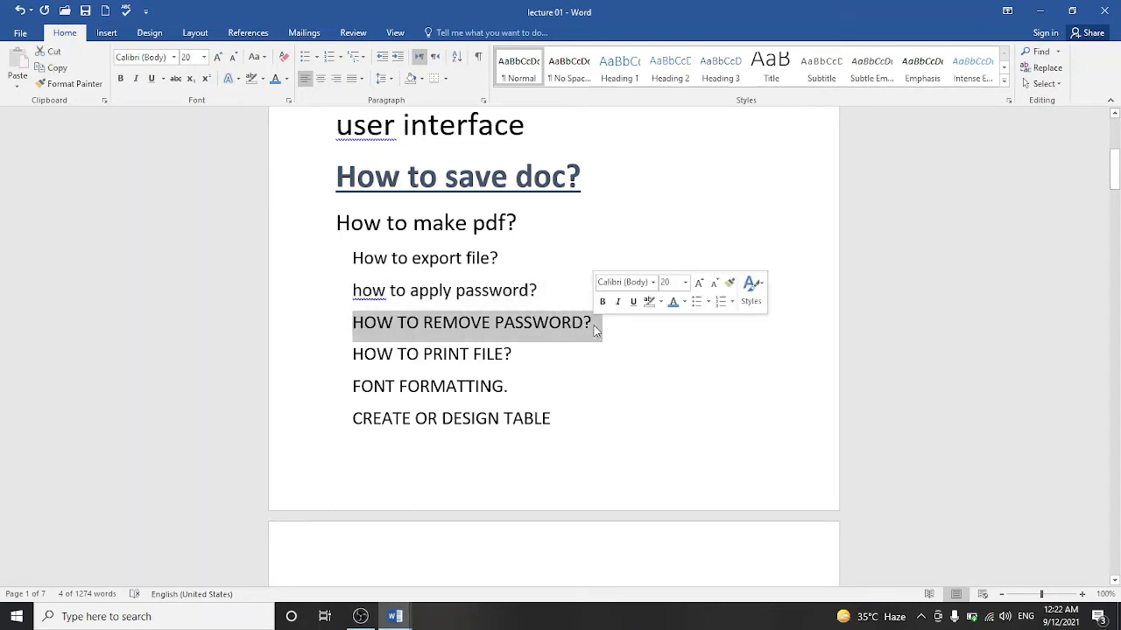
pyautogui.click(259, 57)
pyautogui.click(276, 97)
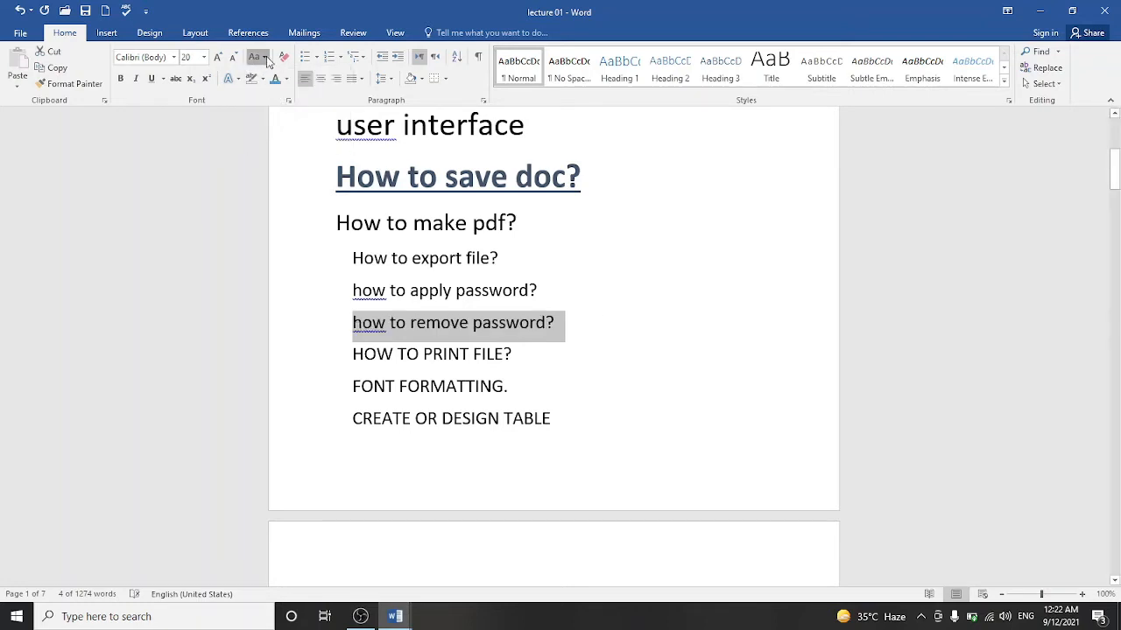
pyautogui.click(265, 58)
pyautogui.click(278, 109)
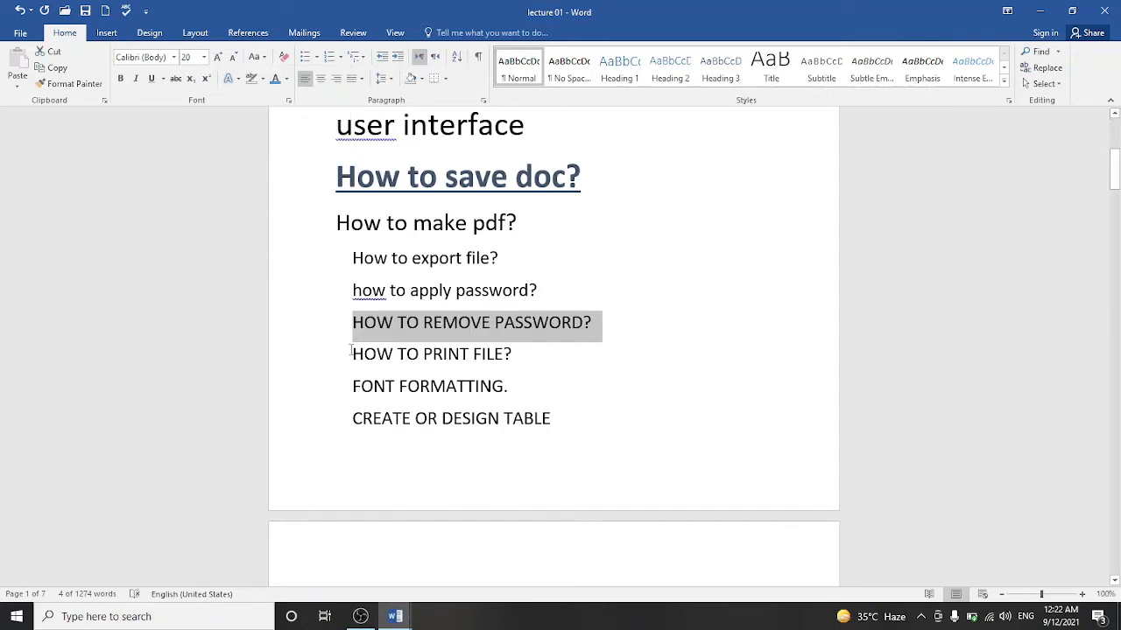
# Change the line "HOW TO PRINT FILE?" to Capitalize Each Word.
pyautogui.moveTo(350, 353); pyautogui.dragTo(521, 359)
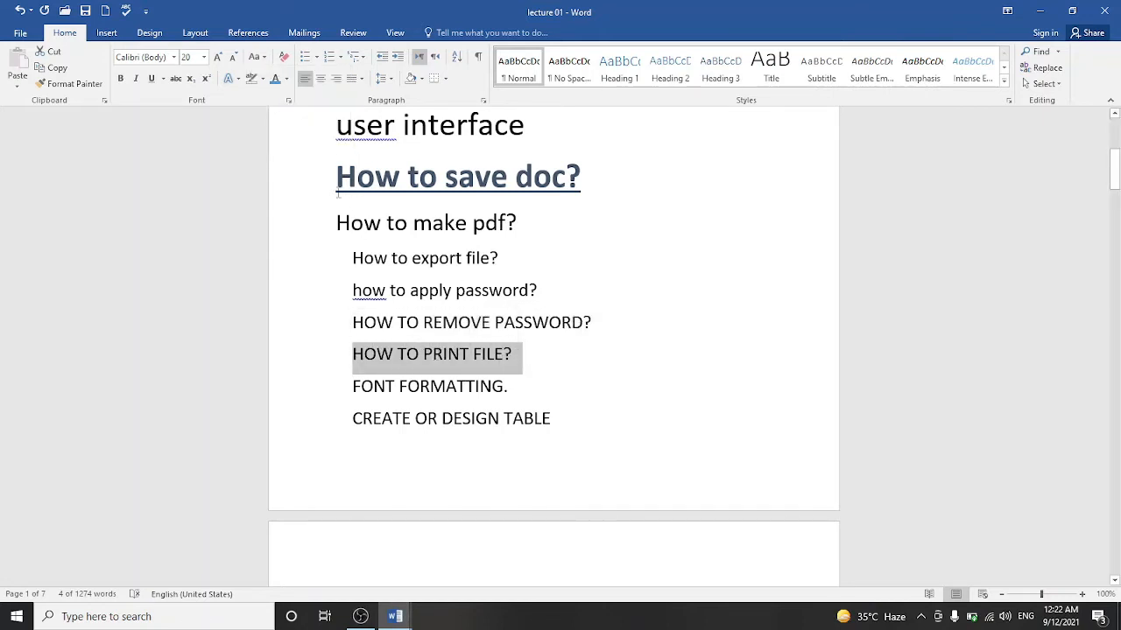
pyautogui.click(266, 59)
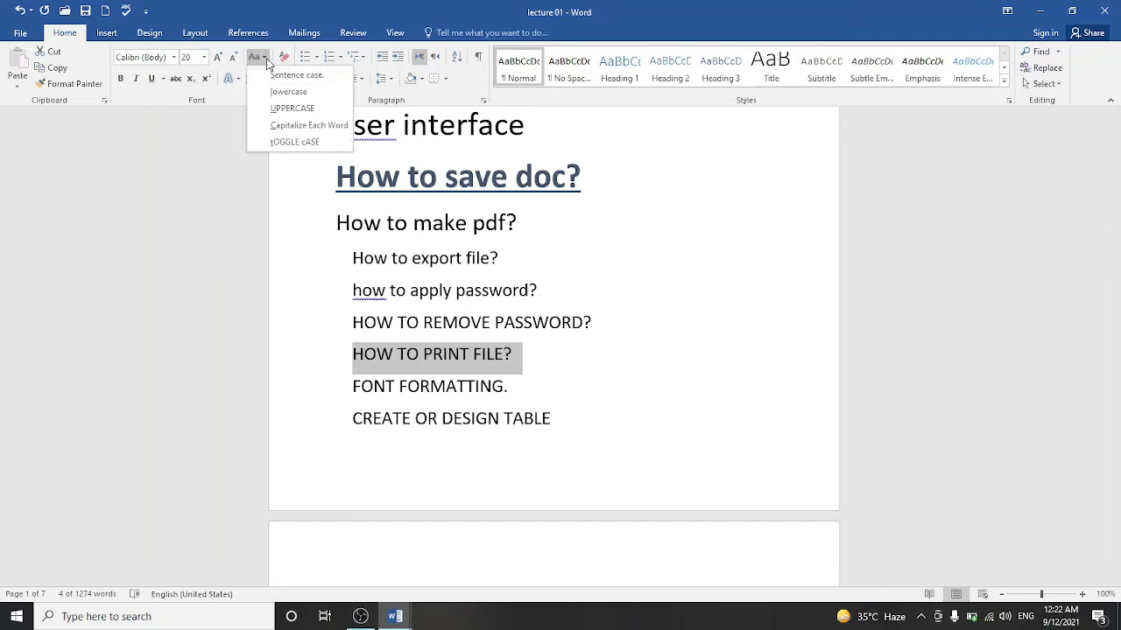
pyautogui.click(296, 127)
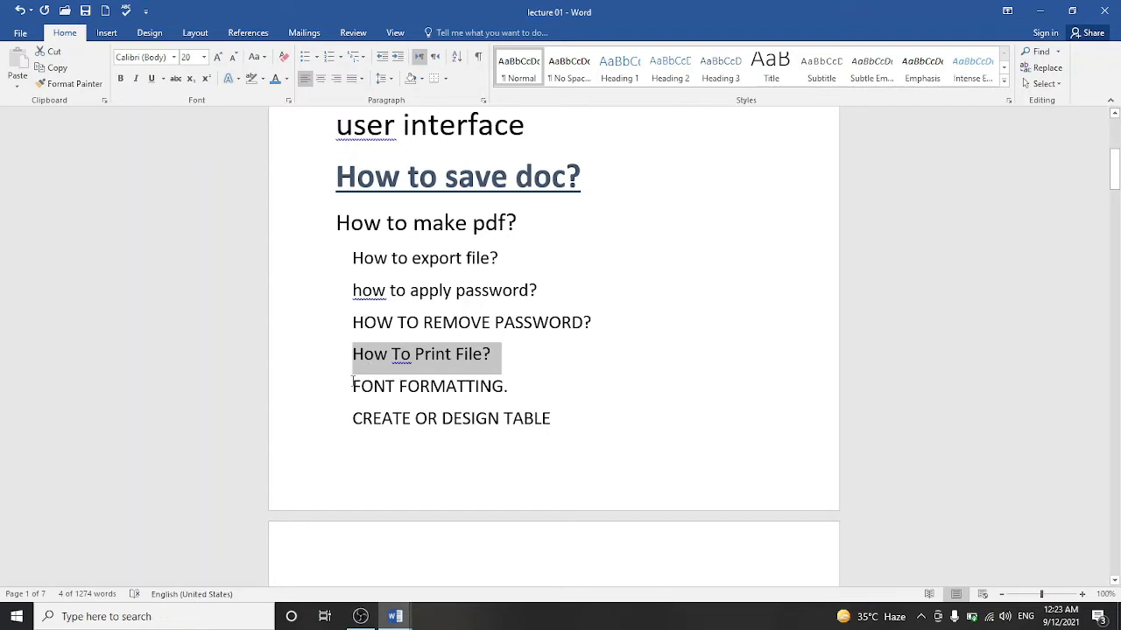
# Apply tOGGLE cASE to the line "FONT FORMATTING.".
pyautogui.moveTo(354, 383); pyautogui.dragTo(516, 393)
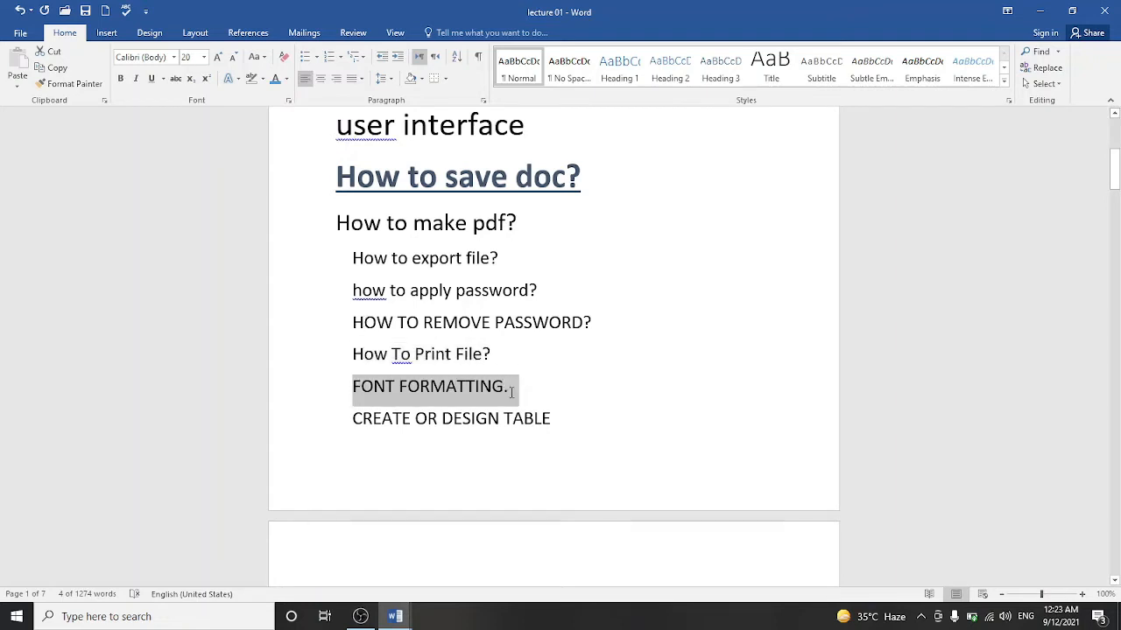
pyautogui.click(265, 58)
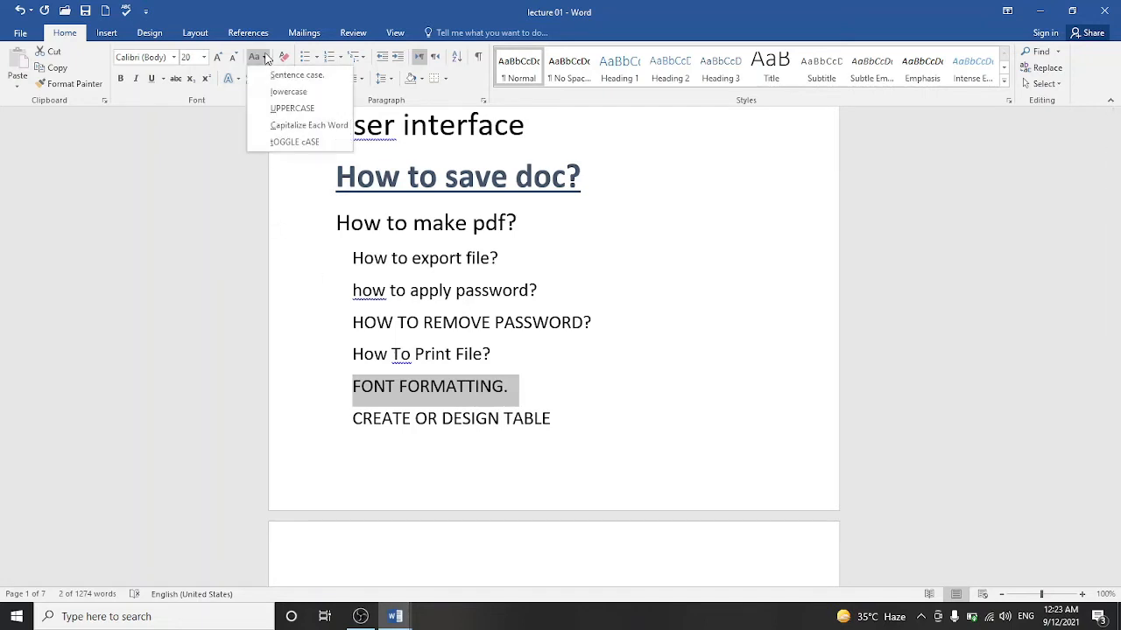
pyautogui.click(290, 145)
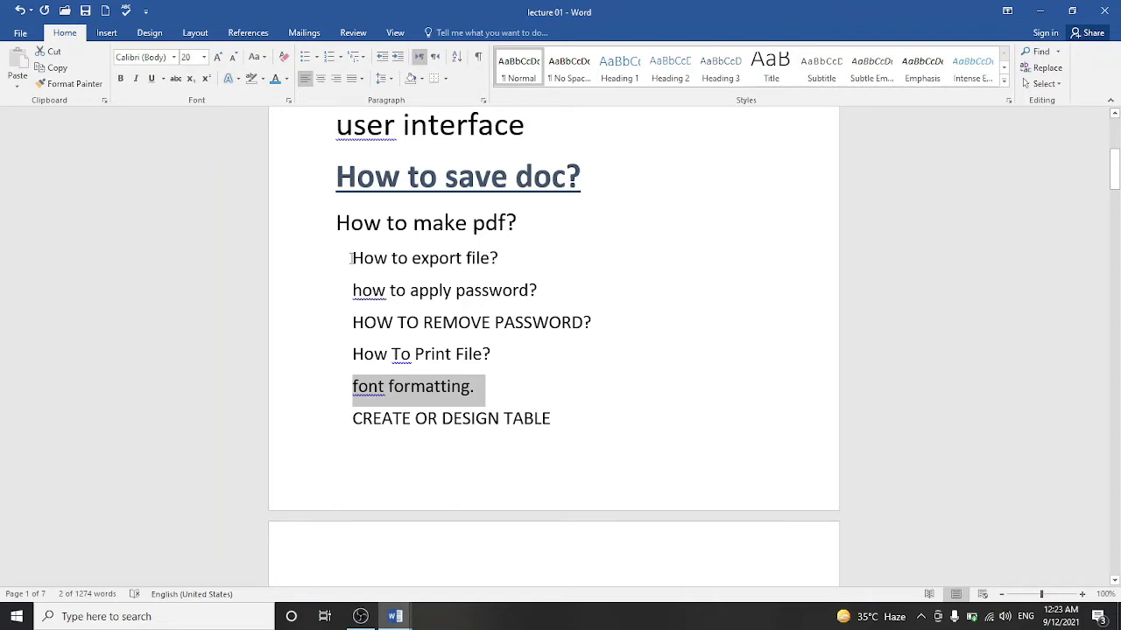
# Apply tOGGLE cASE to the line "How to export file?" and deselect it.
pyautogui.moveTo(352, 257); pyautogui.dragTo(508, 257)
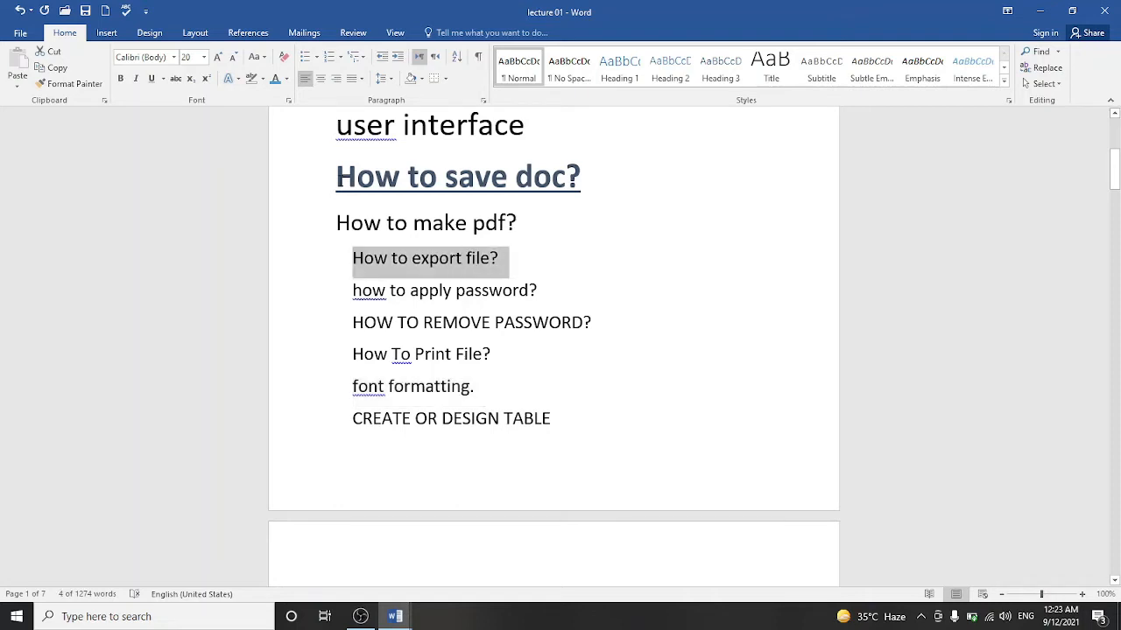
pyautogui.click(263, 58)
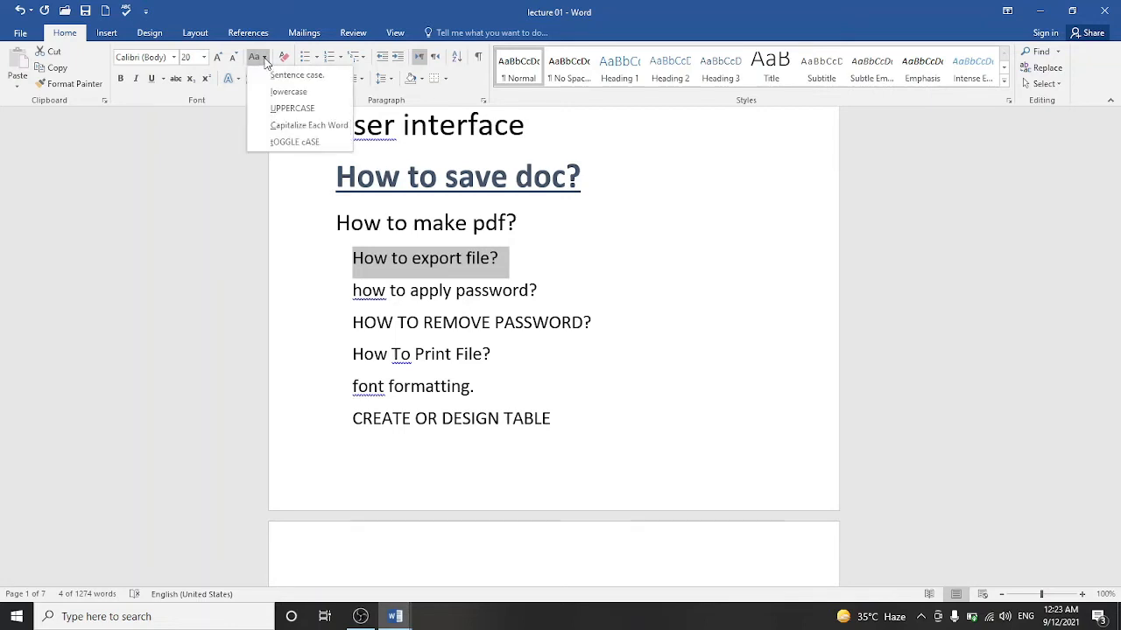
pyautogui.click(286, 144)
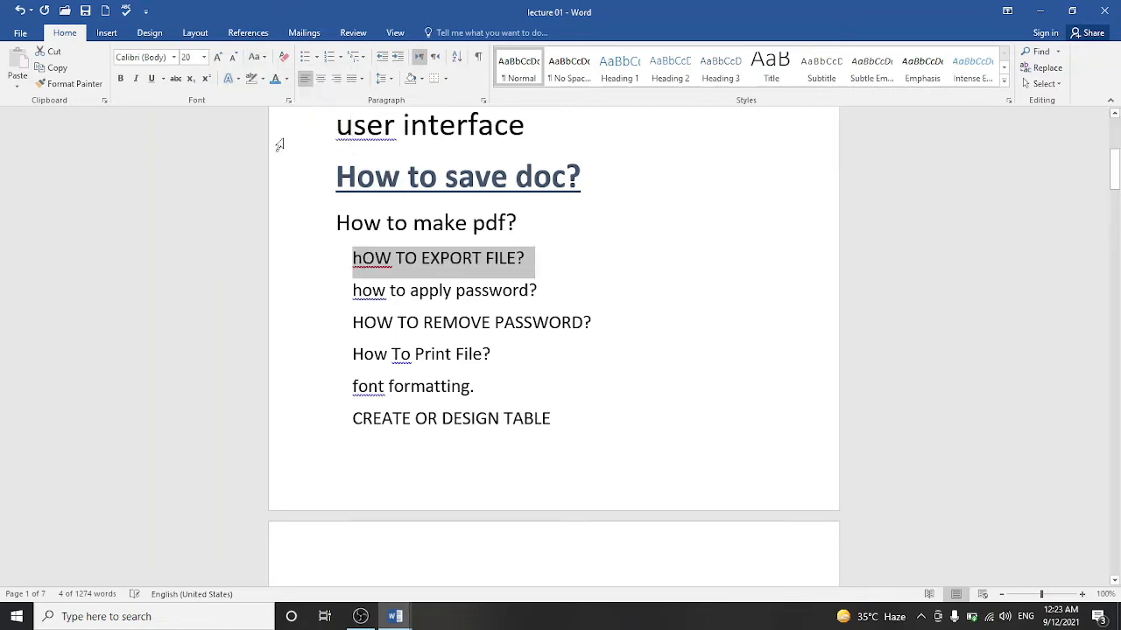
pyautogui.click(574, 420)
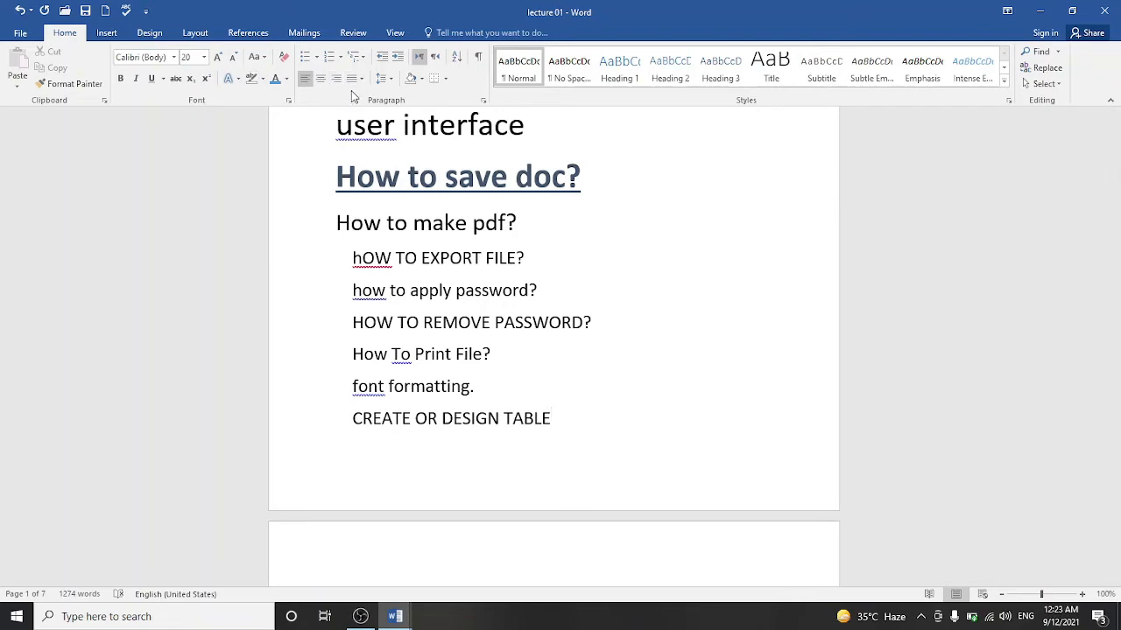
# Switch to Document1 and generate sample text with =rand() on the line below the ABC ACADEMY title.
pyautogui.moveTo(1117, 181); pyautogui.dragTo(1115, 221)
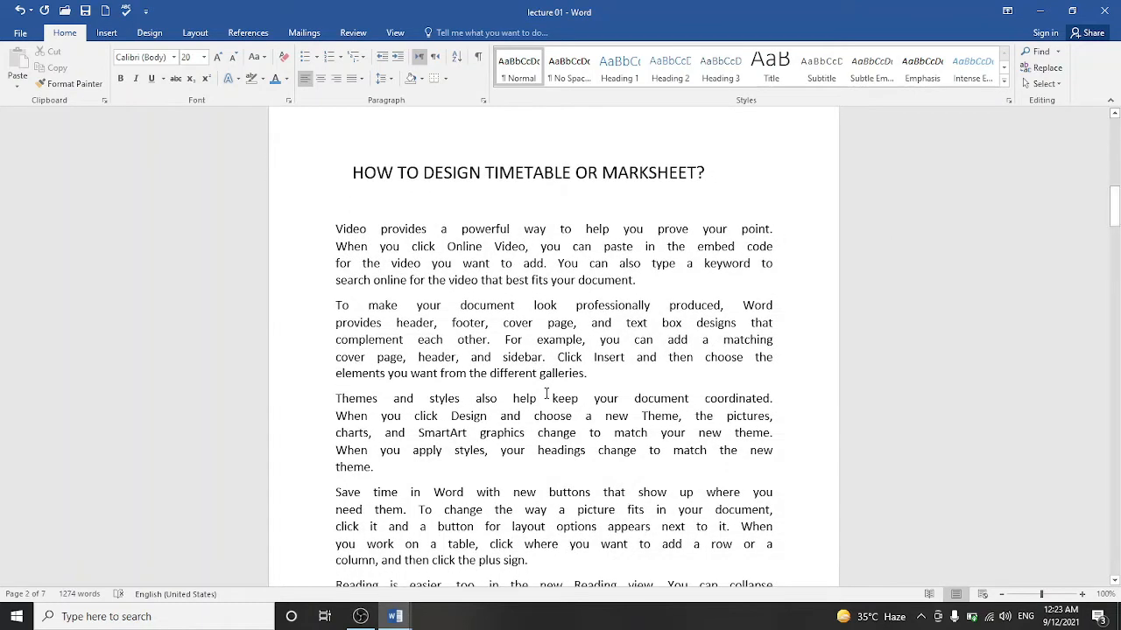
pyautogui.moveTo(395, 617)
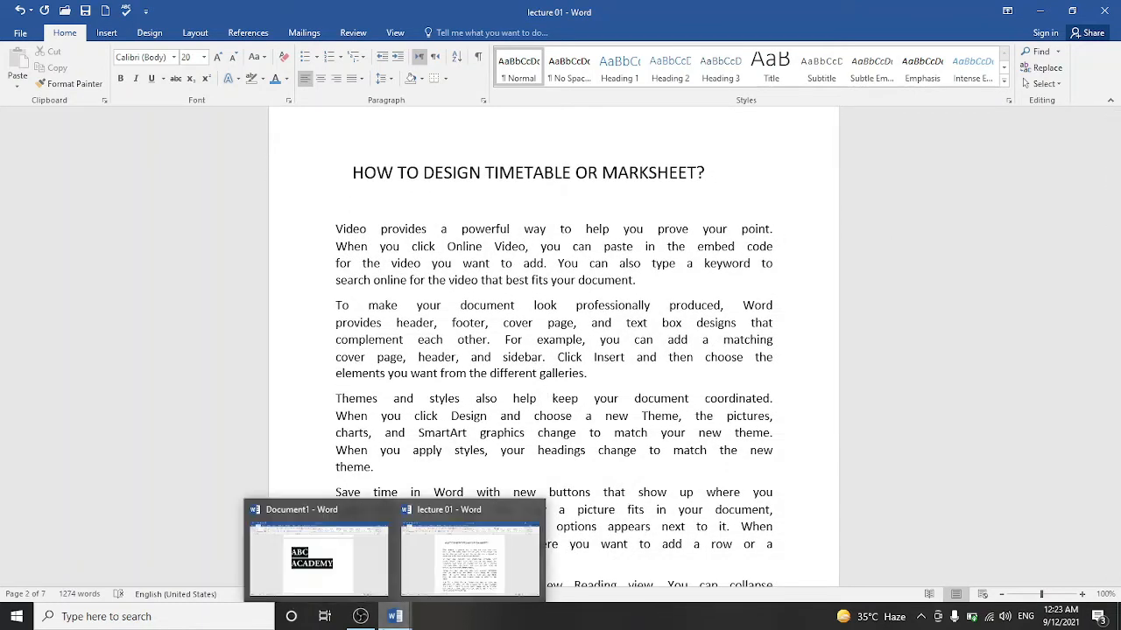
pyautogui.click(337, 584)
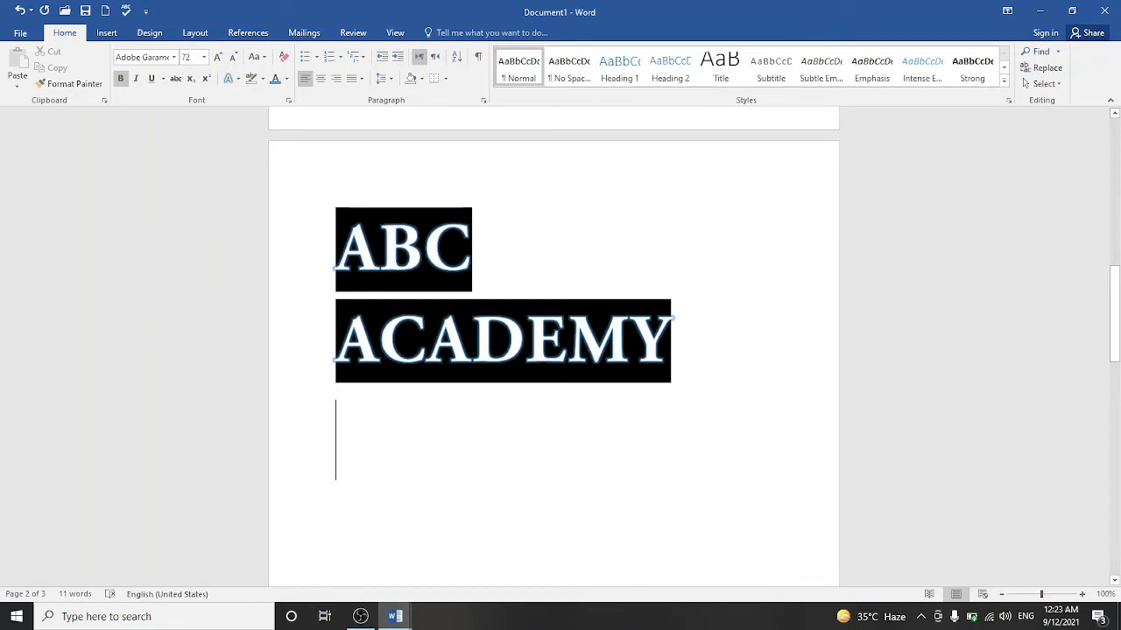
pyautogui.write('=')
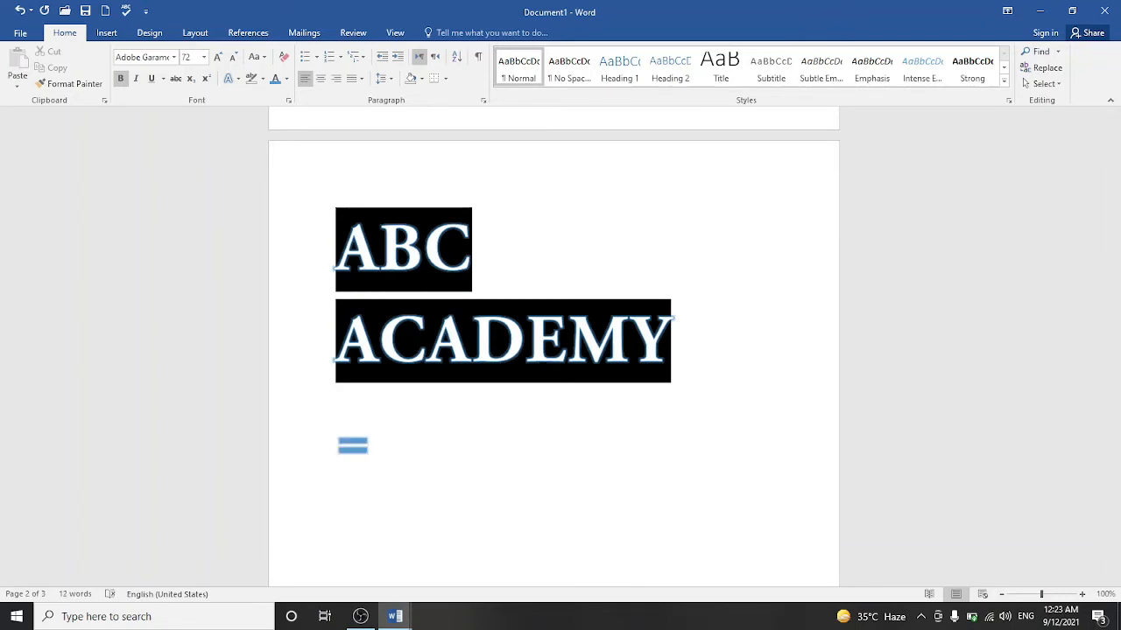
pyautogui.write('ran')
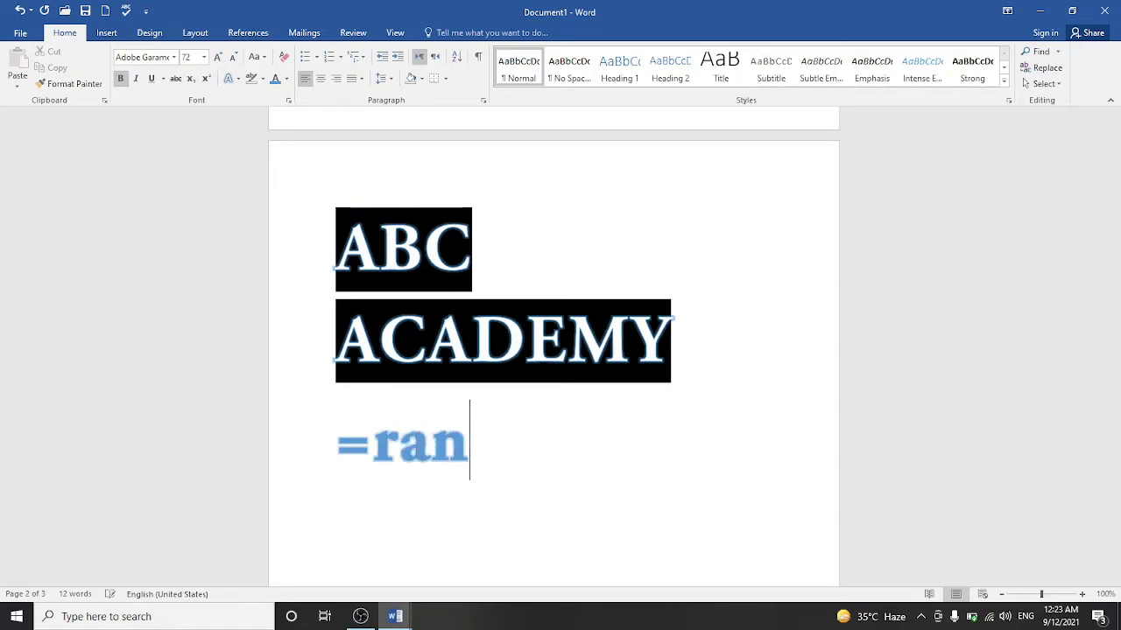
pyautogui.write('d()')
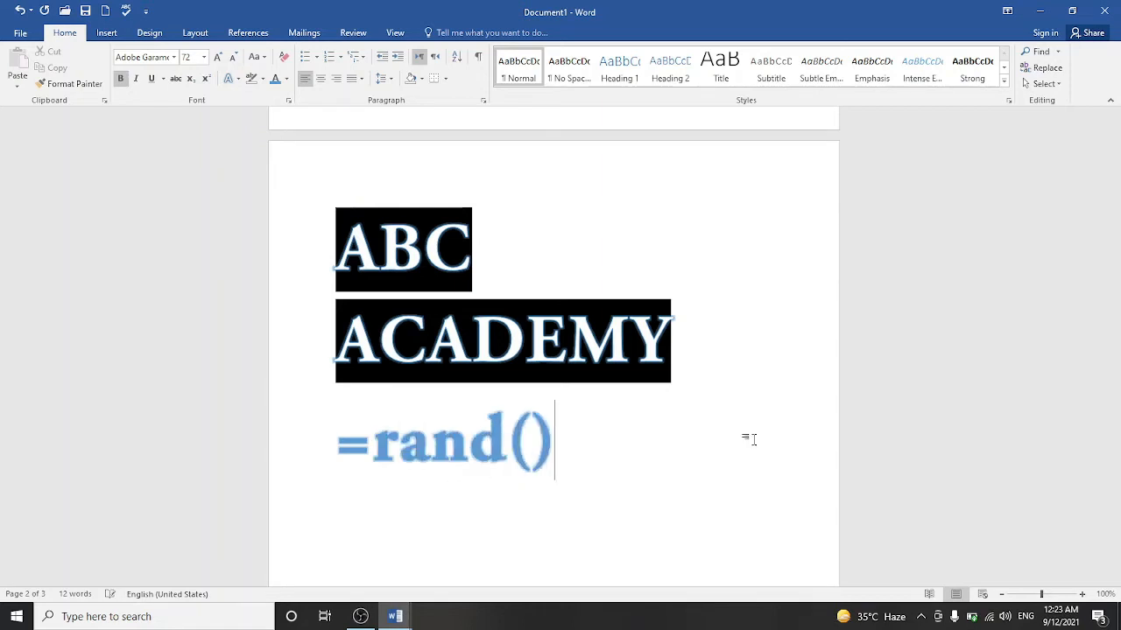
pyautogui.press('Return')
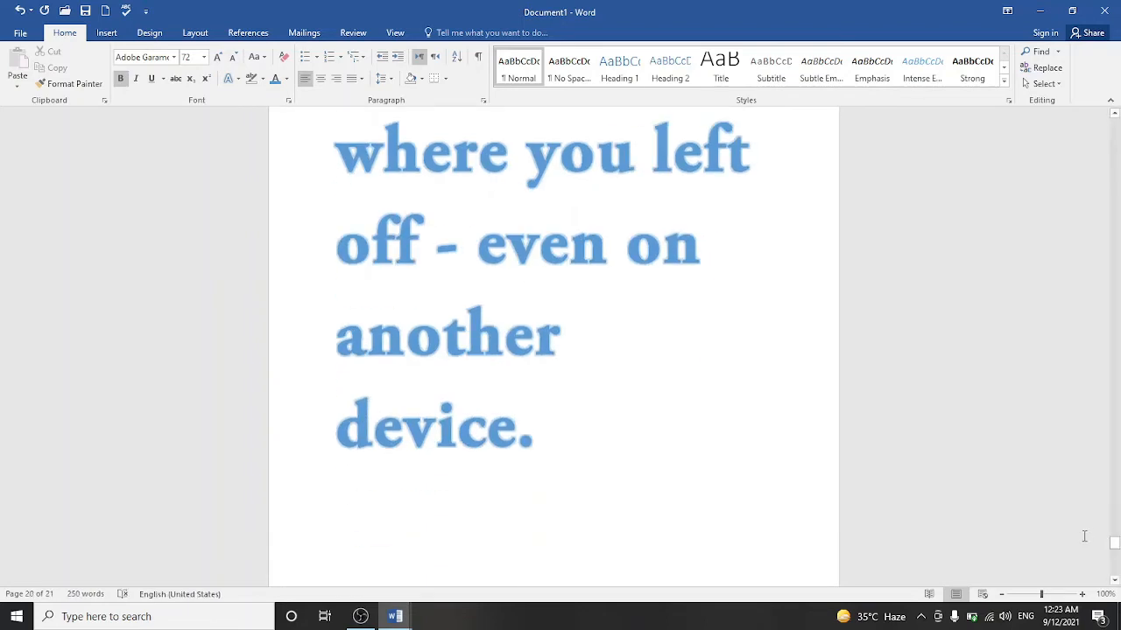
# Generate default-formatted sample paragraphs with =rand() on the blank last page of the document.
pyautogui.click(1115, 540)
pyautogui.moveTo(1116, 541)
pyautogui.mouseDown()
pyautogui.moveTo(1089, 345)
pyautogui.moveTo(1119, 562)
pyautogui.mouseUp()
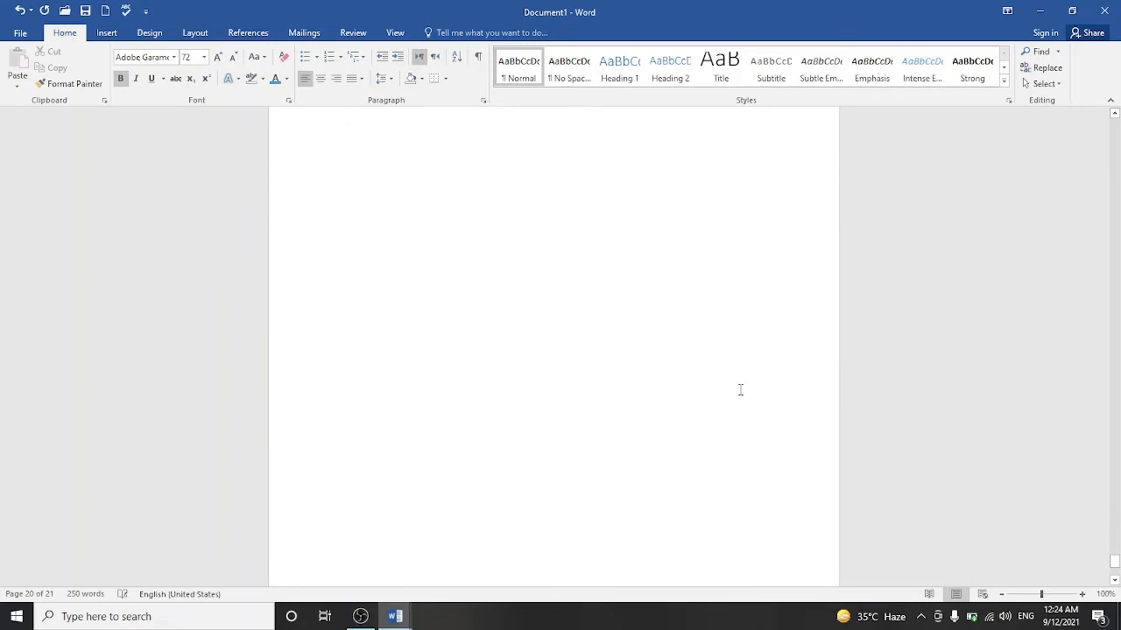
pyautogui.click(393, 142)
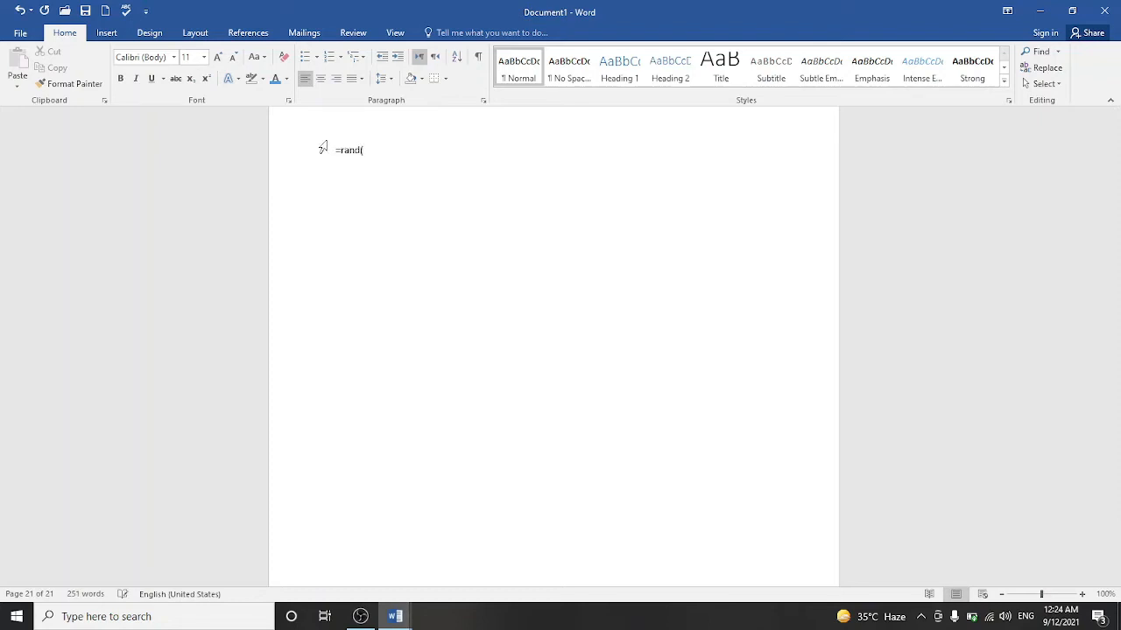
pyautogui.write(')')
pyautogui.press('Return')
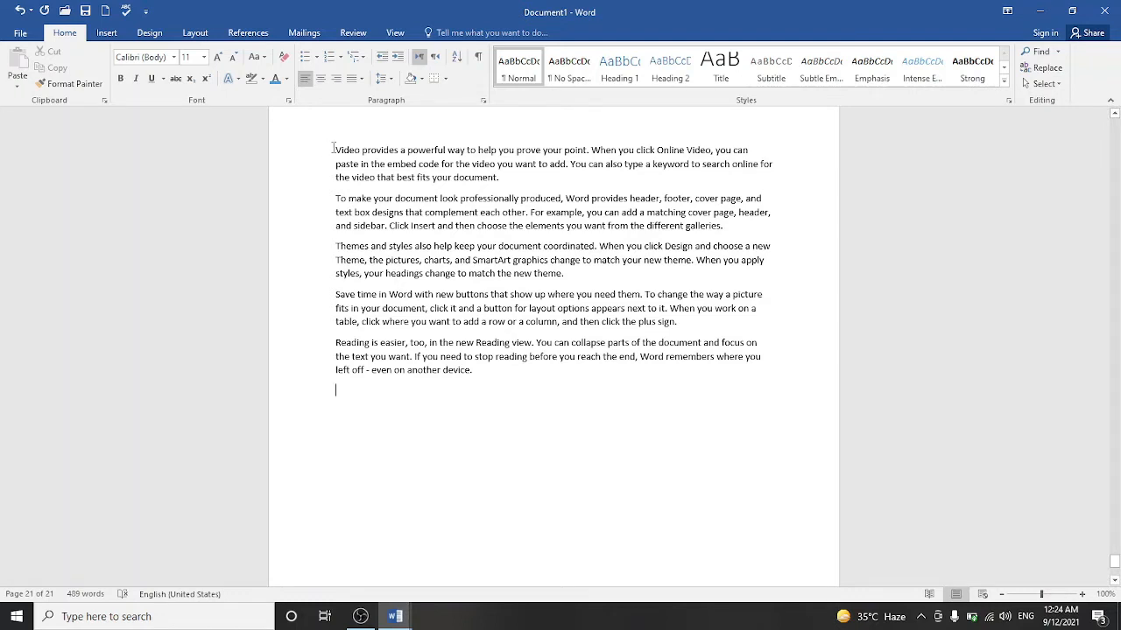
# Increase the font size of all five sample paragraphs on the last page to 12.
pyautogui.moveTo(335, 150); pyautogui.dragTo(477, 378)
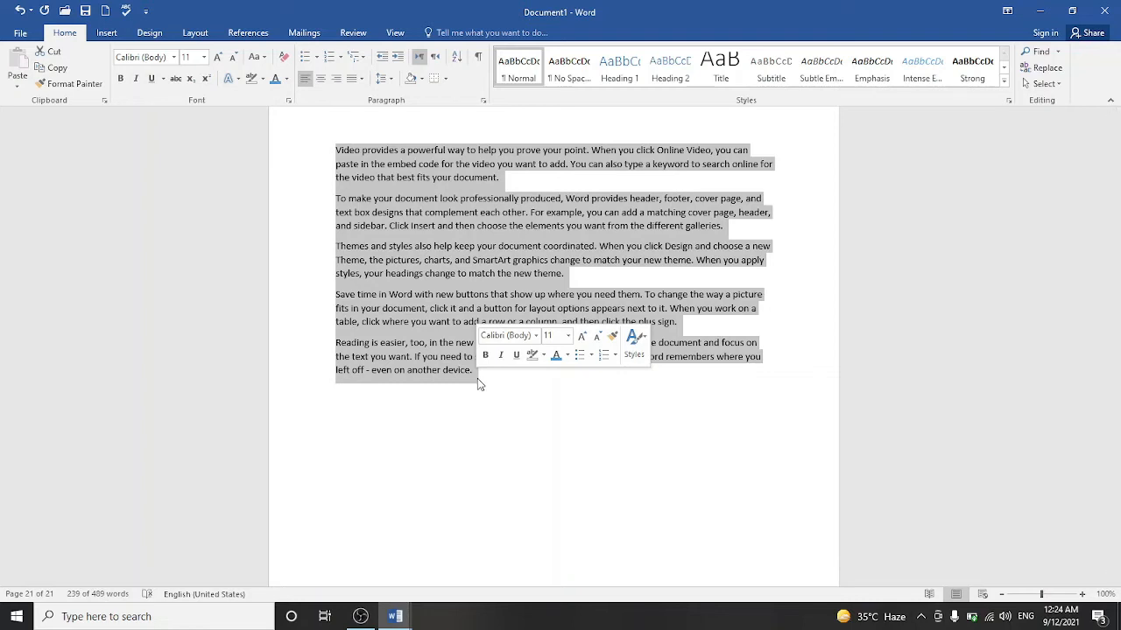
pyautogui.click(218, 58)
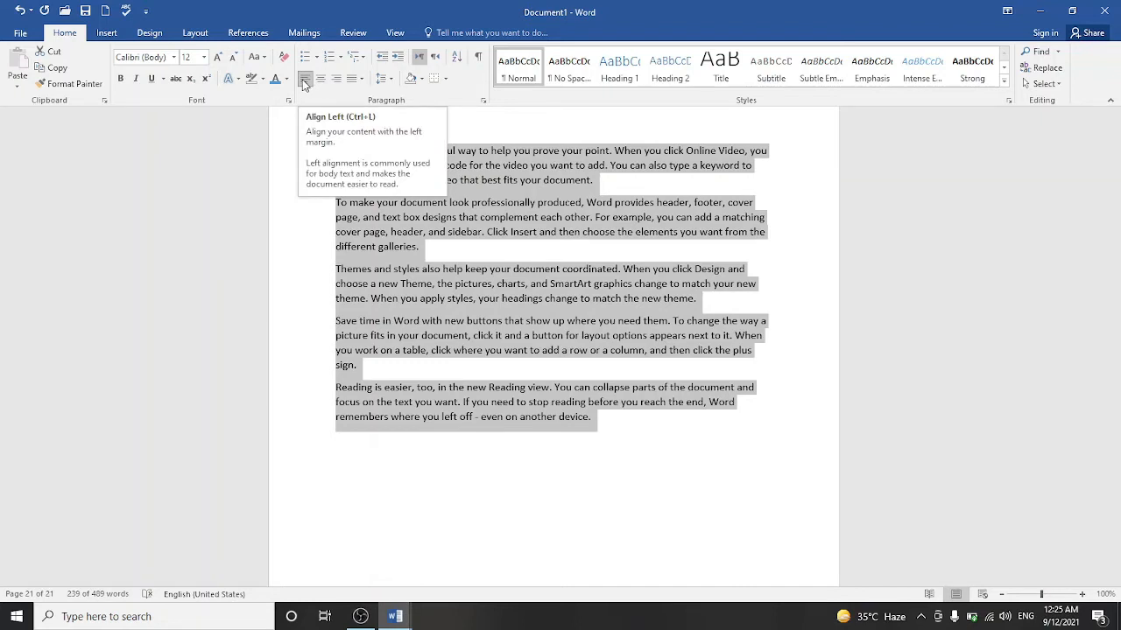
# Try justified, centered and right alignment on the five selected paragraphs.
pyautogui.hotkey('ctrl', 'j')
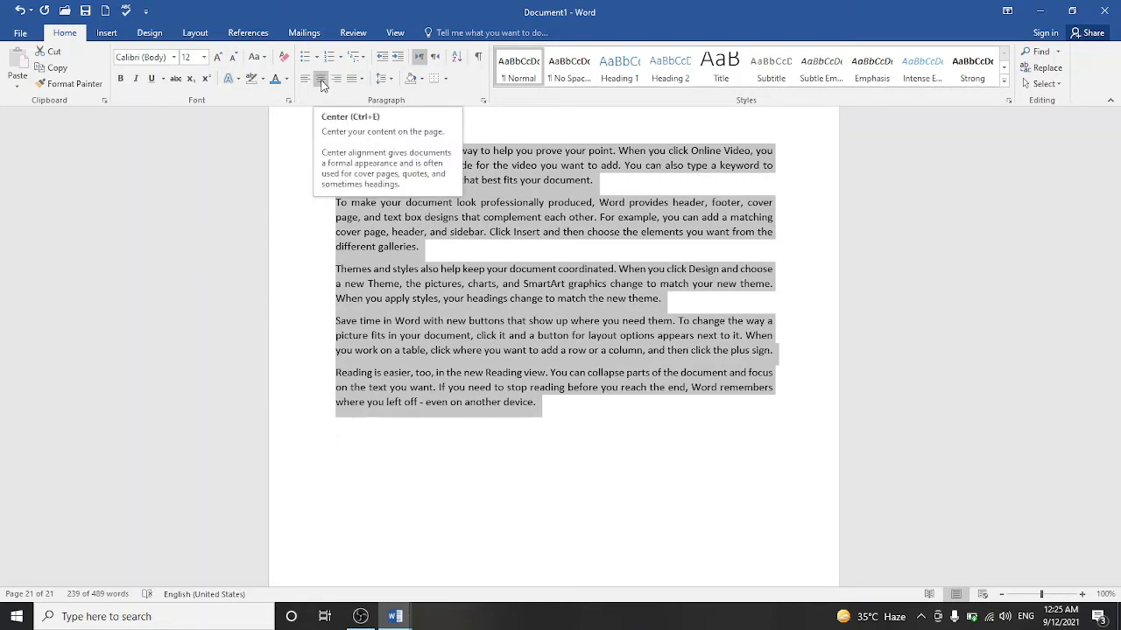
pyautogui.click(321, 79)
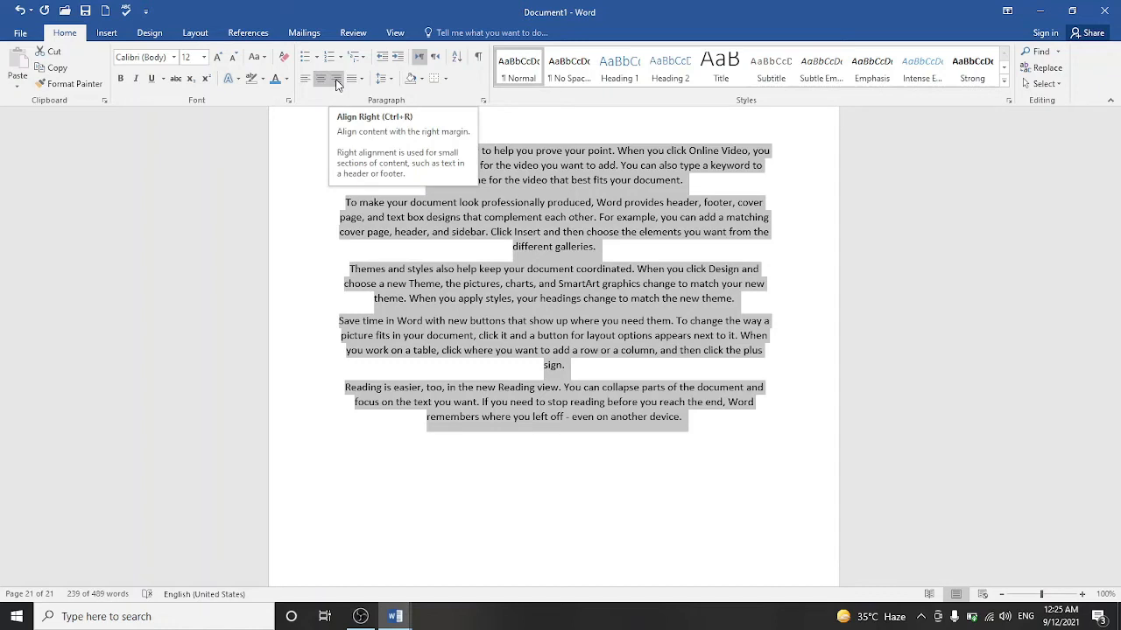
pyautogui.click(336, 80)
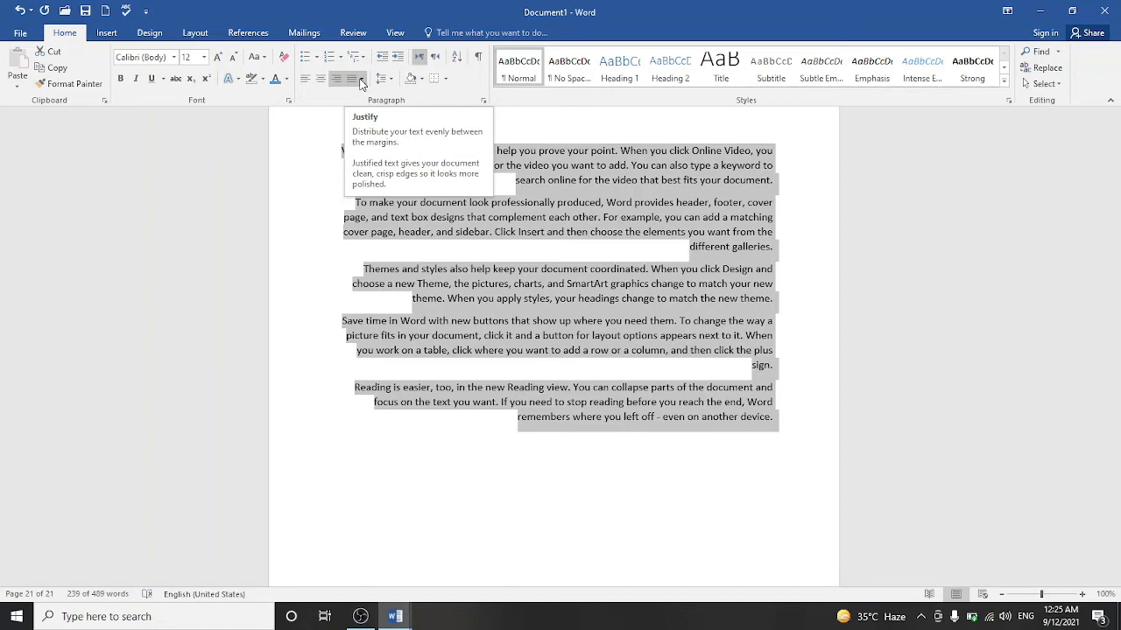
# Try the Justify, Justify Low and Justify Medium options on the selected paragraphs.
pyautogui.click(360, 79)
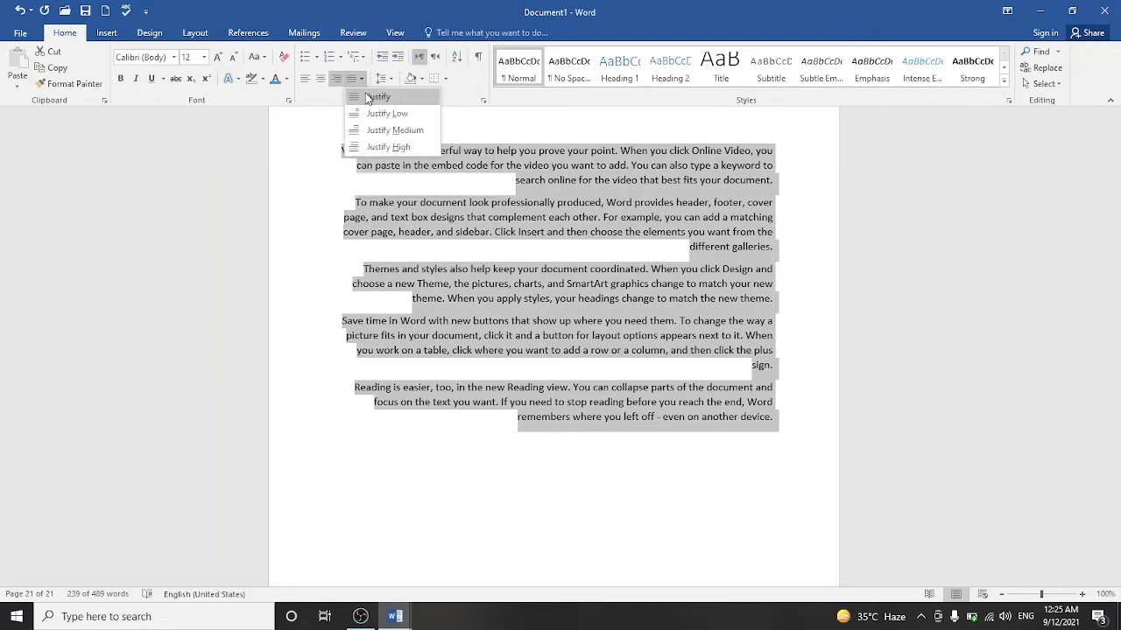
pyautogui.click(368, 97)
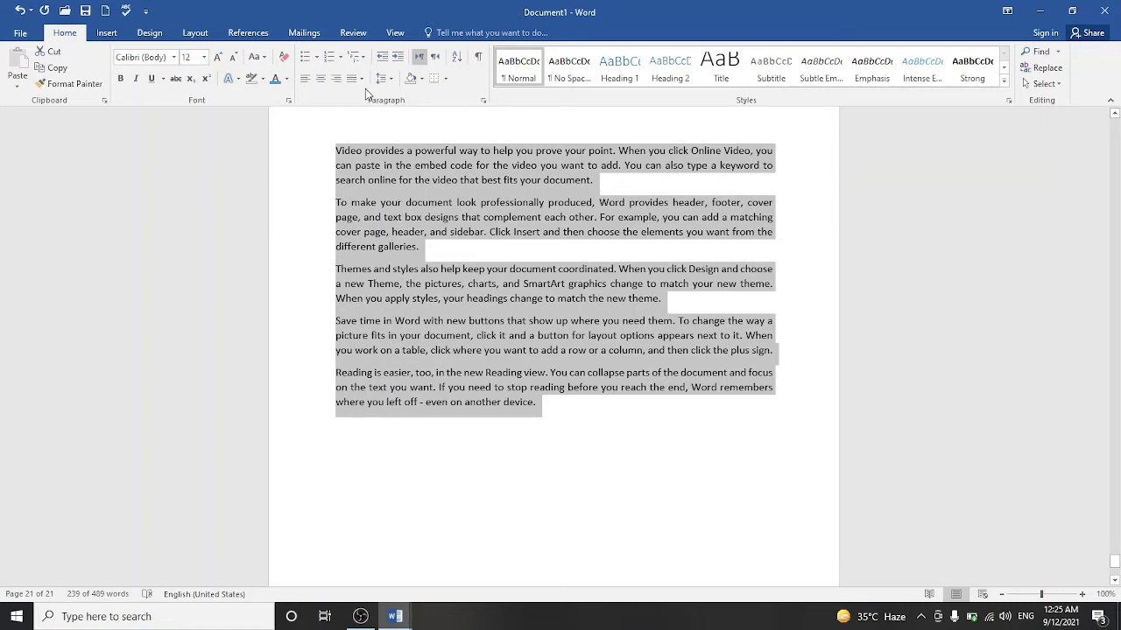
pyautogui.click(361, 78)
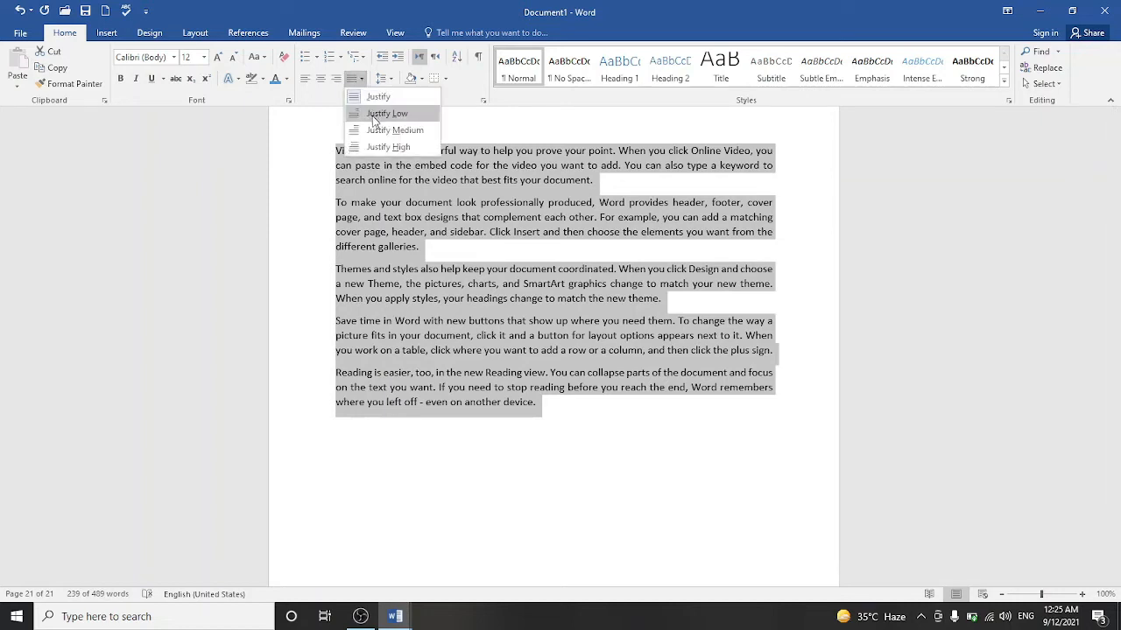
pyautogui.click(373, 115)
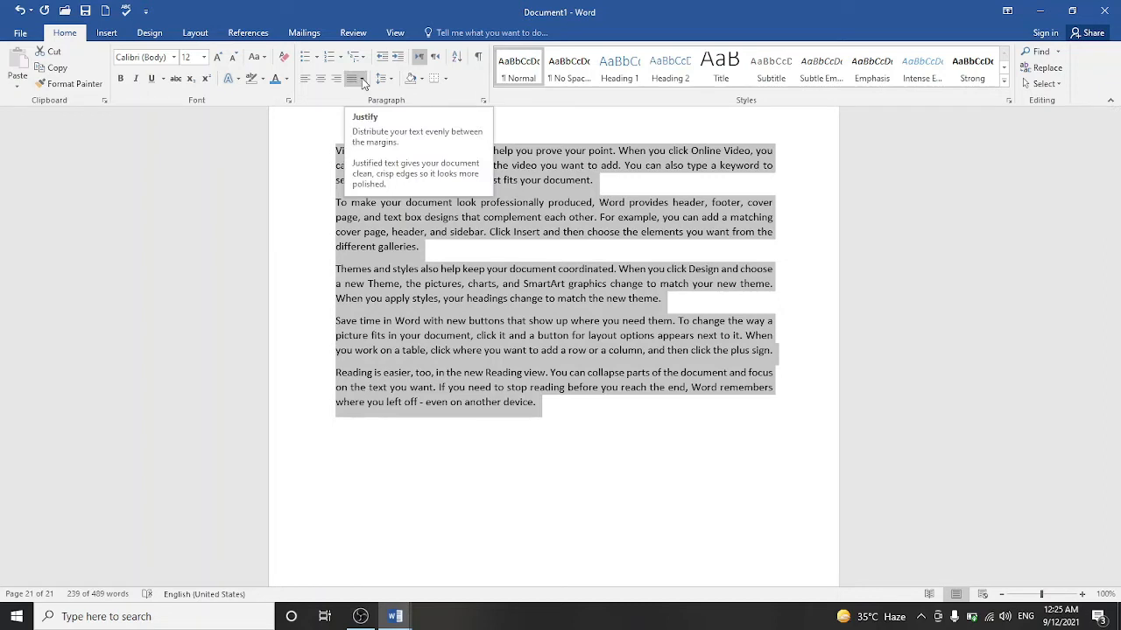
pyautogui.click(362, 81)
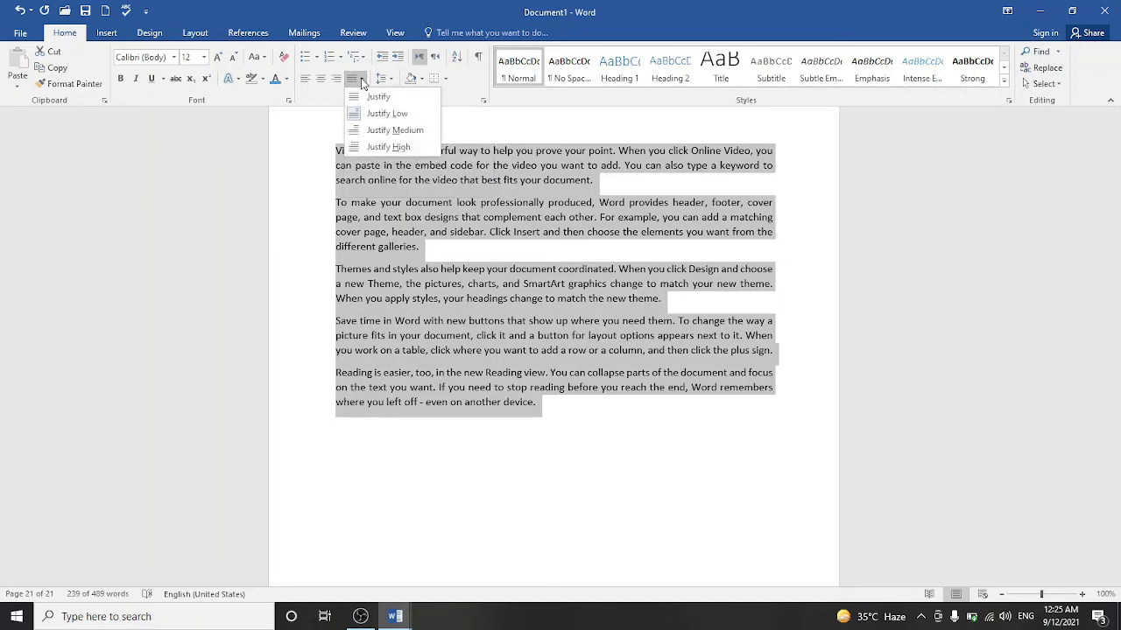
pyautogui.click(374, 131)
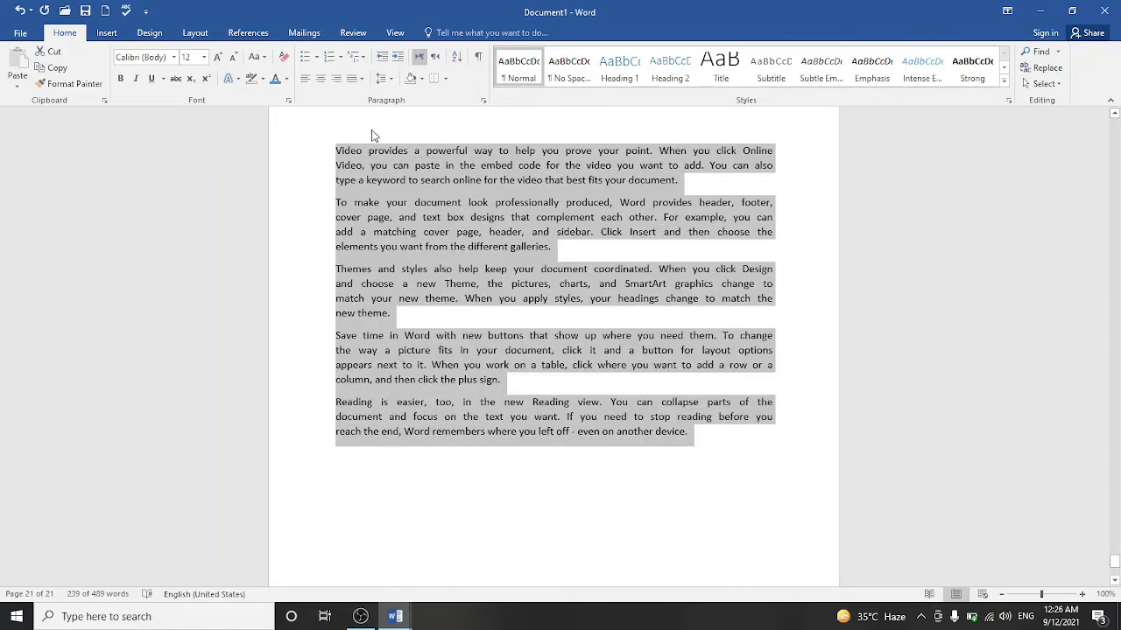
# Apply Justify High to the selected paragraphs and set their line spacing to 1.0.
pyautogui.click(361, 79)
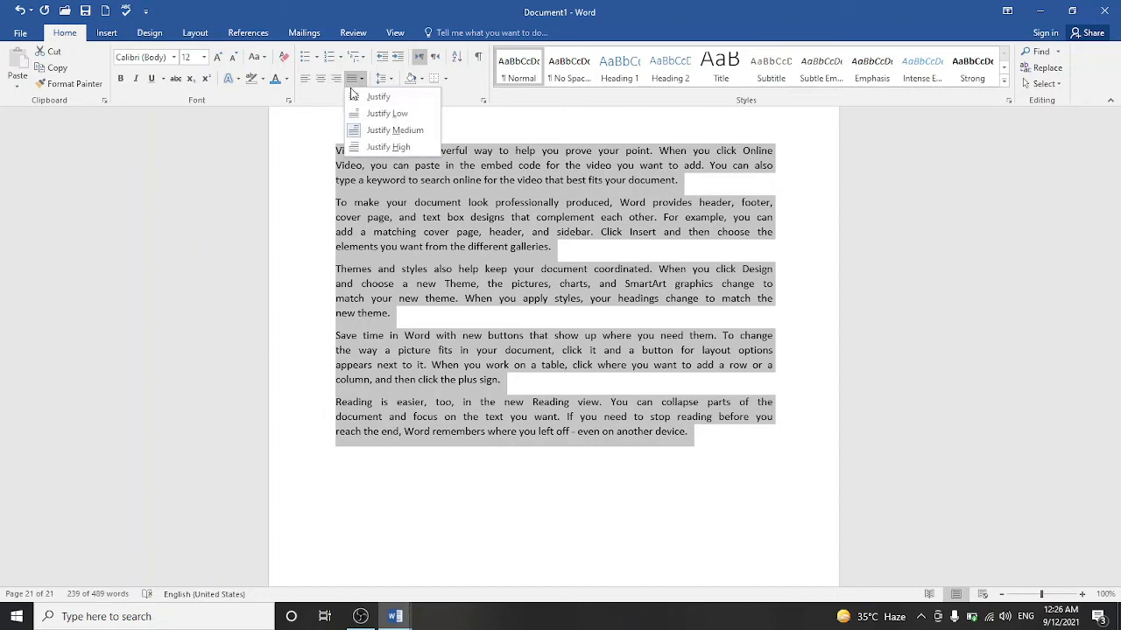
pyautogui.click(374, 148)
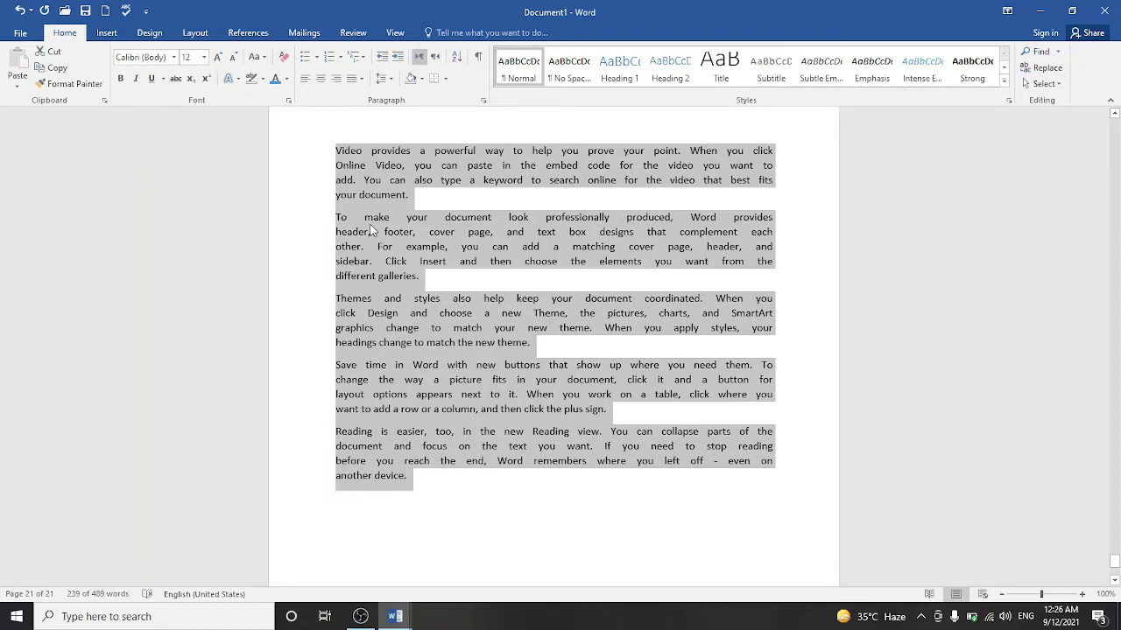
pyautogui.click(391, 81)
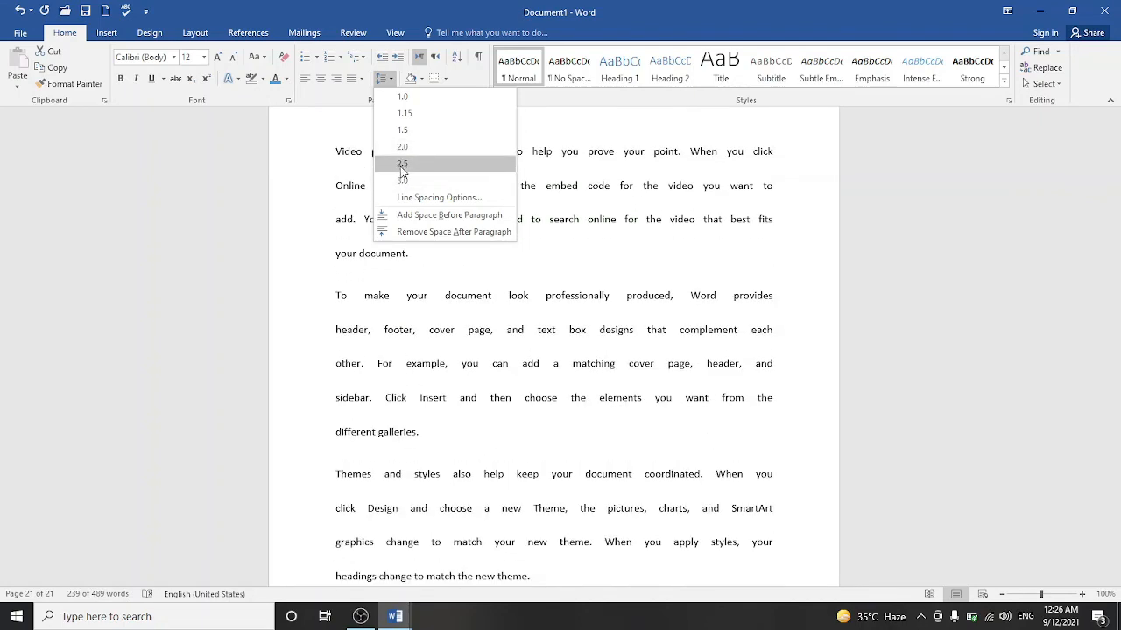
pyautogui.click(403, 98)
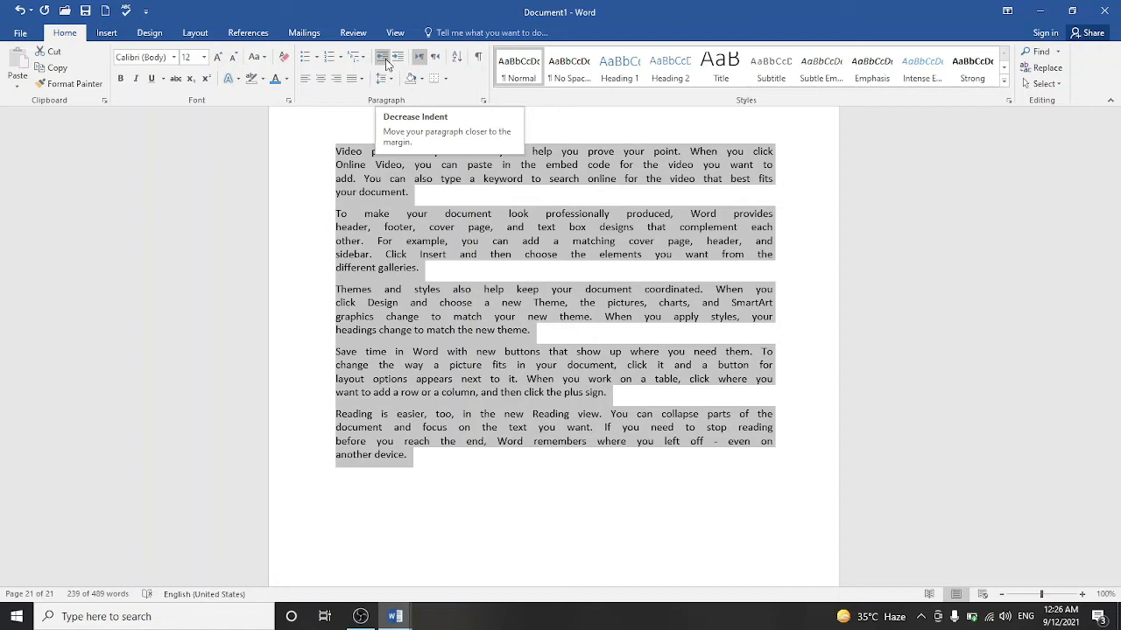
# Try Decrease Indent and Increase Indent on the selected paragraphs, returning them to the original margin.
pyautogui.click(386, 63)
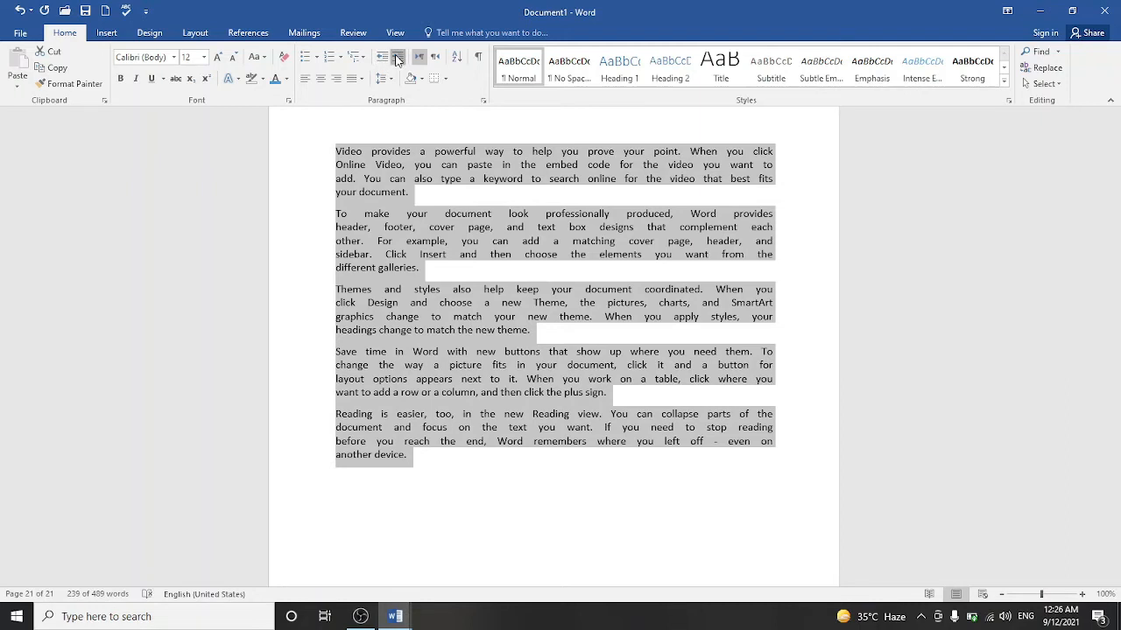
pyautogui.click(397, 58)
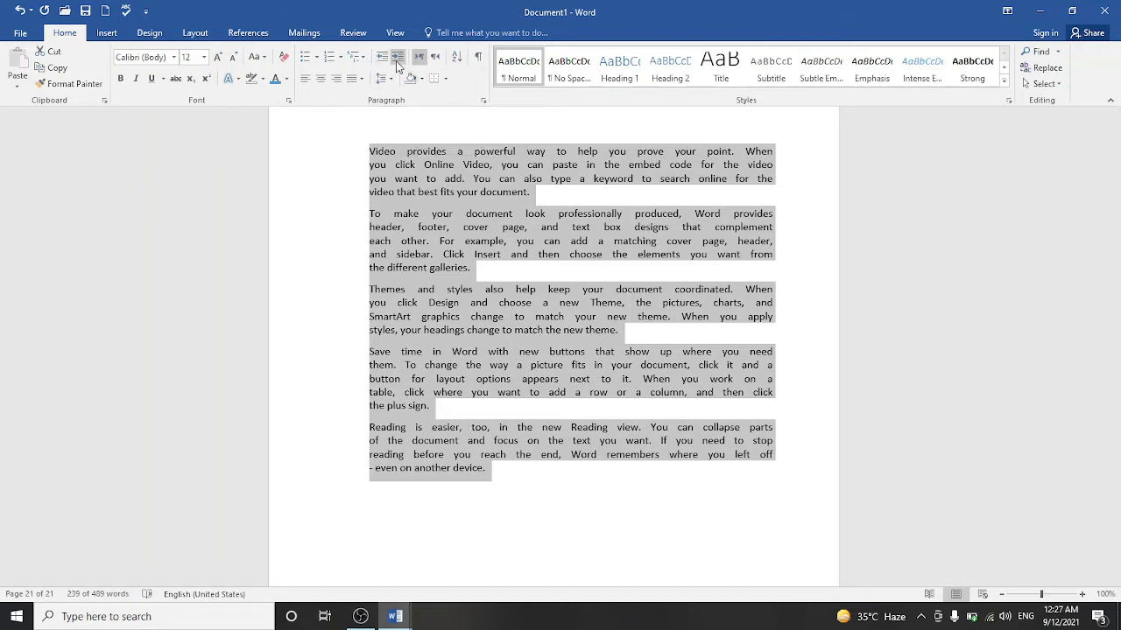
pyautogui.click(384, 63)
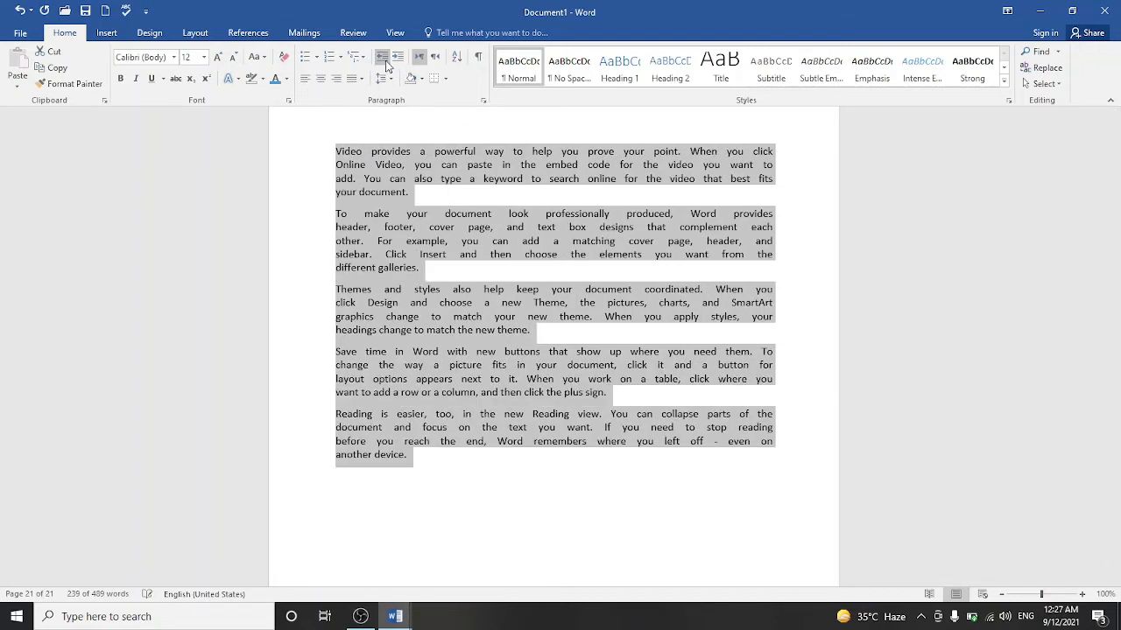
# Try right-to-left text direction on the five selected paragraphs, then return them to left-to-right.
pyautogui.click(433, 59)
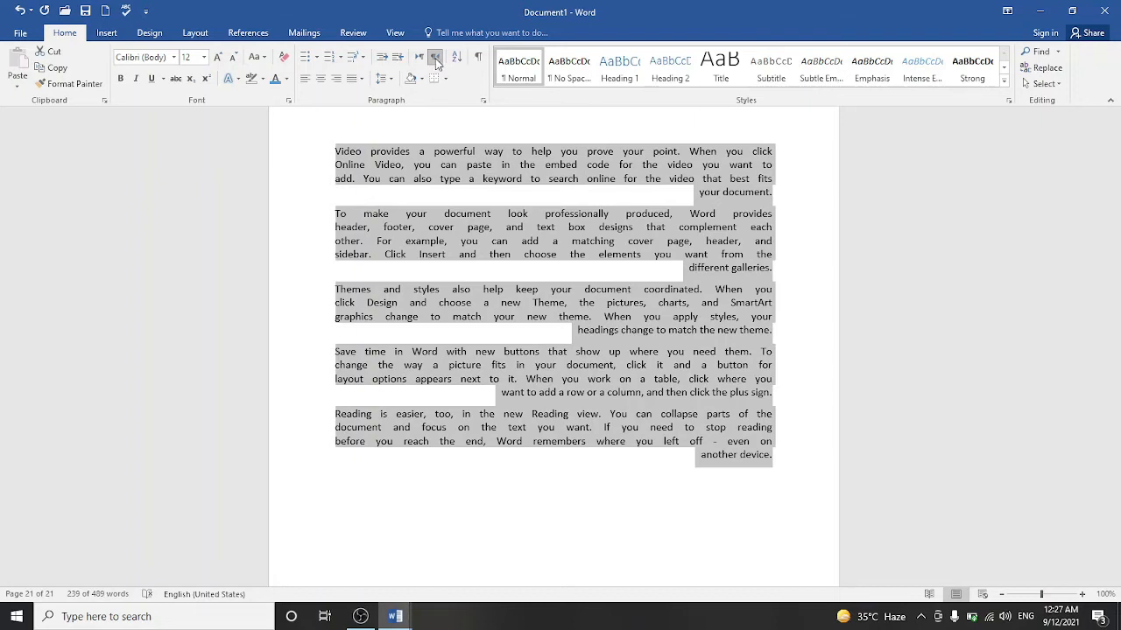
pyautogui.click(420, 61)
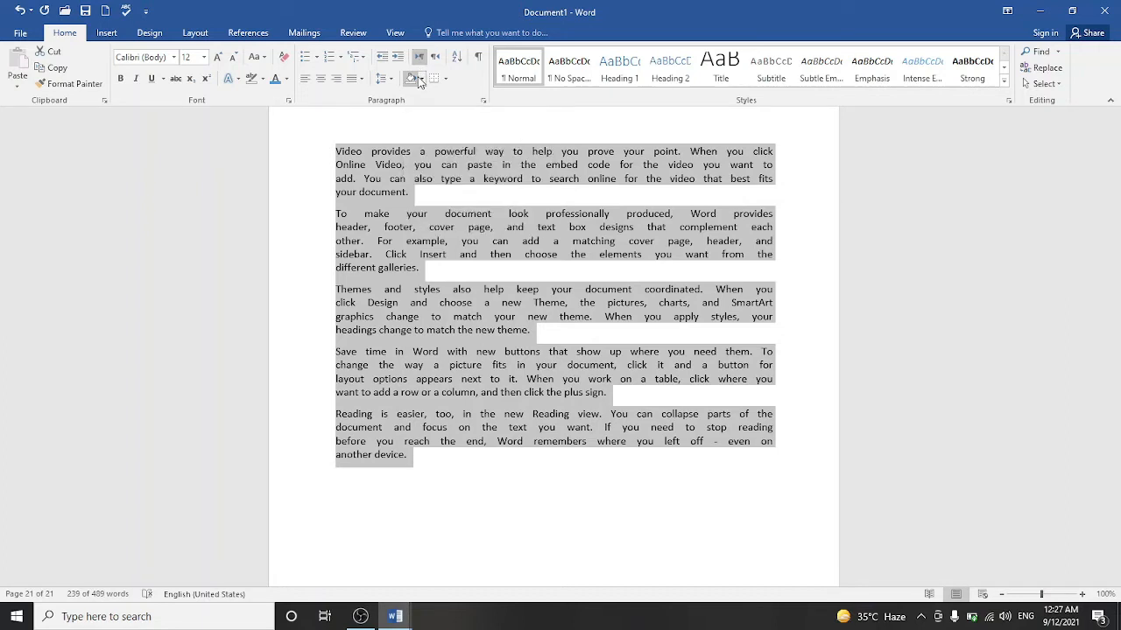
# Shade the selected paragraphs with Blue, Accent 1, Lighter 40% and apply All Borders to them.
pyautogui.click(421, 80)
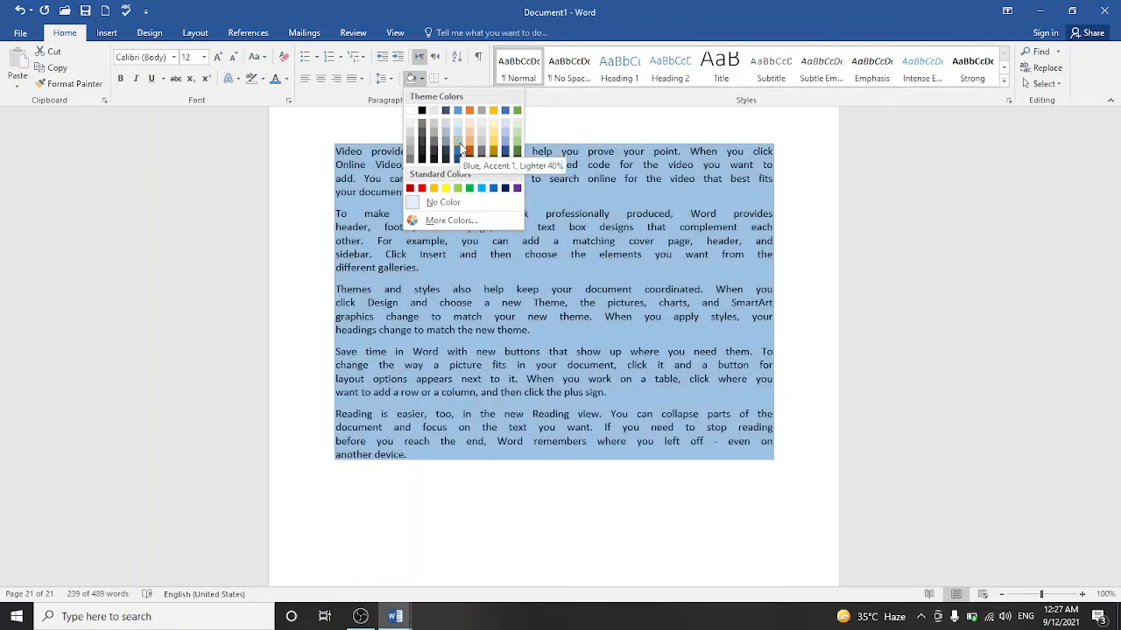
pyautogui.click(459, 146)
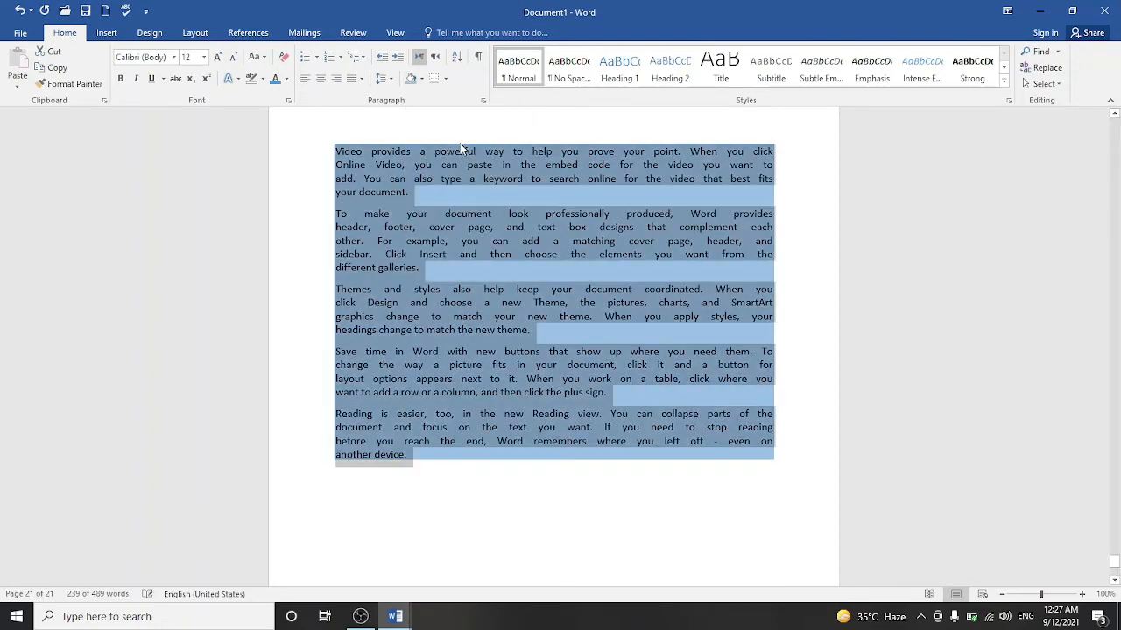
pyautogui.click(446, 80)
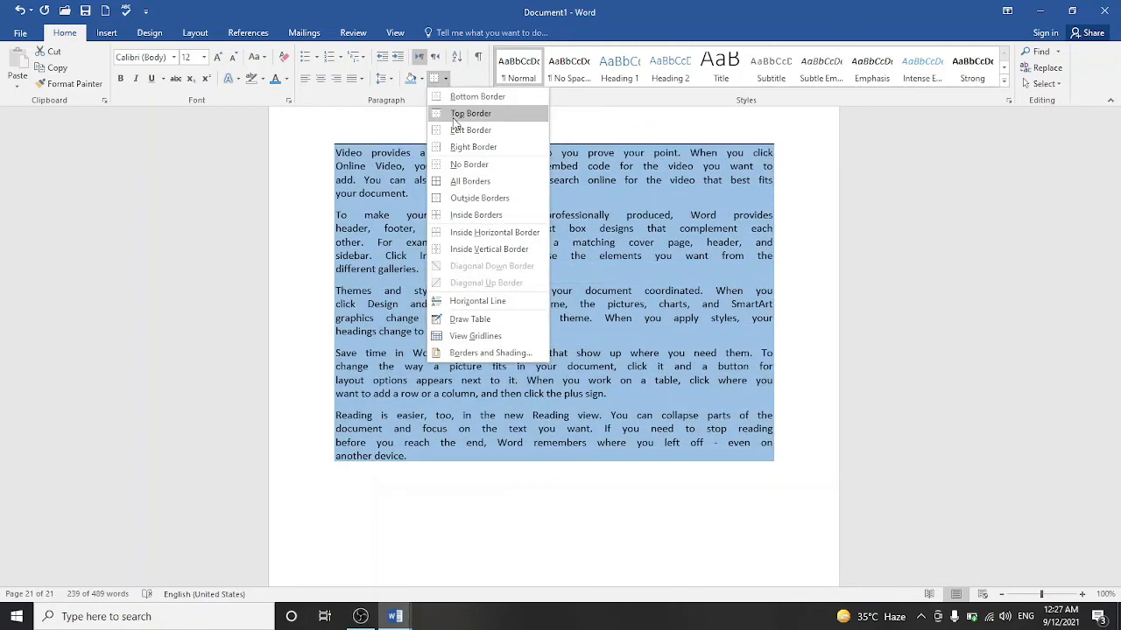
pyautogui.click(470, 181)
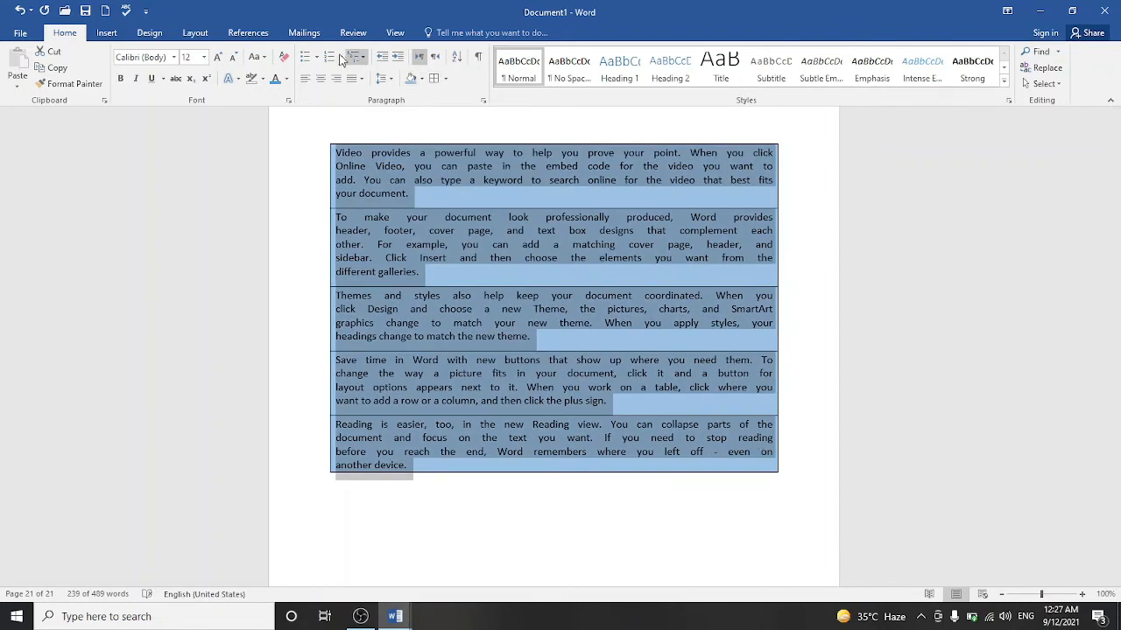
# Clear all formatting from the selected paragraphs and set their font size to 14.
pyautogui.click(284, 57)
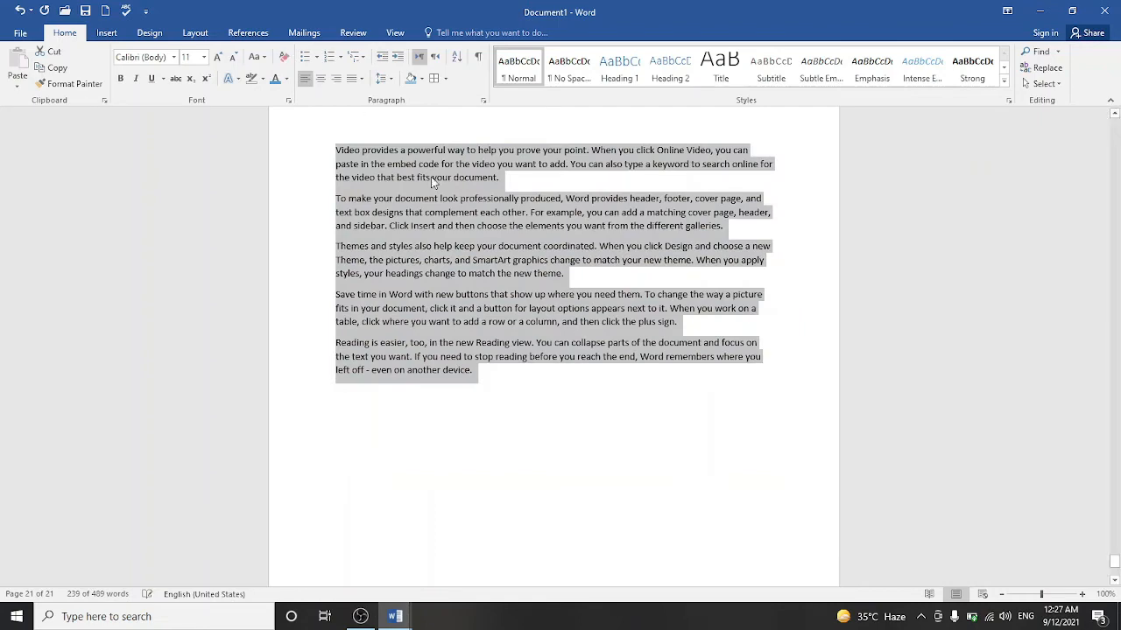
pyautogui.click(218, 59)
pyautogui.click(219, 59)
pyautogui.click(218, 59)
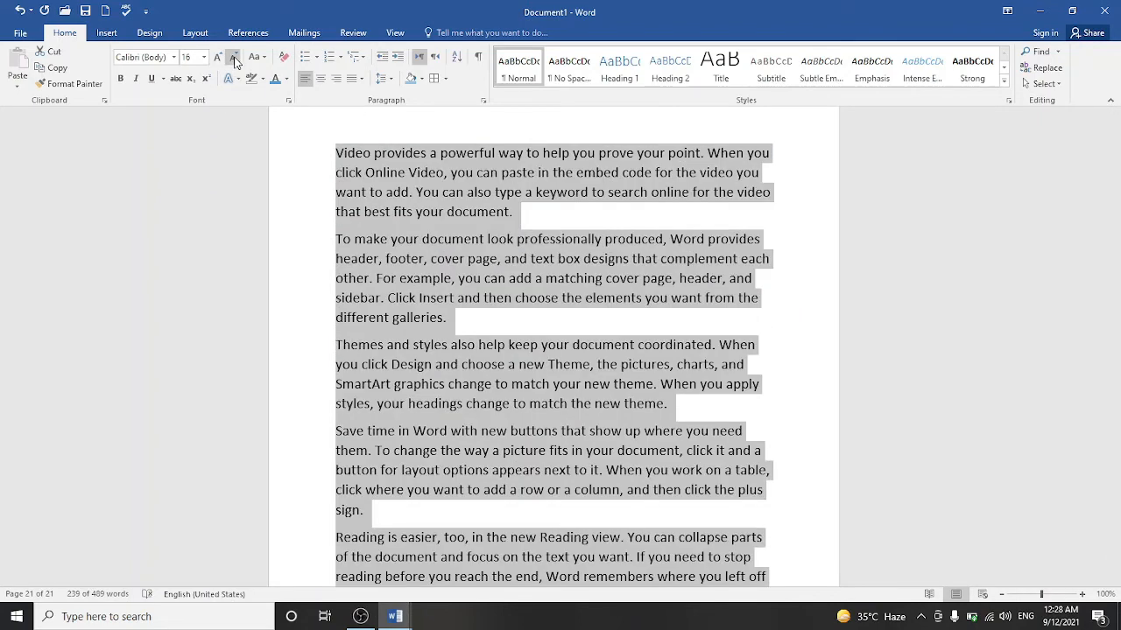
pyautogui.click(233, 57)
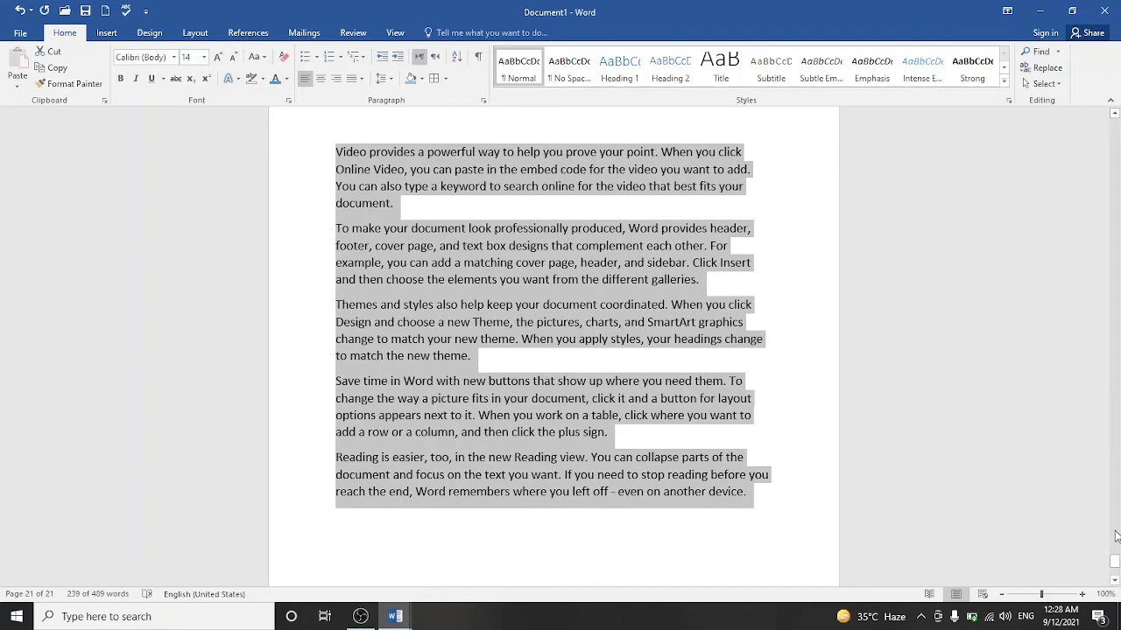
# Insert the heading PARAGRAPH above the first paragraph, leaving a blank line between the heading and the text.
pyautogui.moveTo(1114, 563); pyautogui.dragTo(1115, 560)
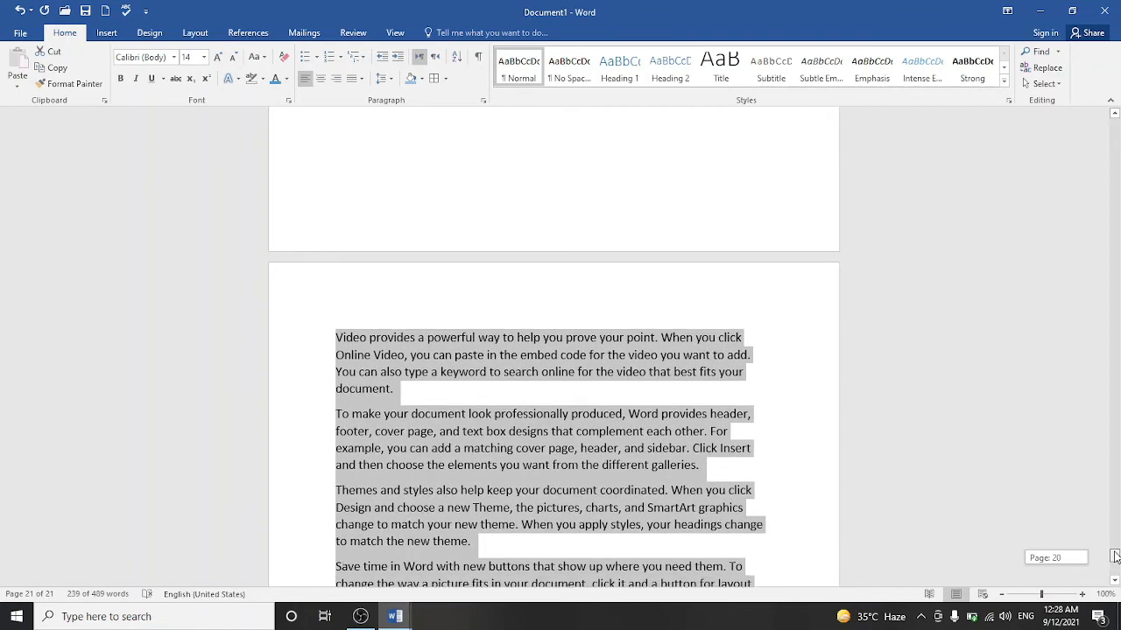
pyautogui.scroll(-2, 806, 440)
pyautogui.click(349, 198)
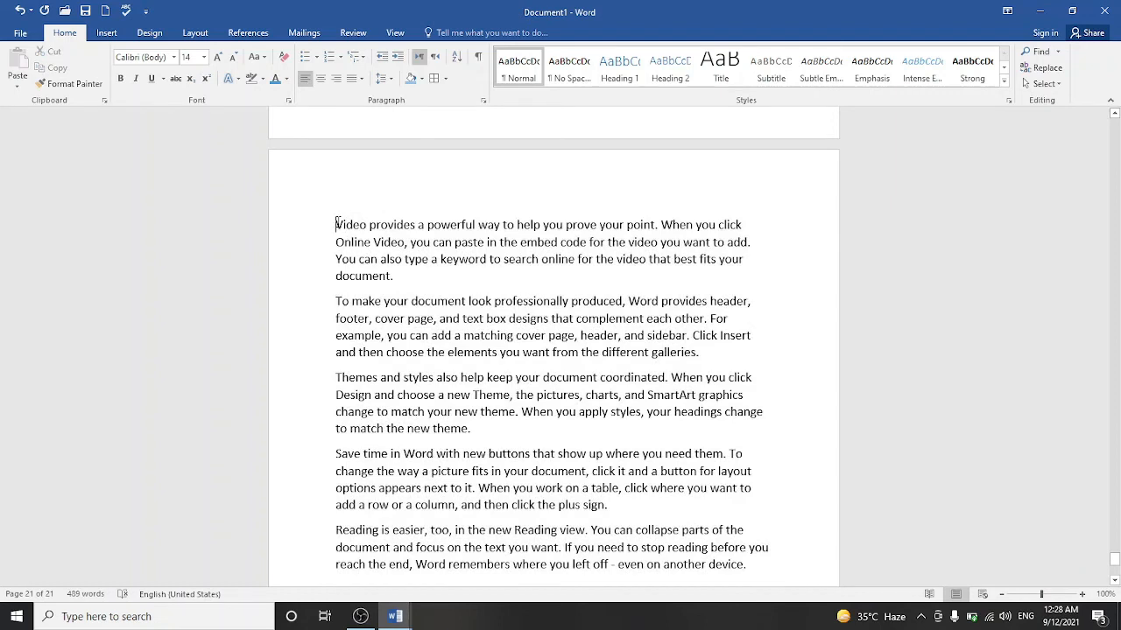
pyautogui.click(337, 224)
pyautogui.press('Return')
pyautogui.press('Return')
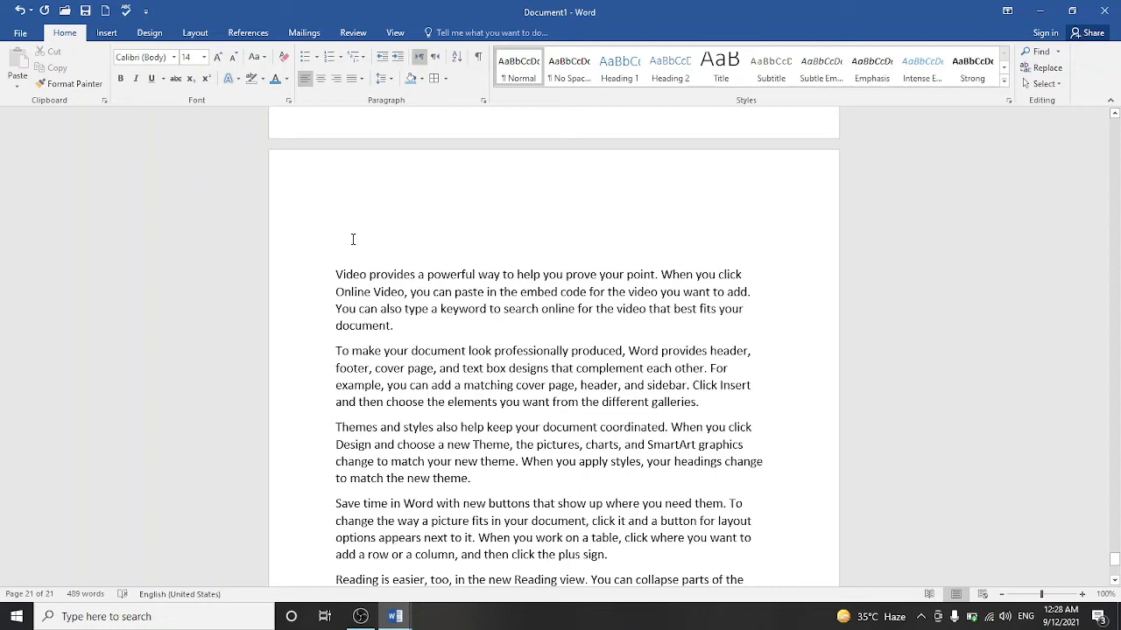
pyautogui.write('PAR')
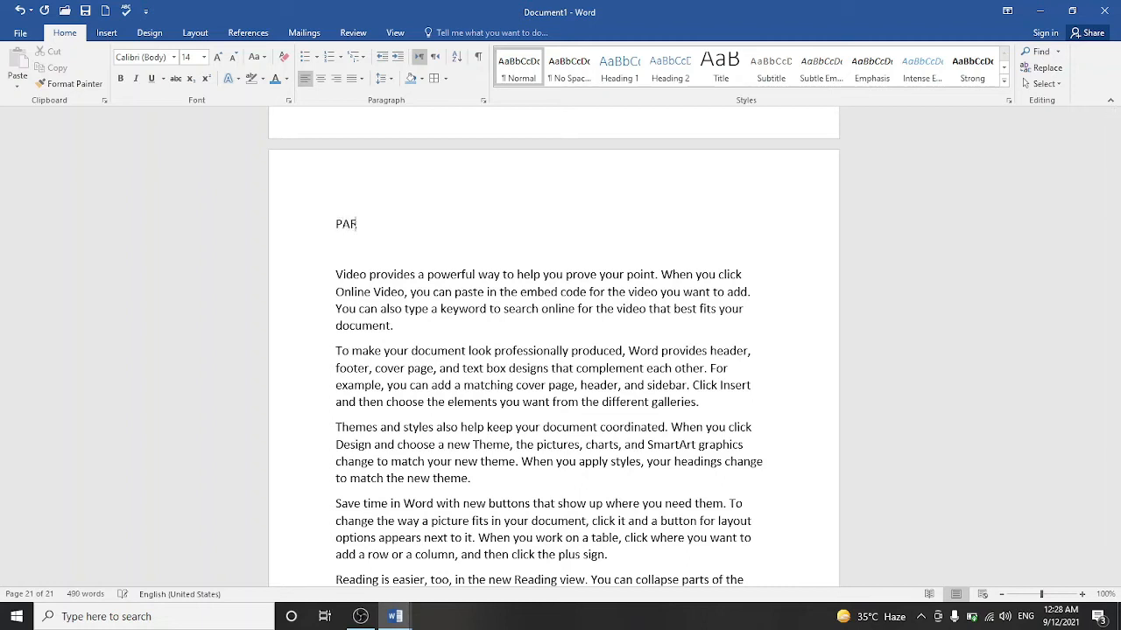
pyautogui.write('AGRAPH')
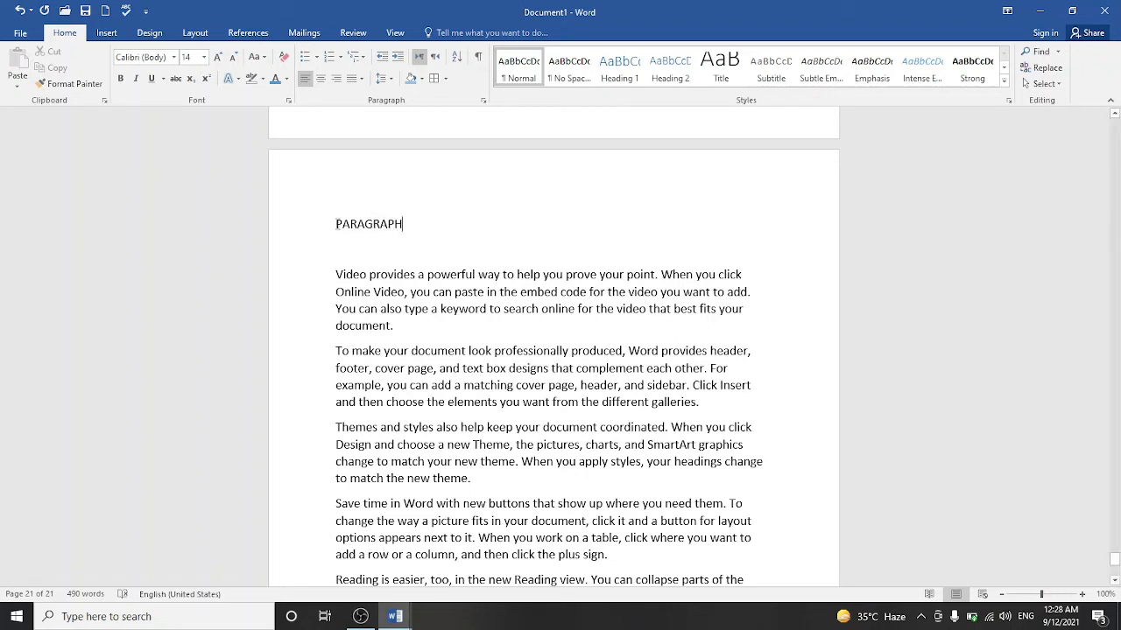
# Center the PARAGRAPH heading and increase its font size to 26.
pyautogui.moveTo(338, 226); pyautogui.dragTo(431, 226)
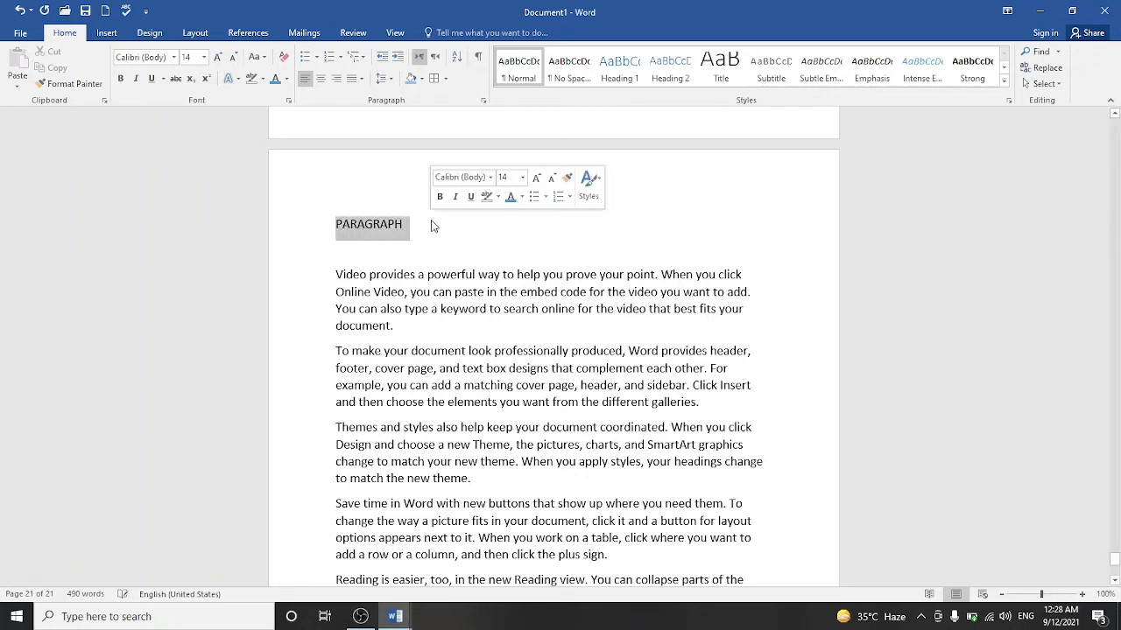
pyautogui.click(321, 79)
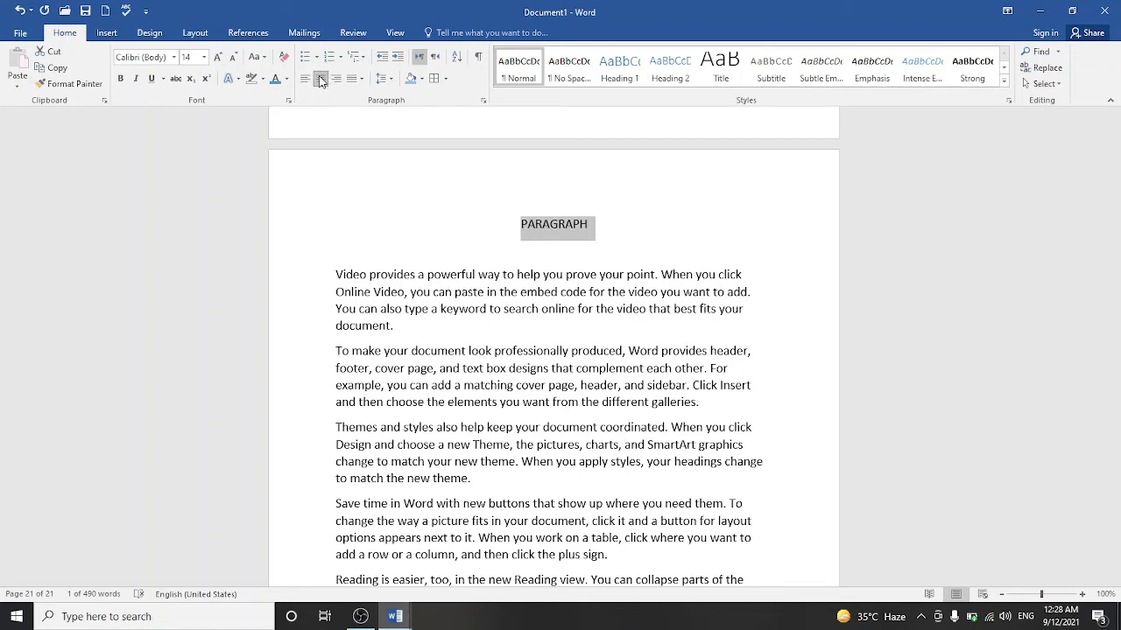
pyautogui.click(218, 58)
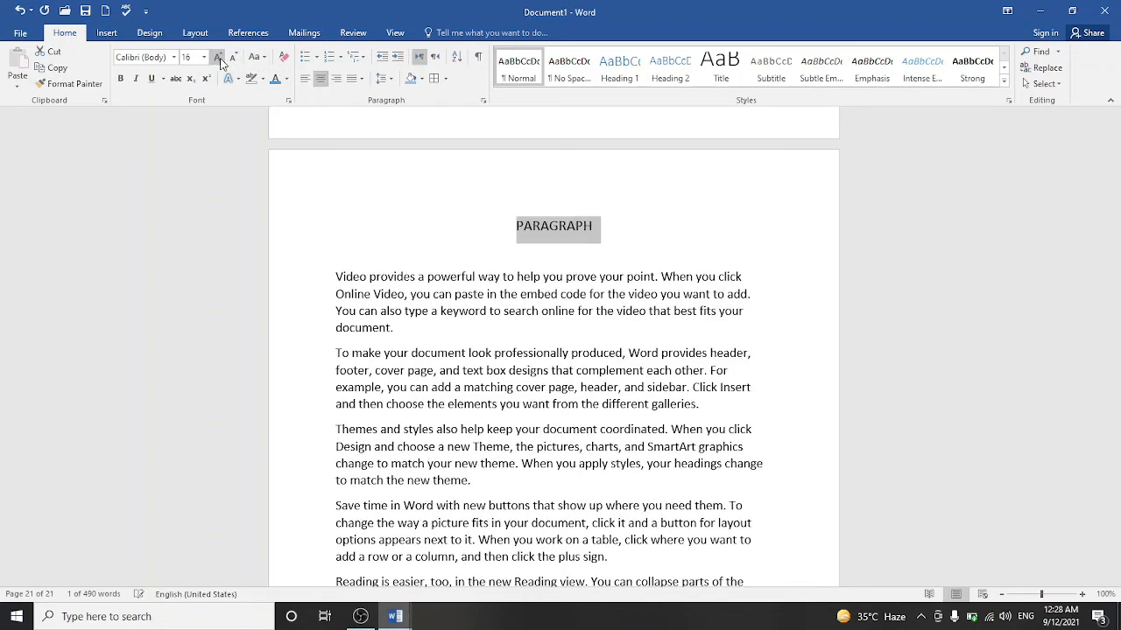
pyautogui.click(219, 59)
pyautogui.click(219, 59)
pyautogui.click(219, 59)
pyautogui.click(219, 59)
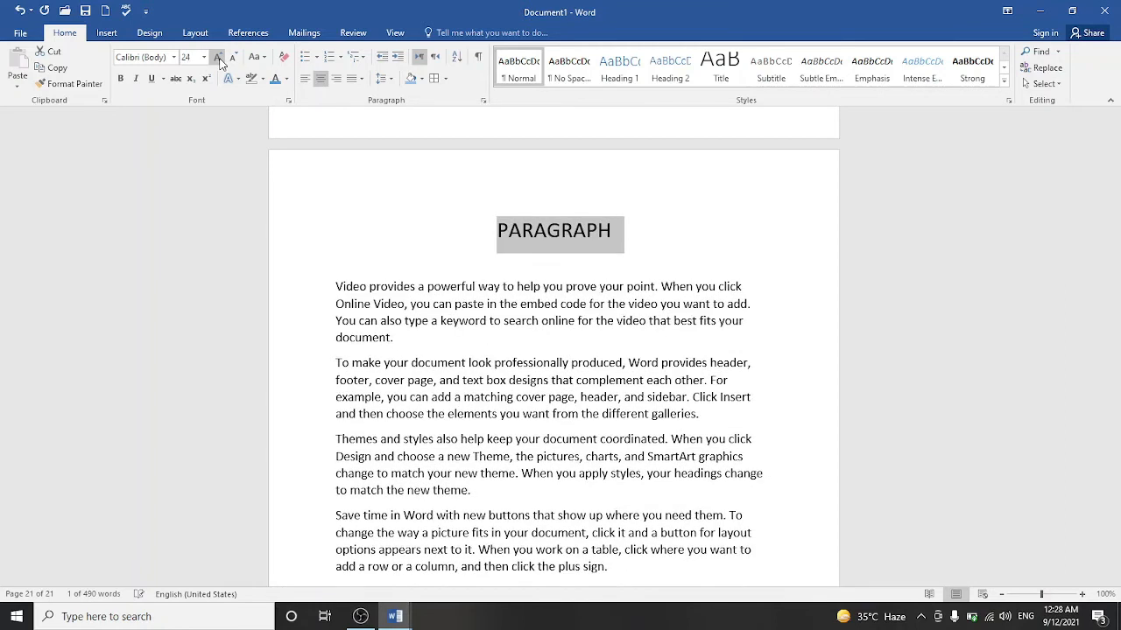
pyautogui.click(218, 59)
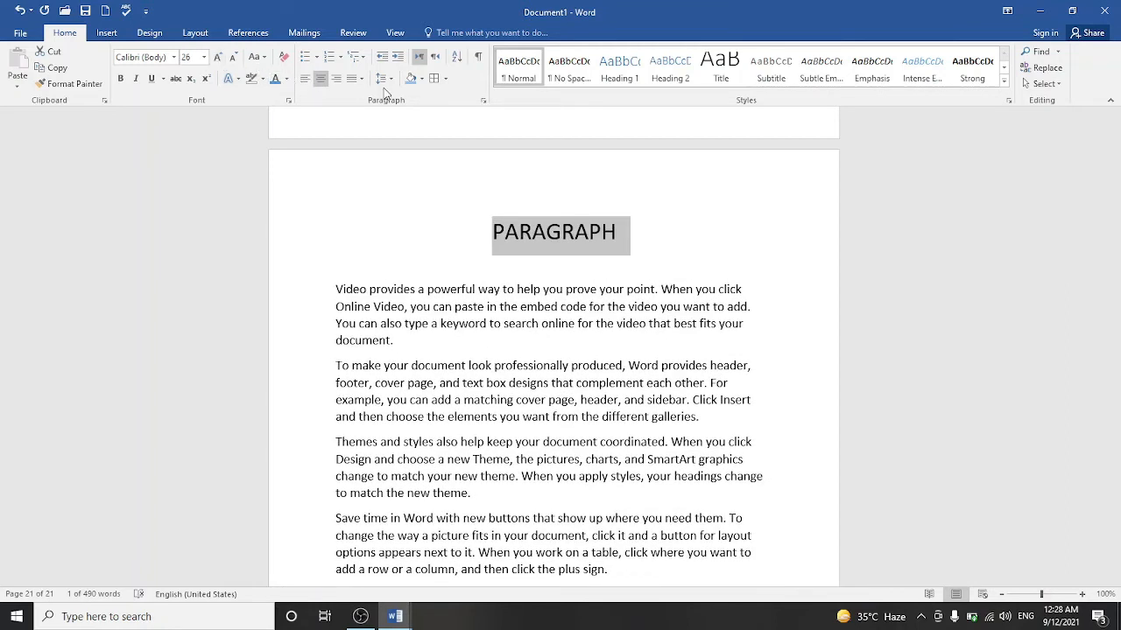
# Shade the PARAGRAPH heading light blue and add its top, left, bottom and right borders one at a time.
pyautogui.click(421, 79)
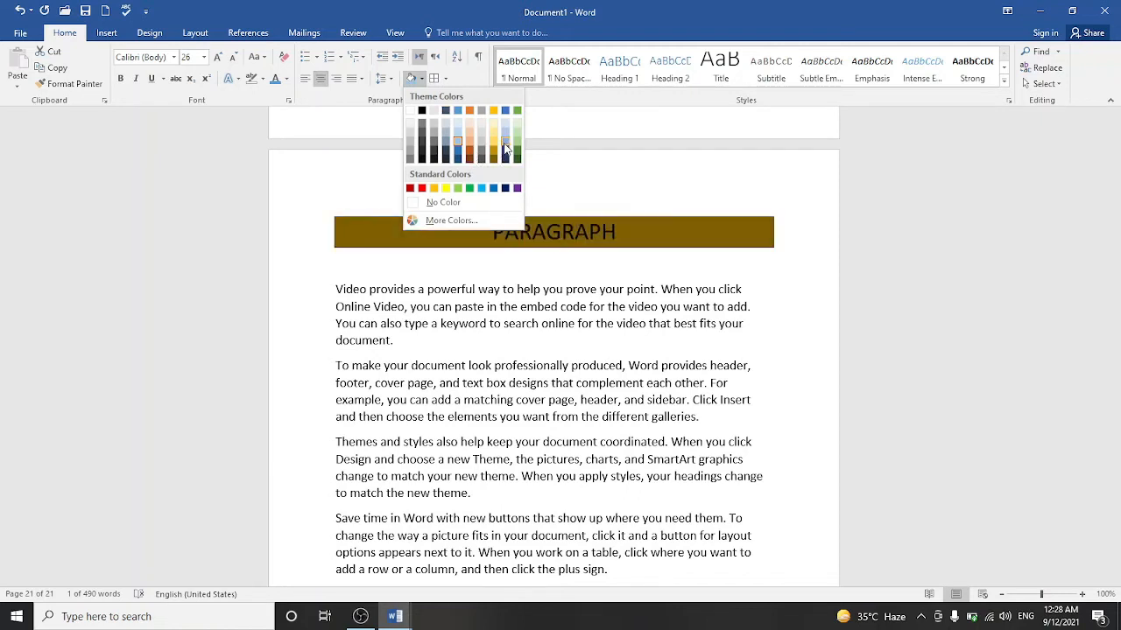
pyautogui.click(503, 132)
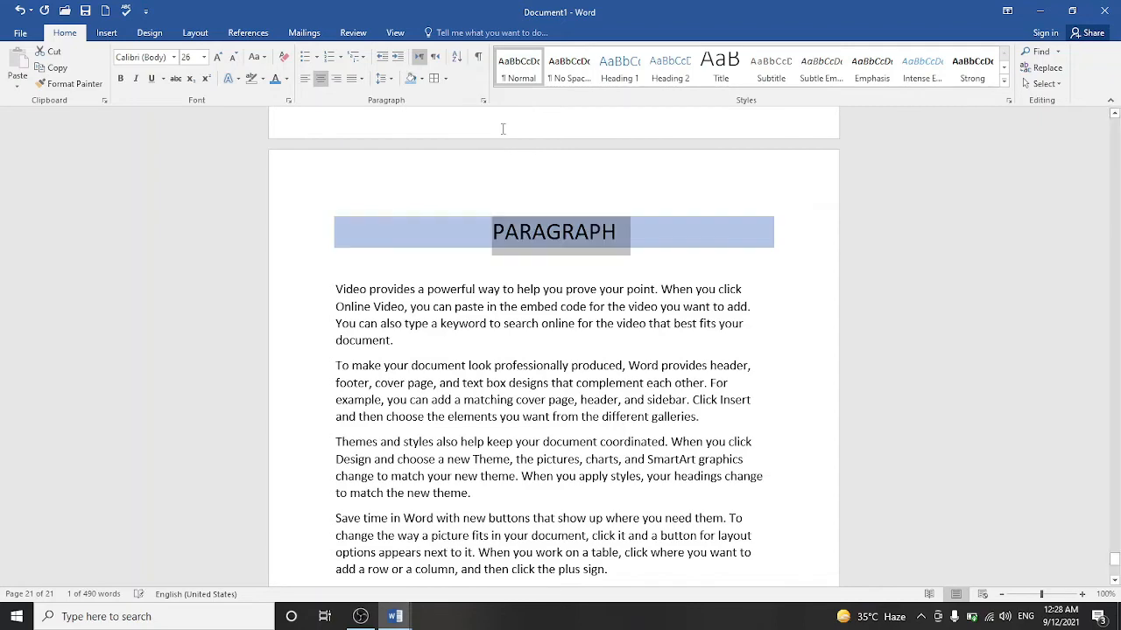
pyautogui.click(445, 78)
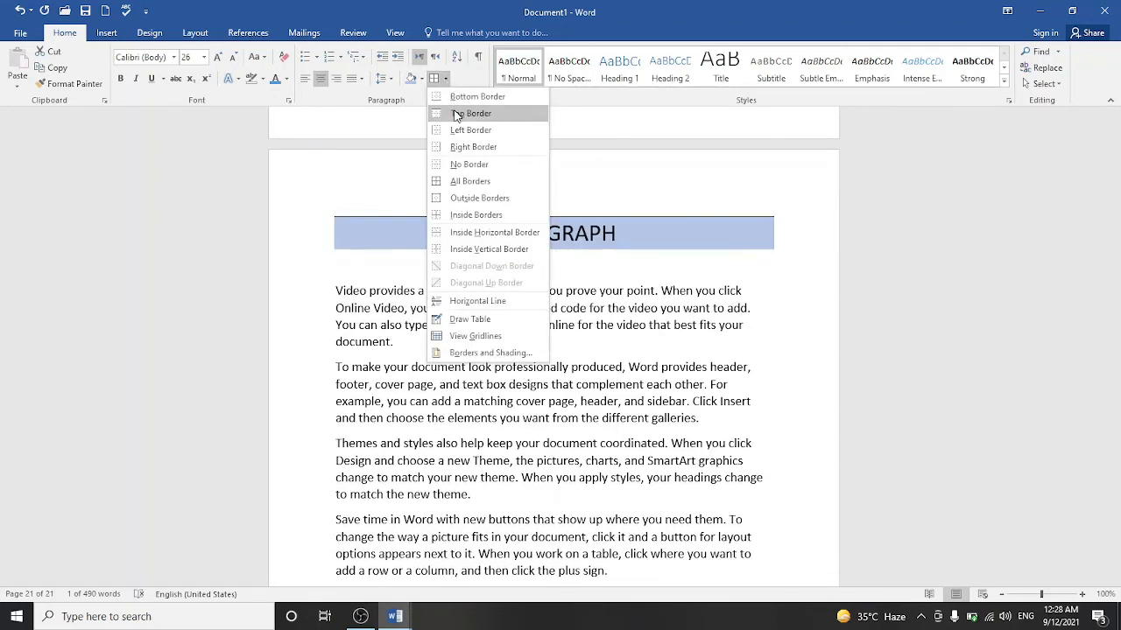
pyautogui.click(456, 114)
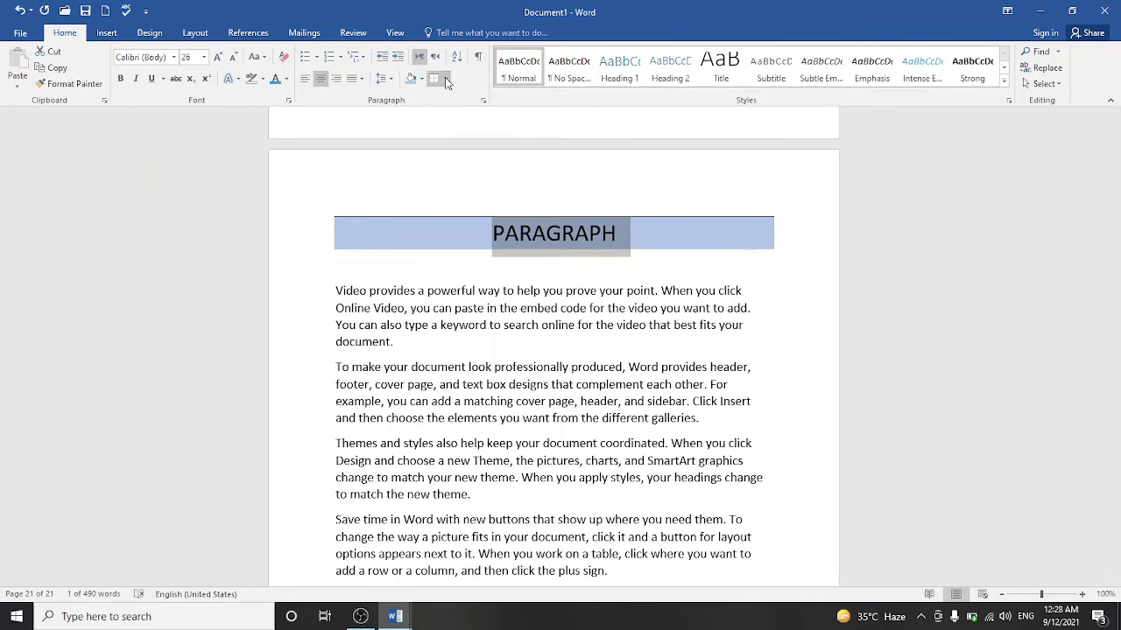
pyautogui.click(445, 79)
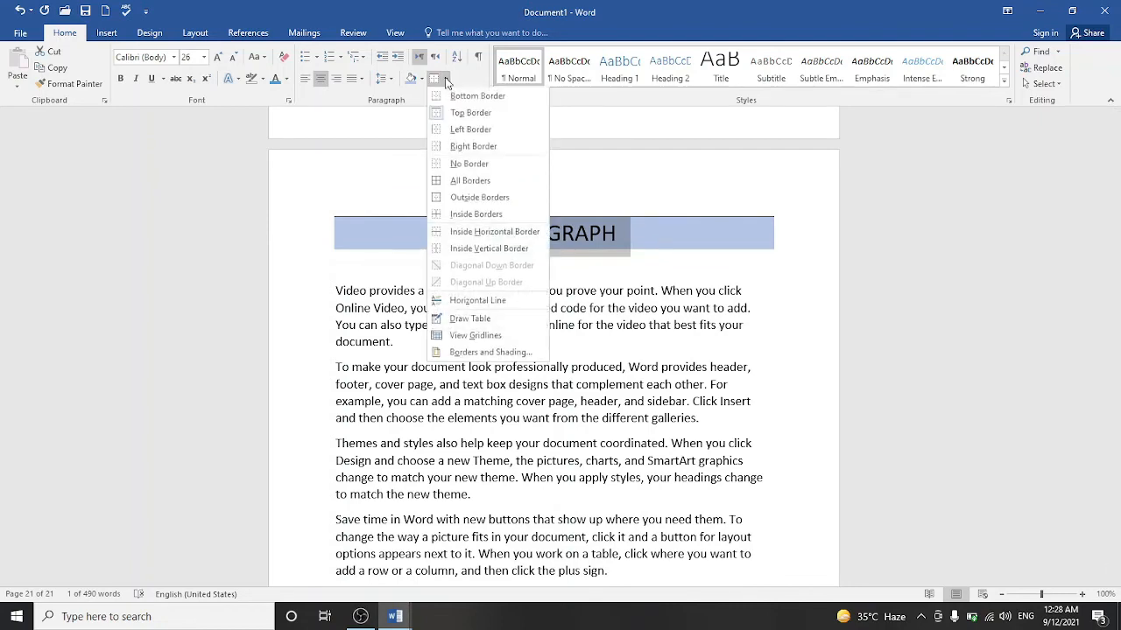
pyautogui.click(454, 131)
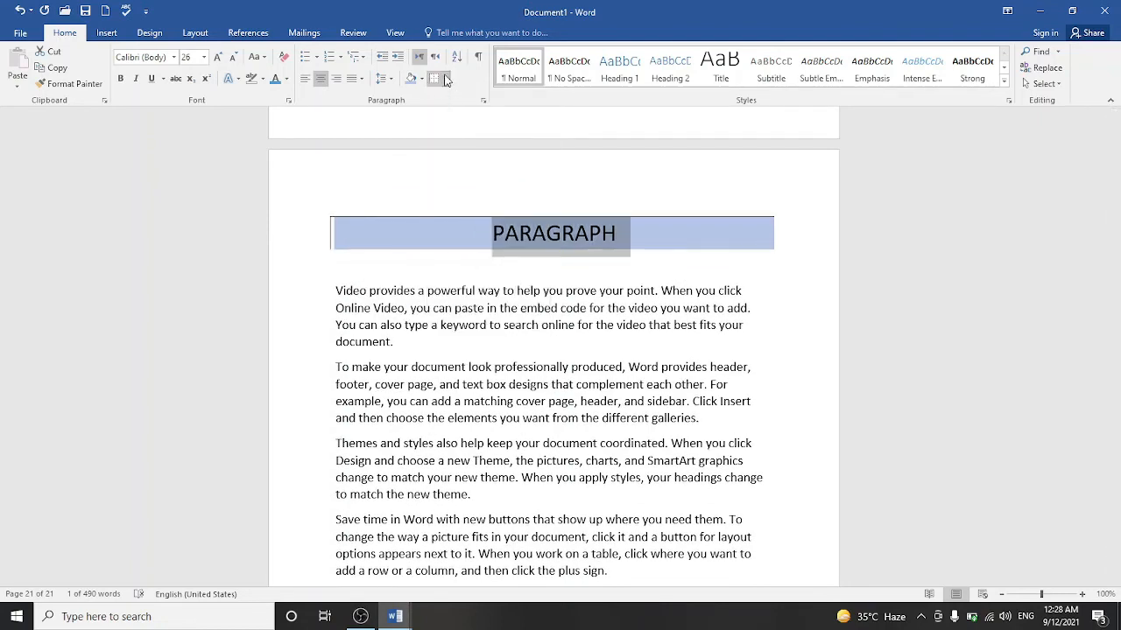
pyautogui.click(445, 79)
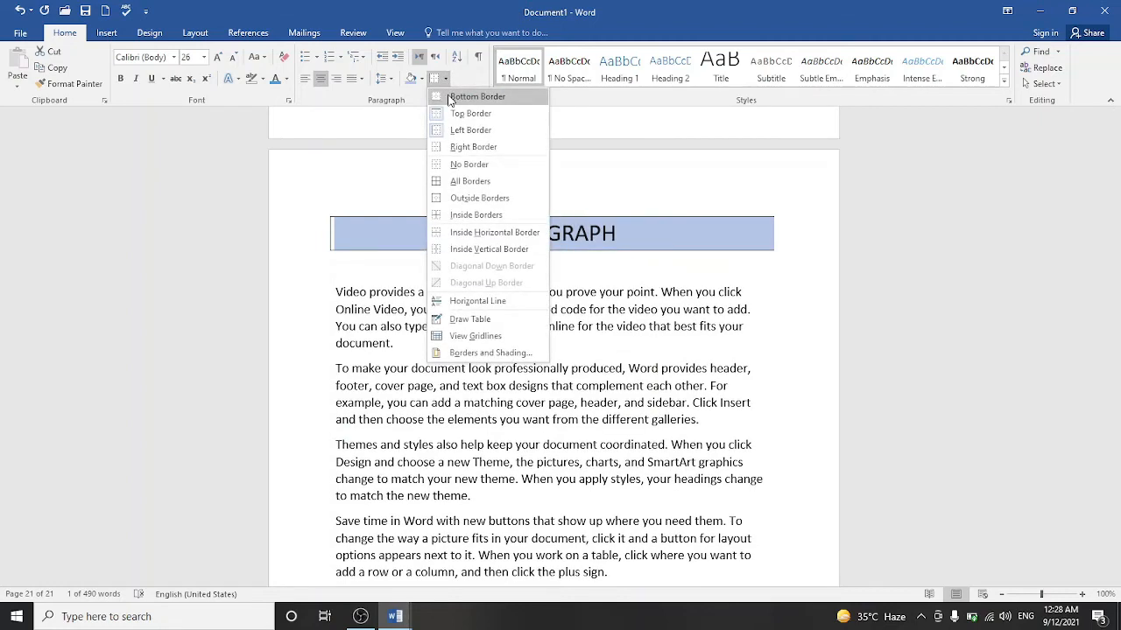
pyautogui.click(450, 97)
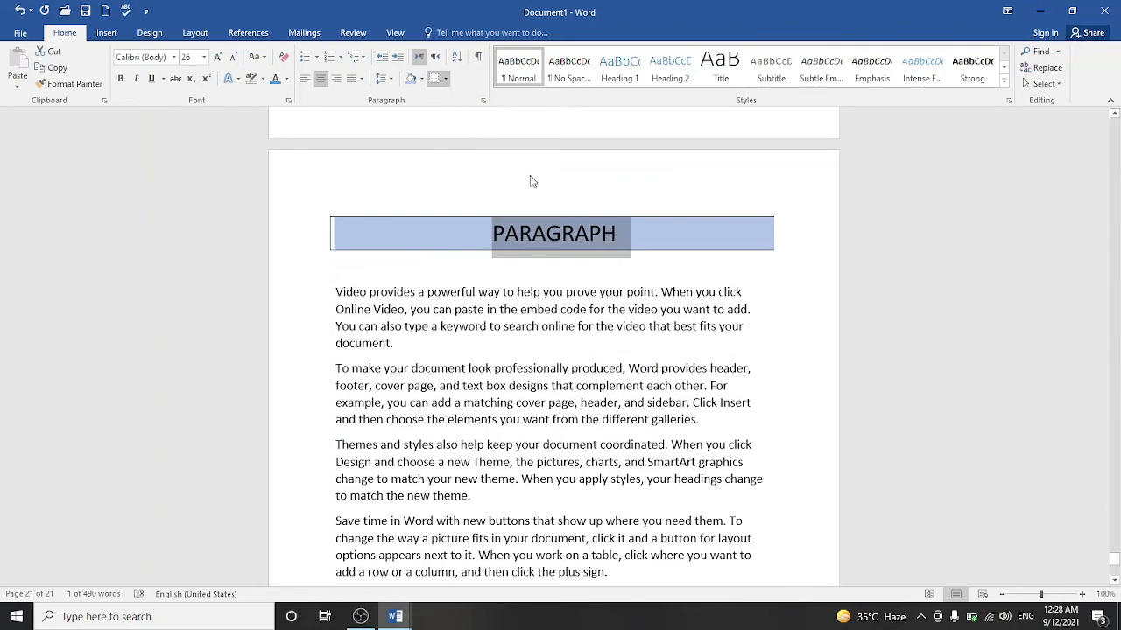
pyautogui.click(446, 80)
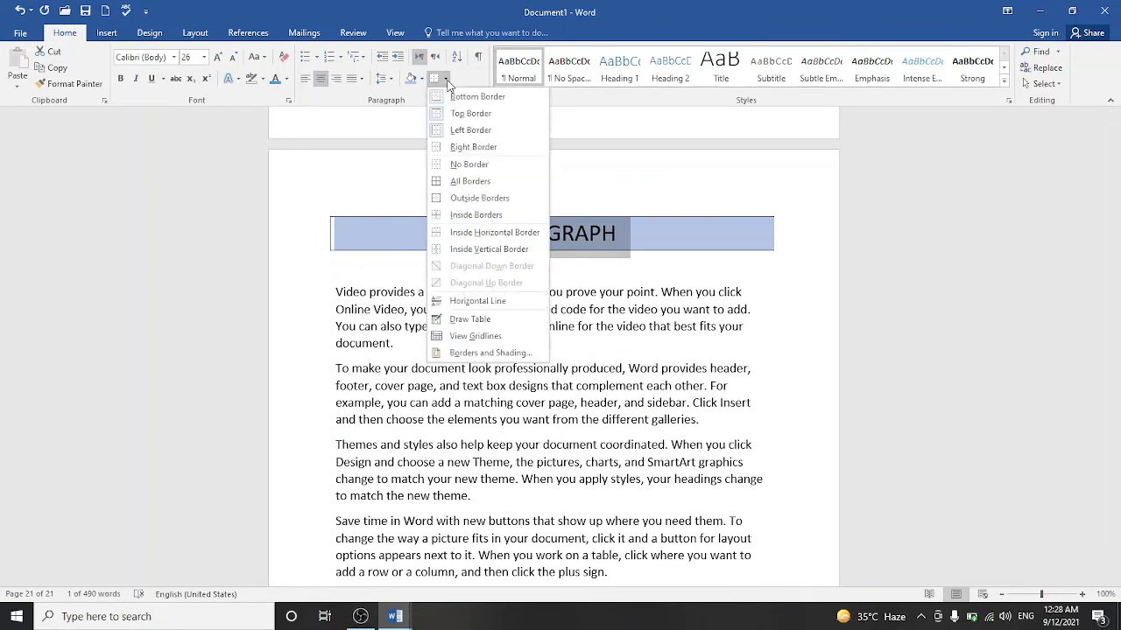
pyautogui.click(469, 146)
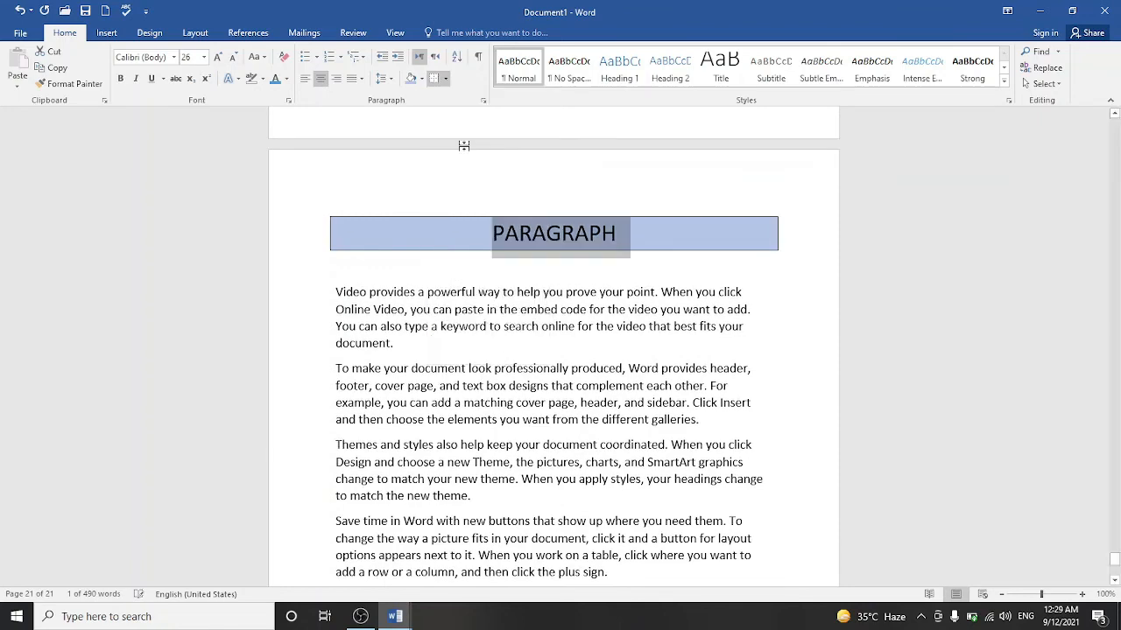
# Remove the PARAGRAPH heading's bottom, top, left and right borders one at a time.
pyautogui.click(446, 80)
pyautogui.click(446, 127)
pyautogui.click(442, 79)
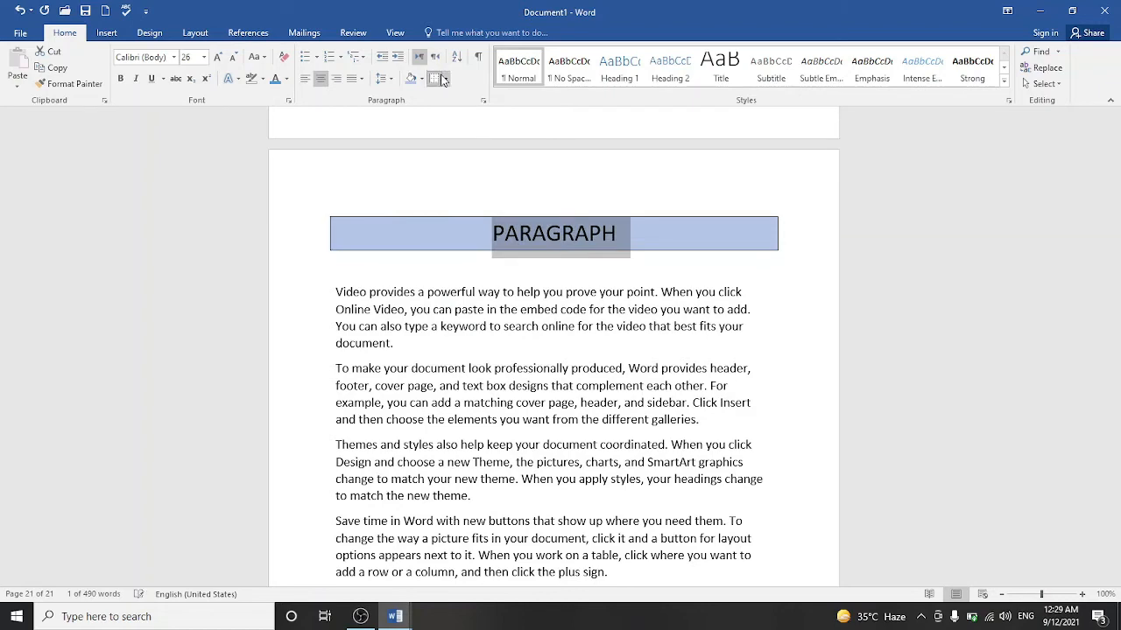
pyautogui.click(446, 80)
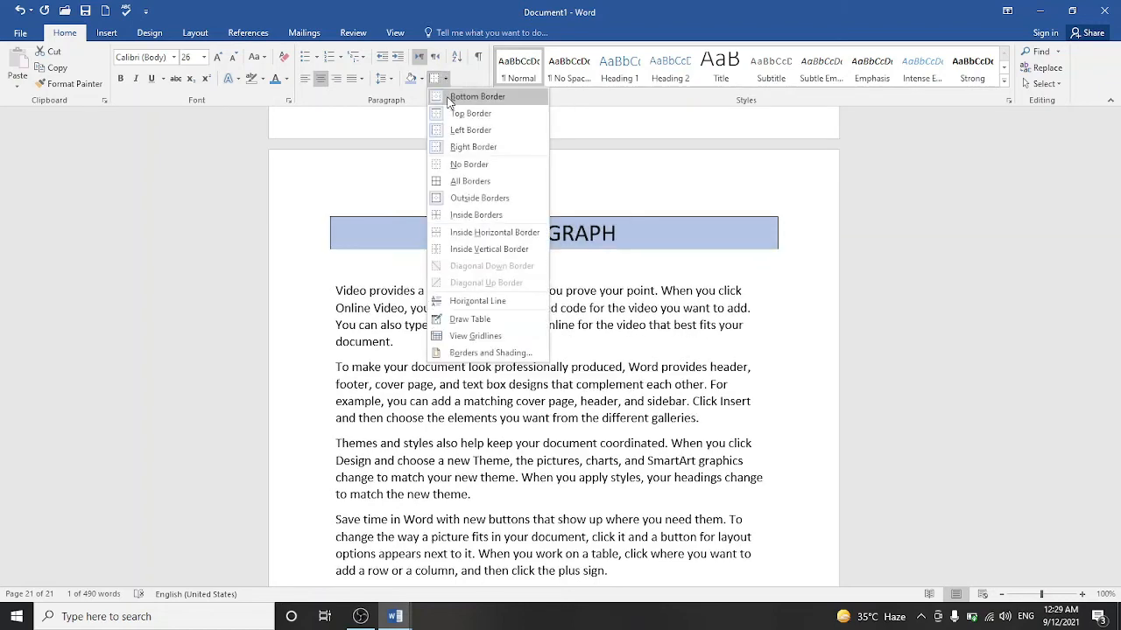
pyautogui.click(449, 97)
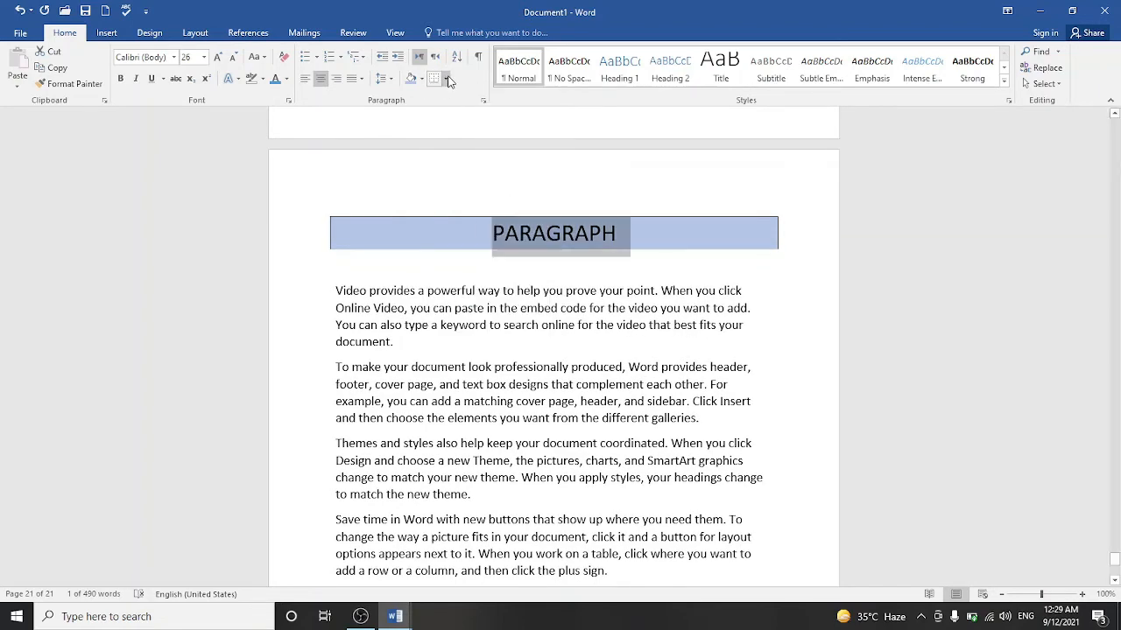
pyautogui.click(445, 80)
pyautogui.click(453, 112)
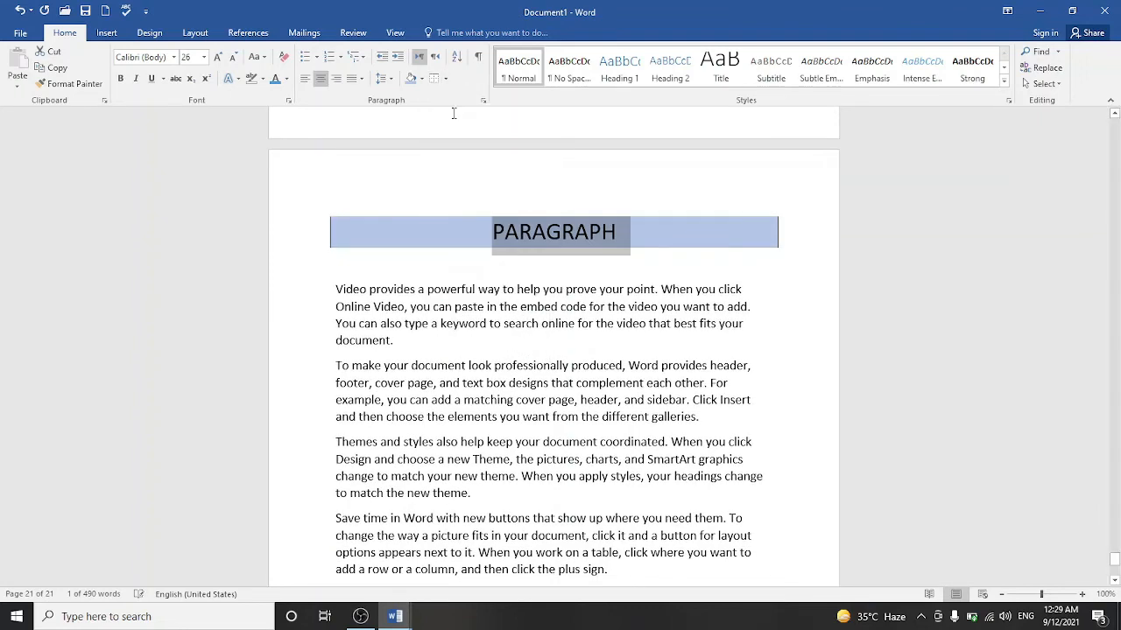
pyautogui.click(445, 80)
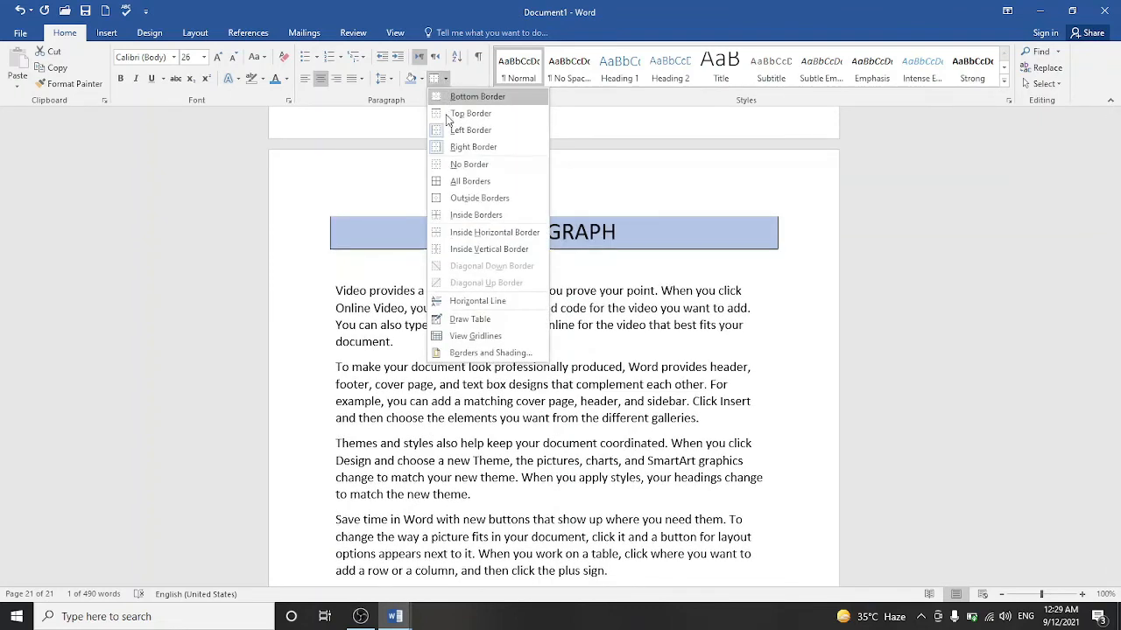
pyautogui.click(452, 131)
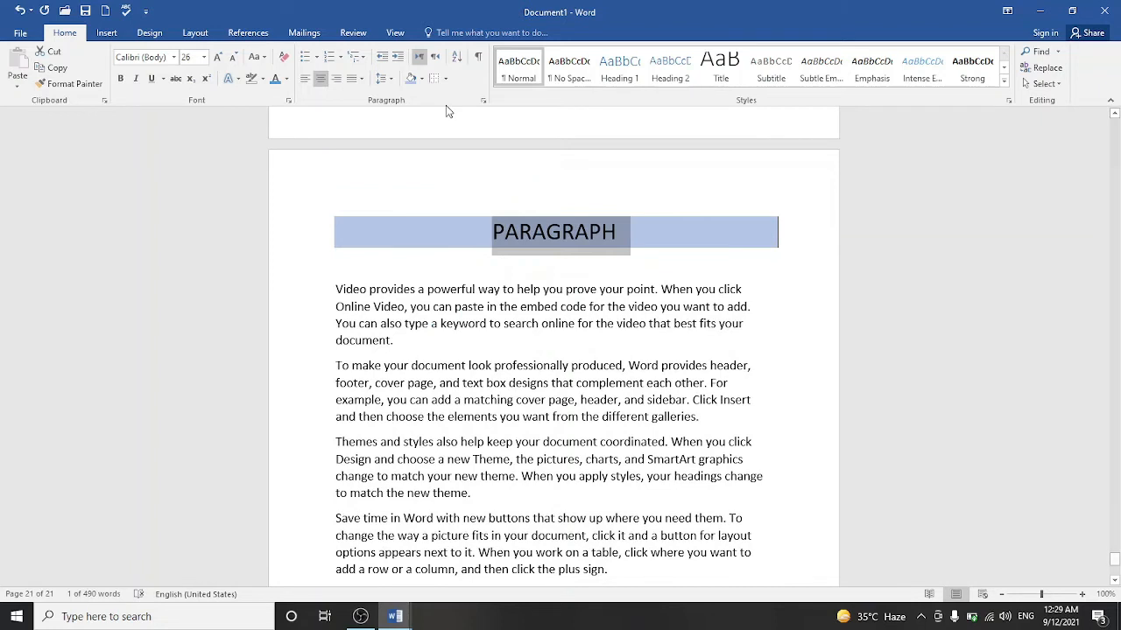
pyautogui.click(446, 79)
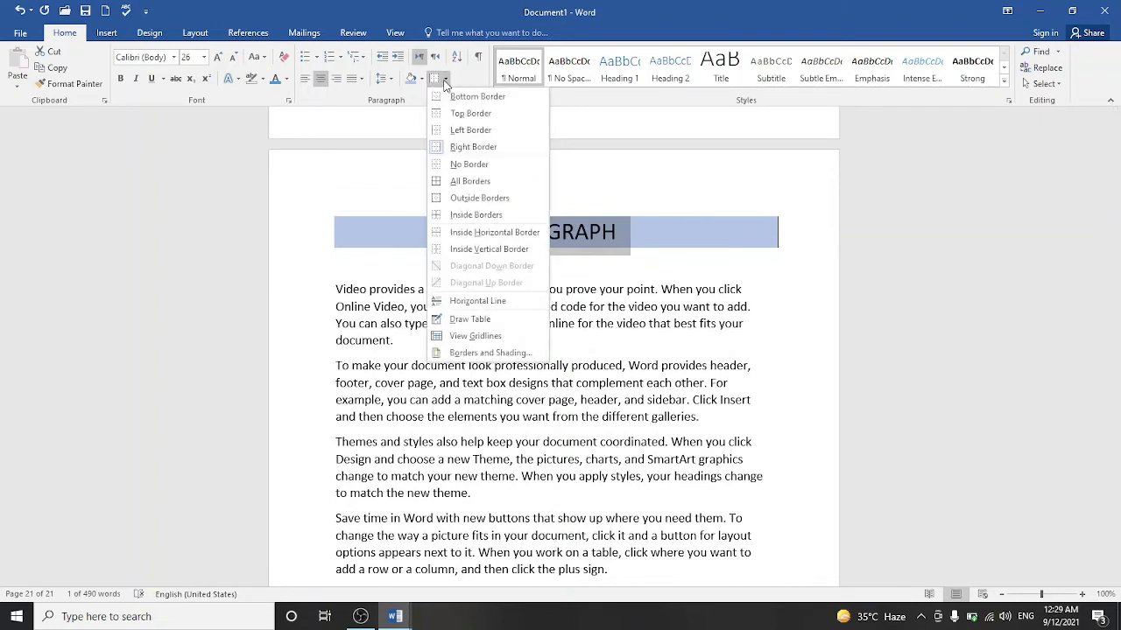
pyautogui.click(455, 147)
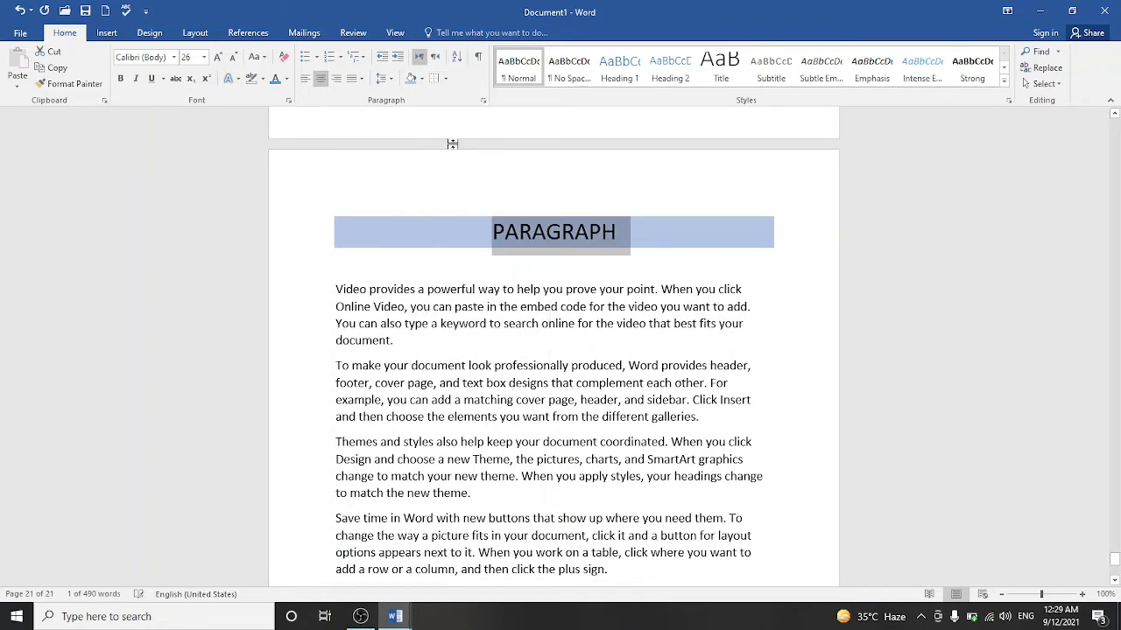
# Add only a bottom border to the PARAGRAPH heading and apply No Border to the blank line below it.
pyautogui.click(445, 78)
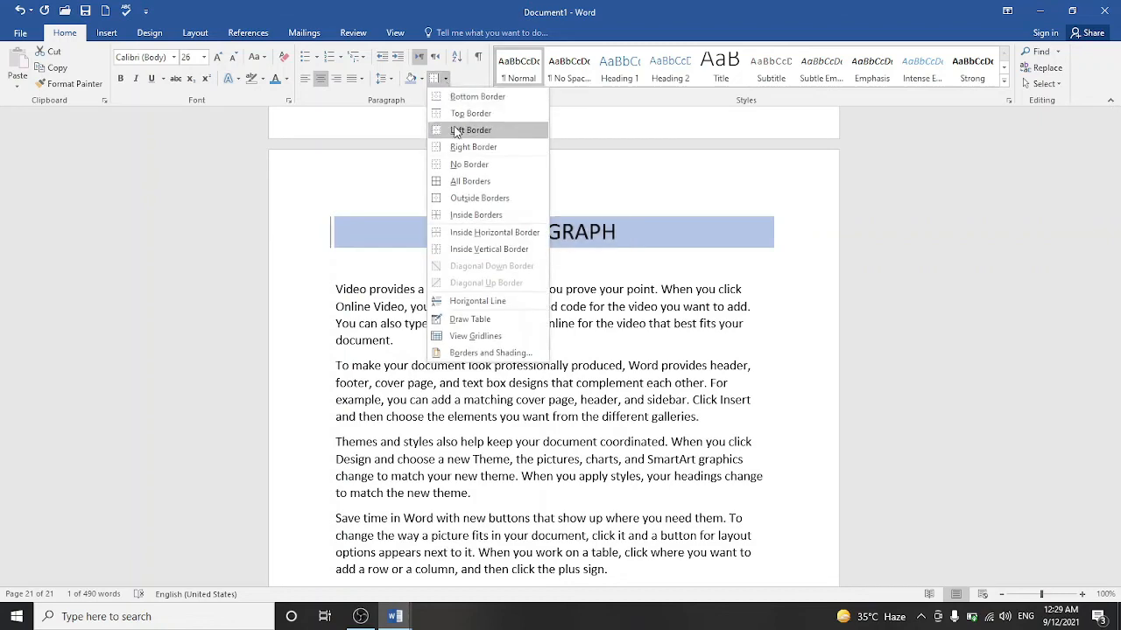
pyautogui.click(464, 96)
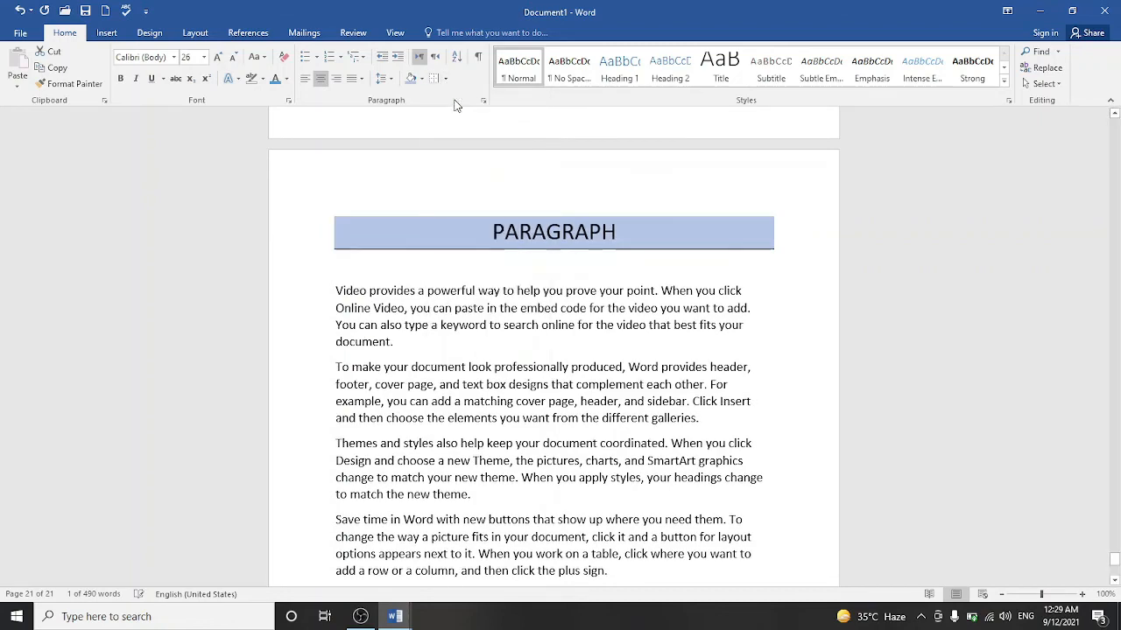
pyautogui.click(758, 278)
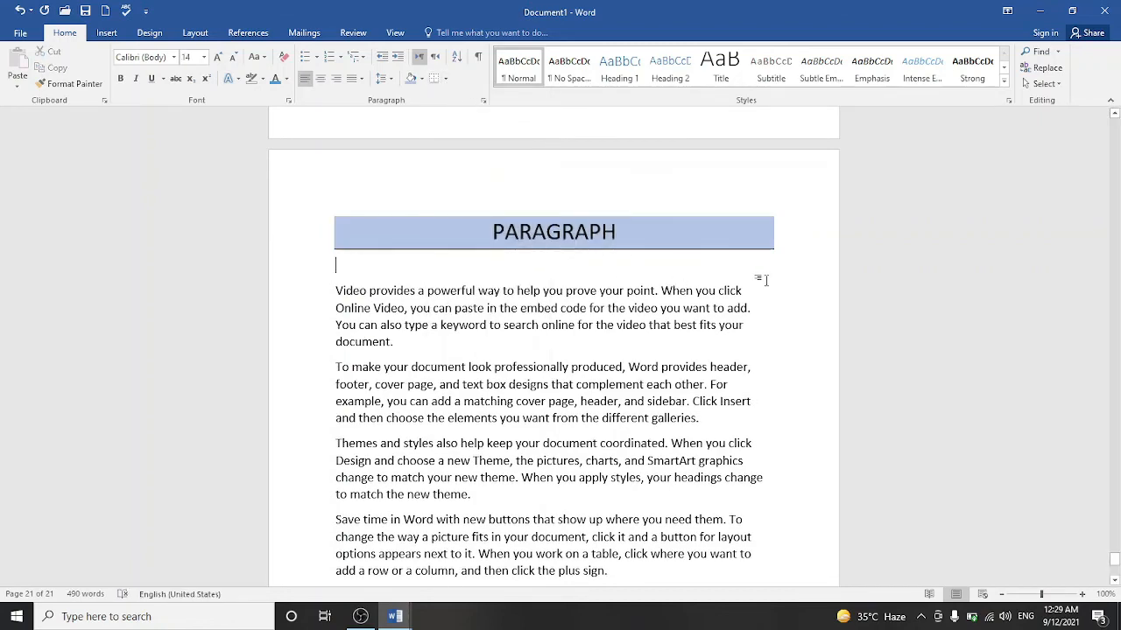
pyautogui.click(446, 79)
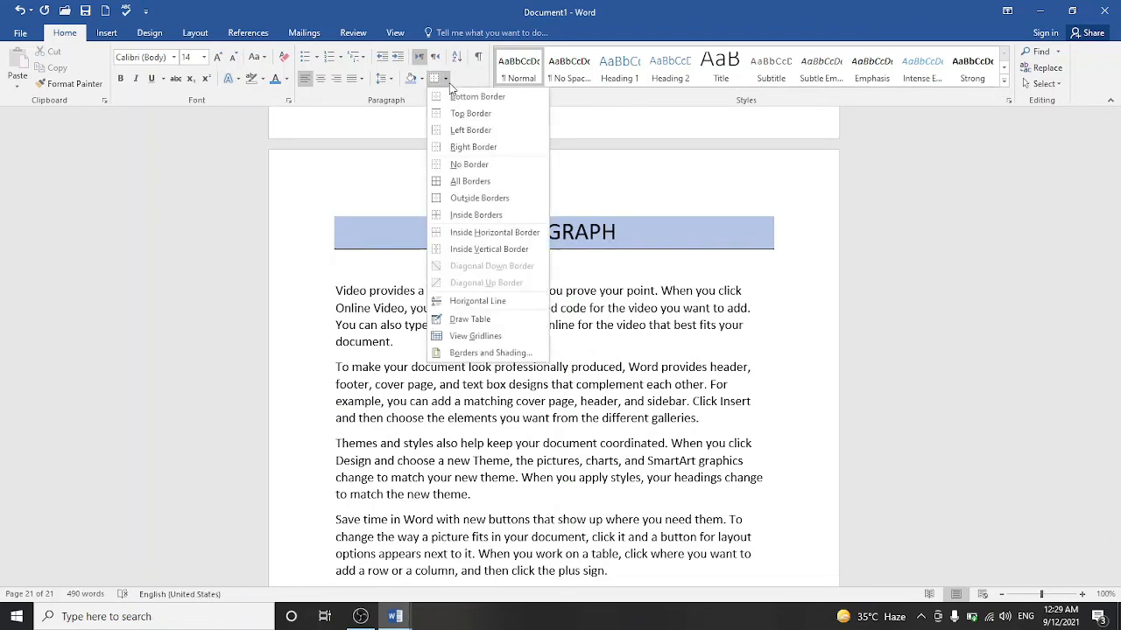
pyautogui.click(465, 167)
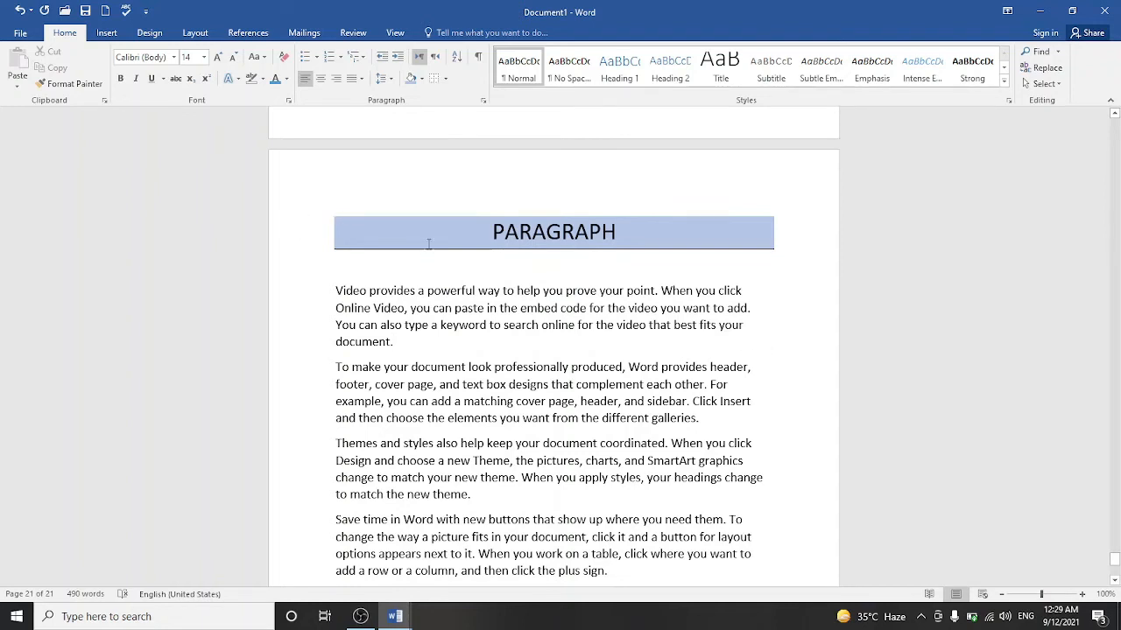
# Apply All Borders to the PARAGRAPH heading.
pyautogui.moveTo(429, 242); pyautogui.dragTo(660, 252)
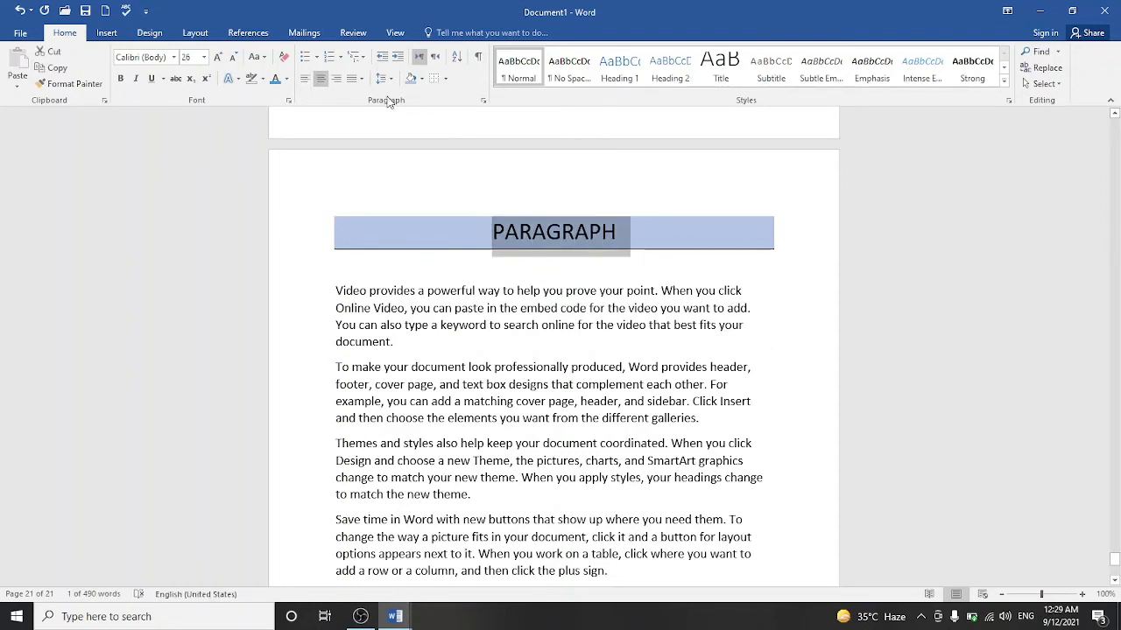
pyautogui.click(445, 79)
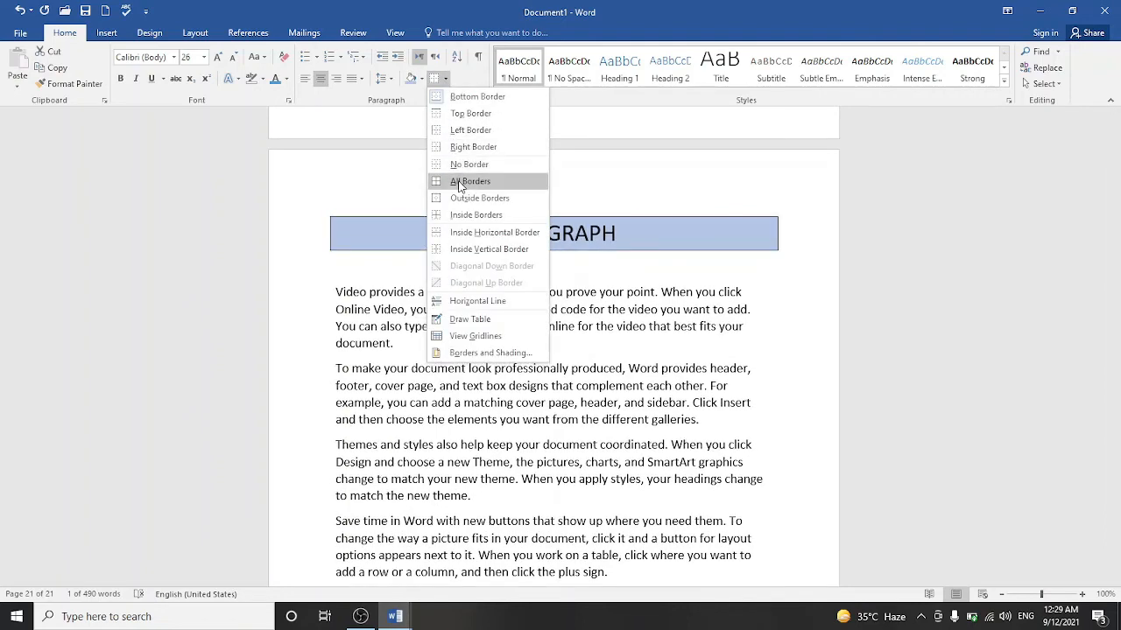
pyautogui.click(459, 181)
pyautogui.click(813, 320)
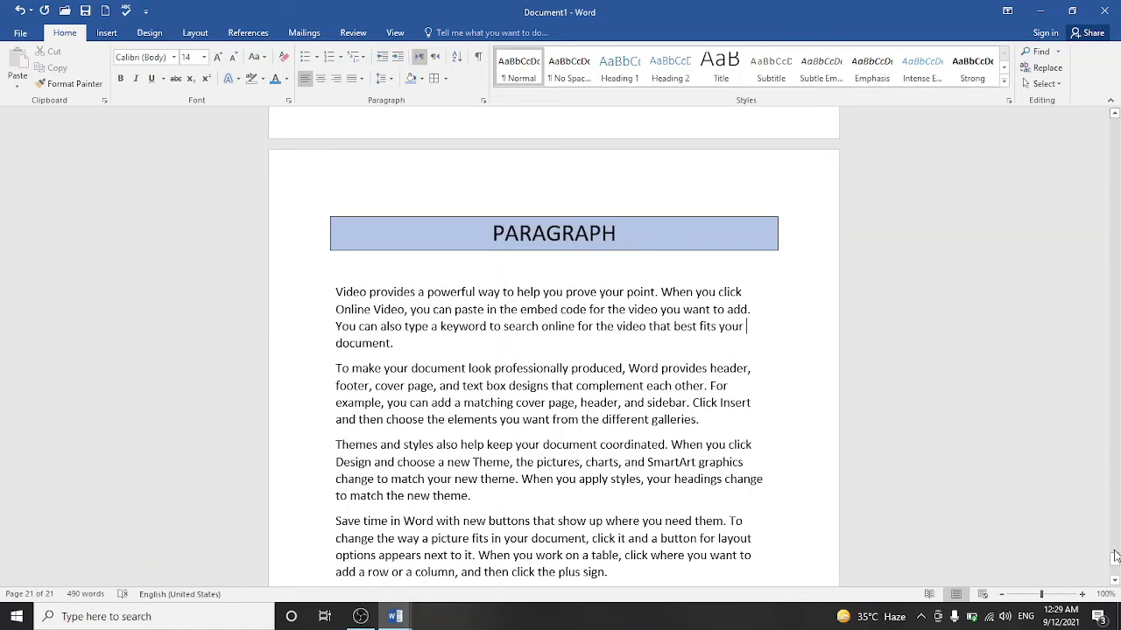
pyautogui.moveTo(1115, 560); pyautogui.dragTo(1115, 572)
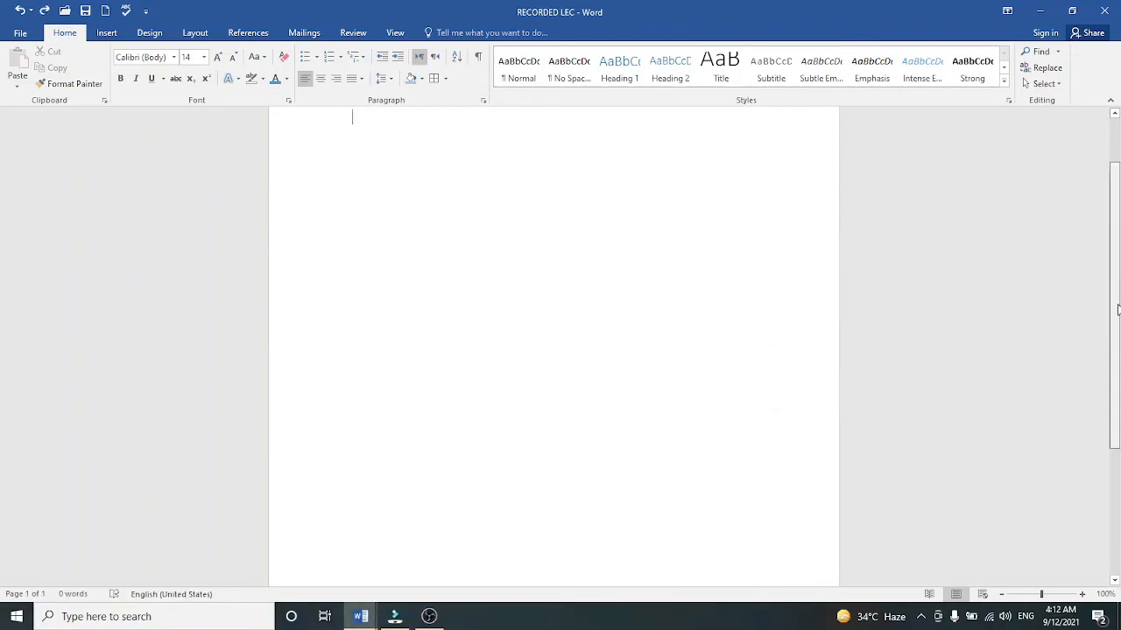
# Start a 1./a./i. multilevel list in the blank RECORDED LEC document with the first item "Who is the foundr of Pakistan?".
pyautogui.moveTo(1116, 316); pyautogui.dragTo(1116, 291)
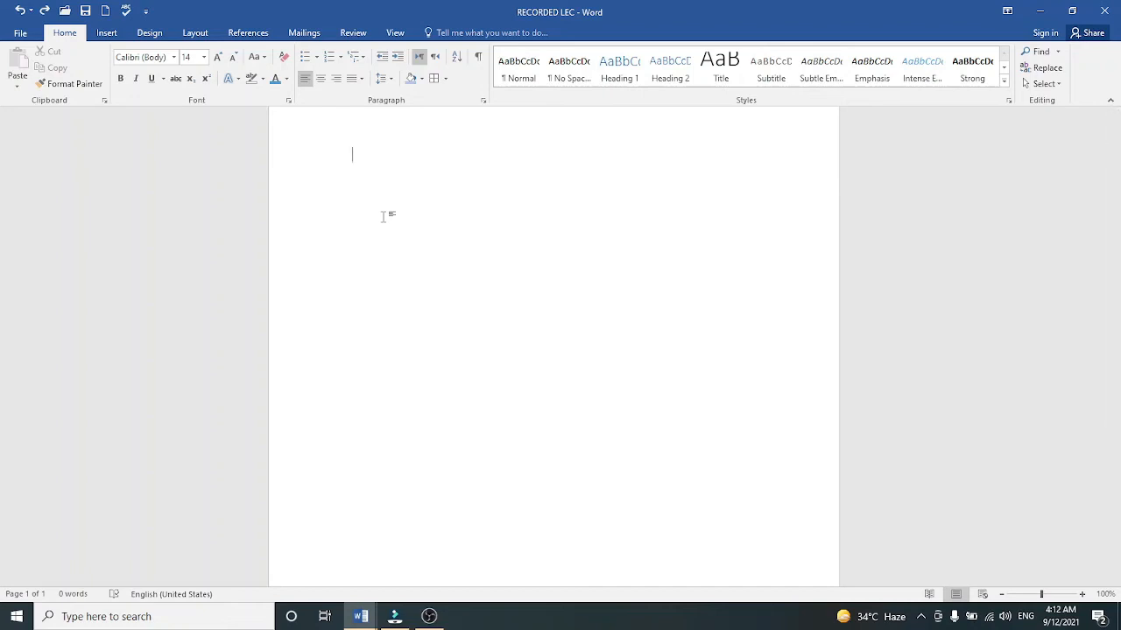
pyautogui.click(365, 59)
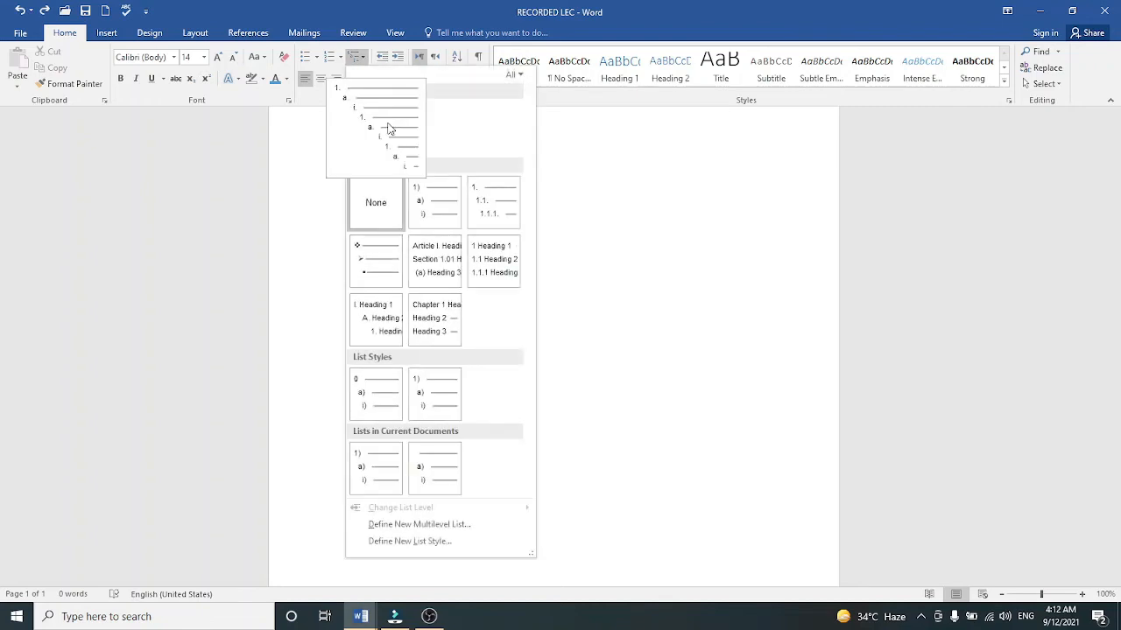
pyautogui.click(389, 129)
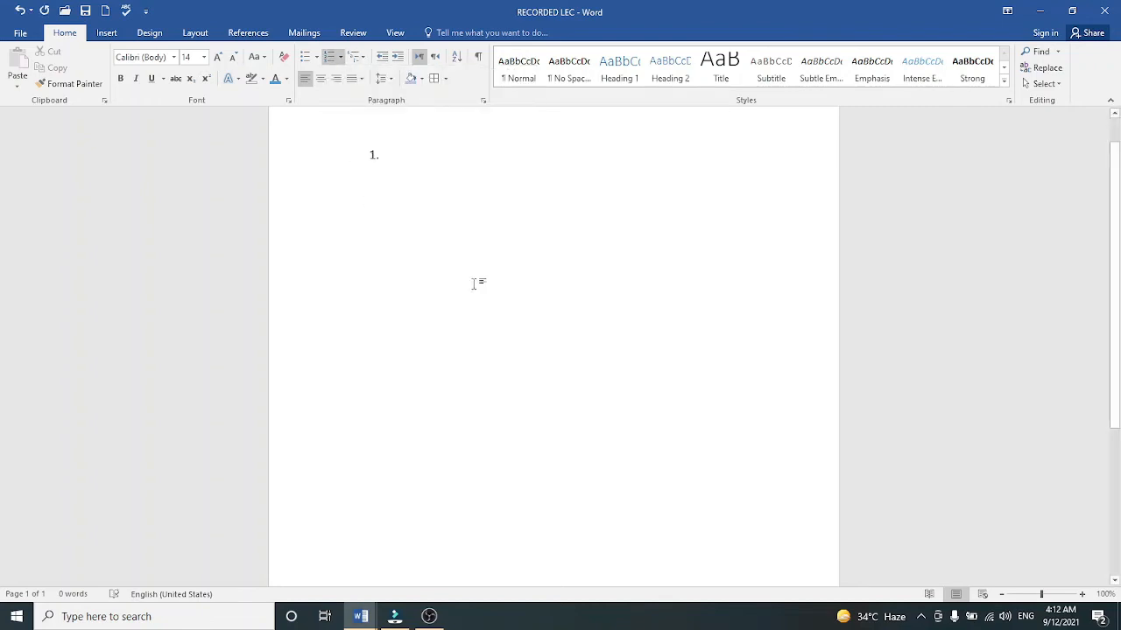
pyautogui.write('W')
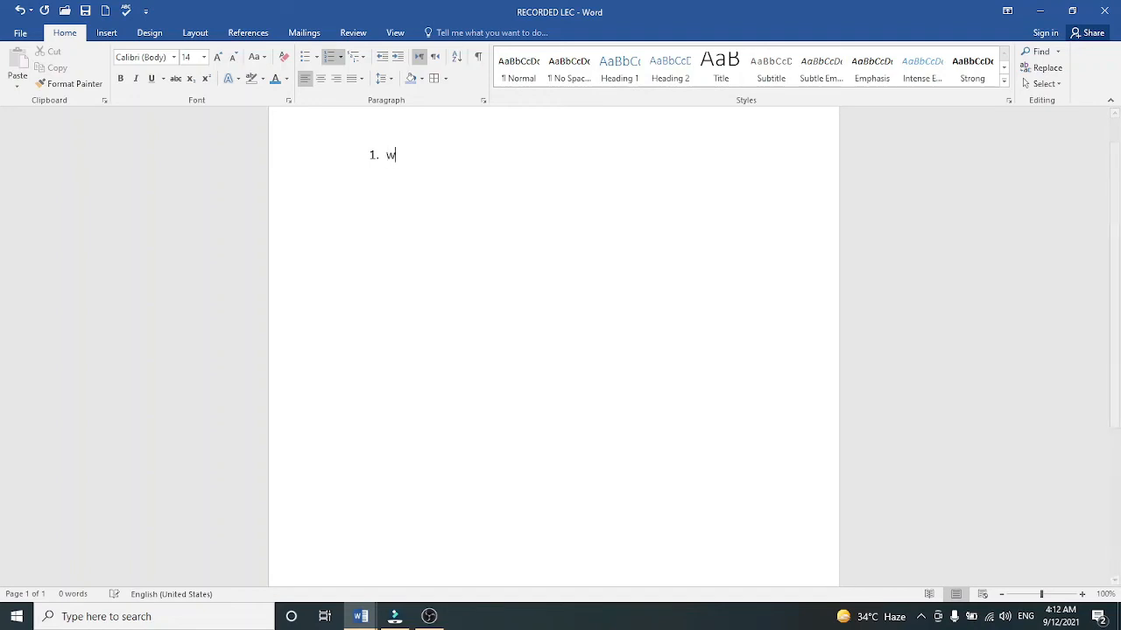
pyautogui.write('ho is th')
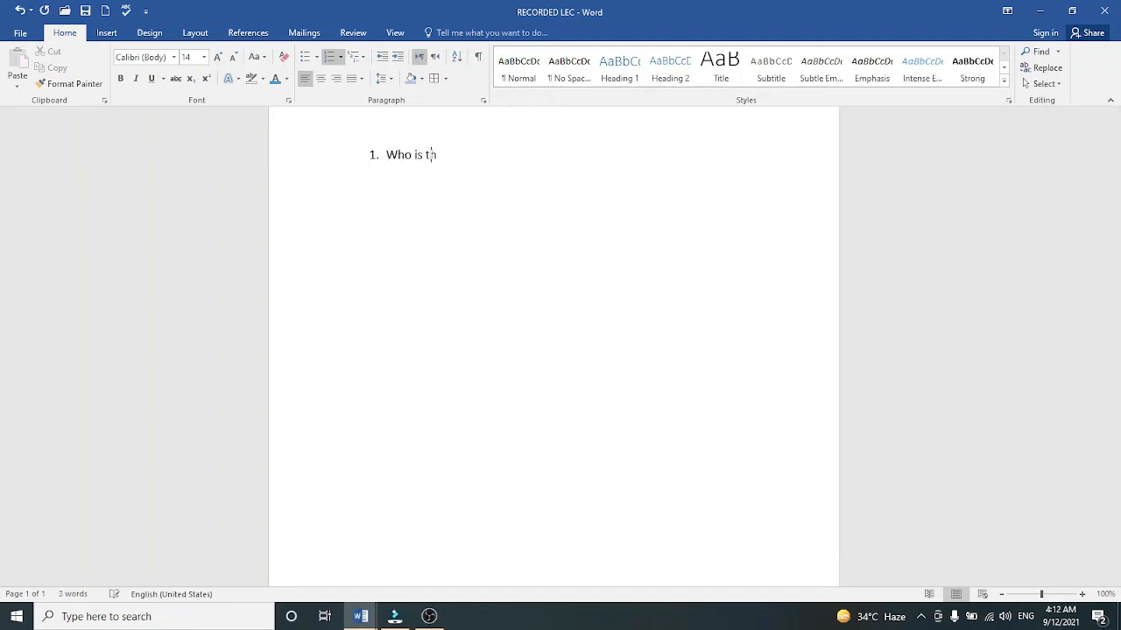
pyautogui.write('e foundr of pakis')
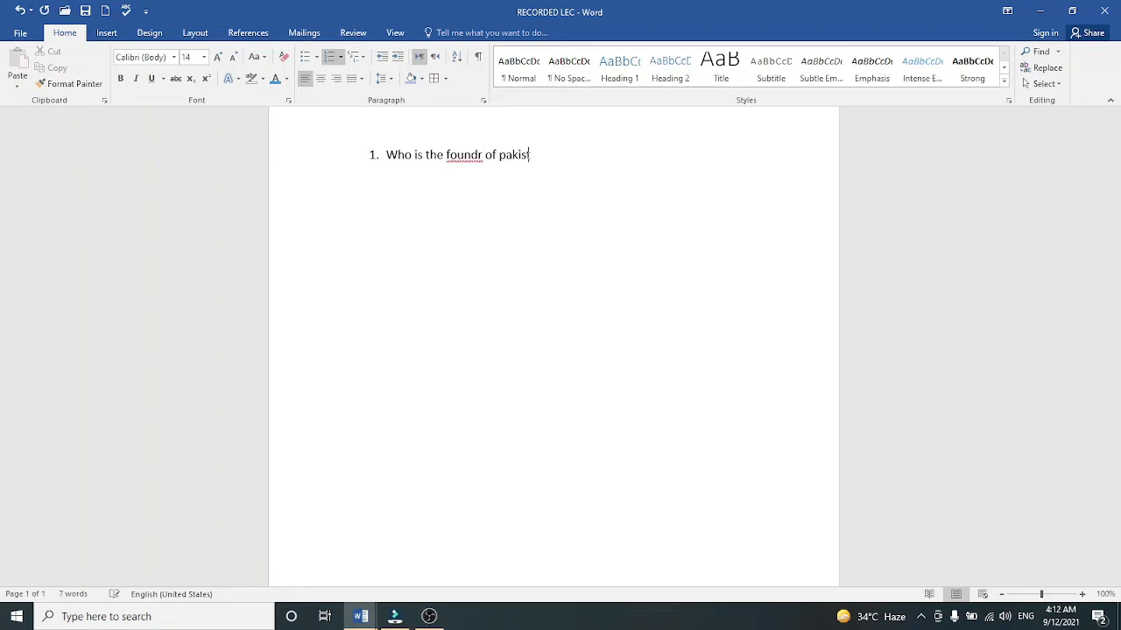
pyautogui.write('tan?')
pyautogui.press('Return')
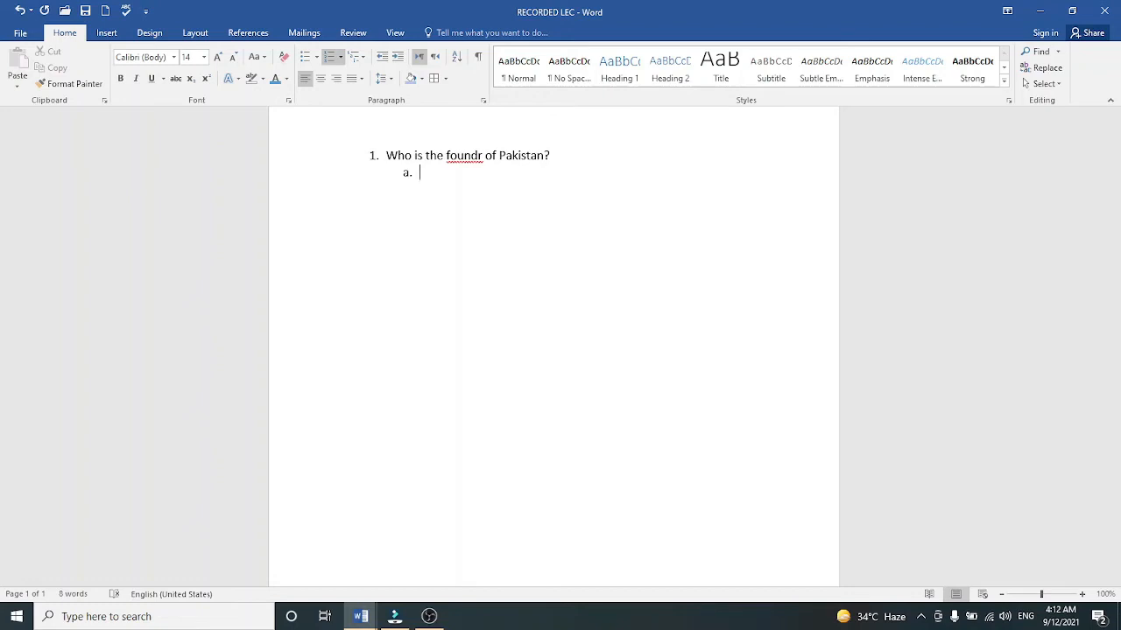
# Enter the second-level answer options Allama Iqbal, Gandhi and Quaid e azam under the first question.
pyautogui.write('allama iq')
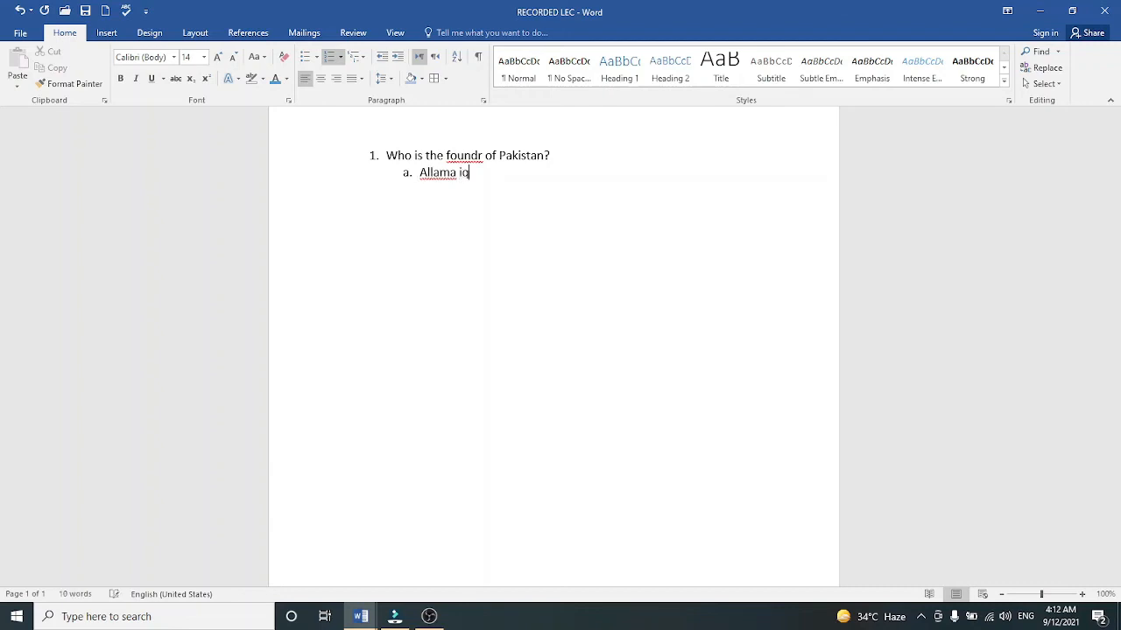
pyautogui.write('bal')
pyautogui.press('Return')
pyautogui.write('gandhi')
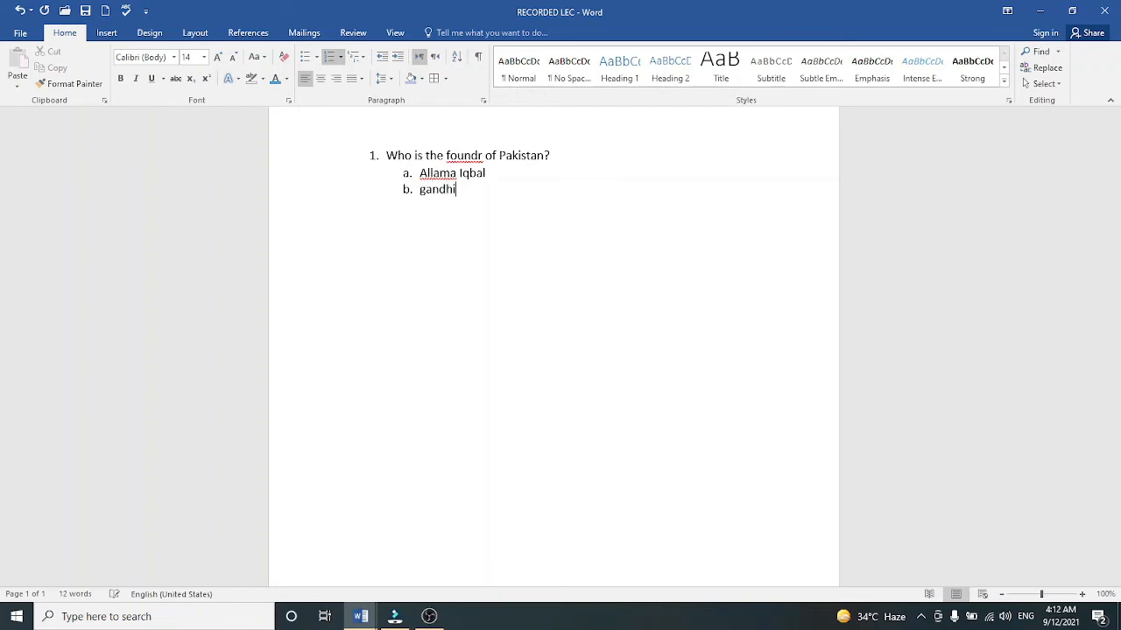
pyautogui.press('Return')
pyautogui.write('quaid e azam')
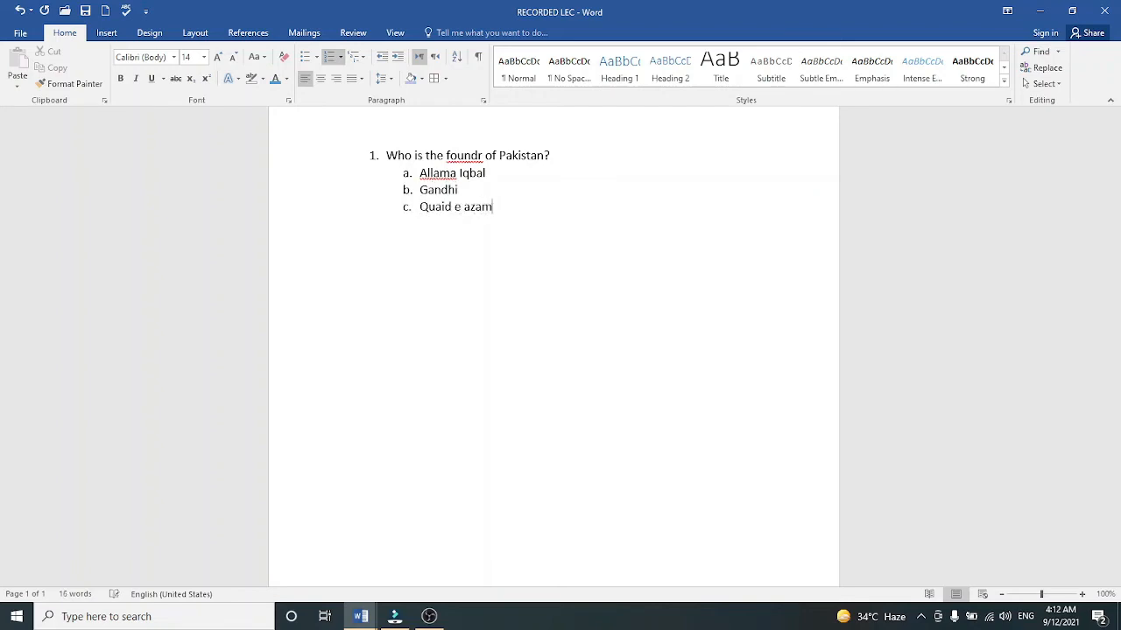
# Promote the new line after the answer options to the top list level and enter Question 2.
pyautogui.press('Return')
pyautogui.hotkey('shift', 'Tab')
pyautogui.write('question 2')
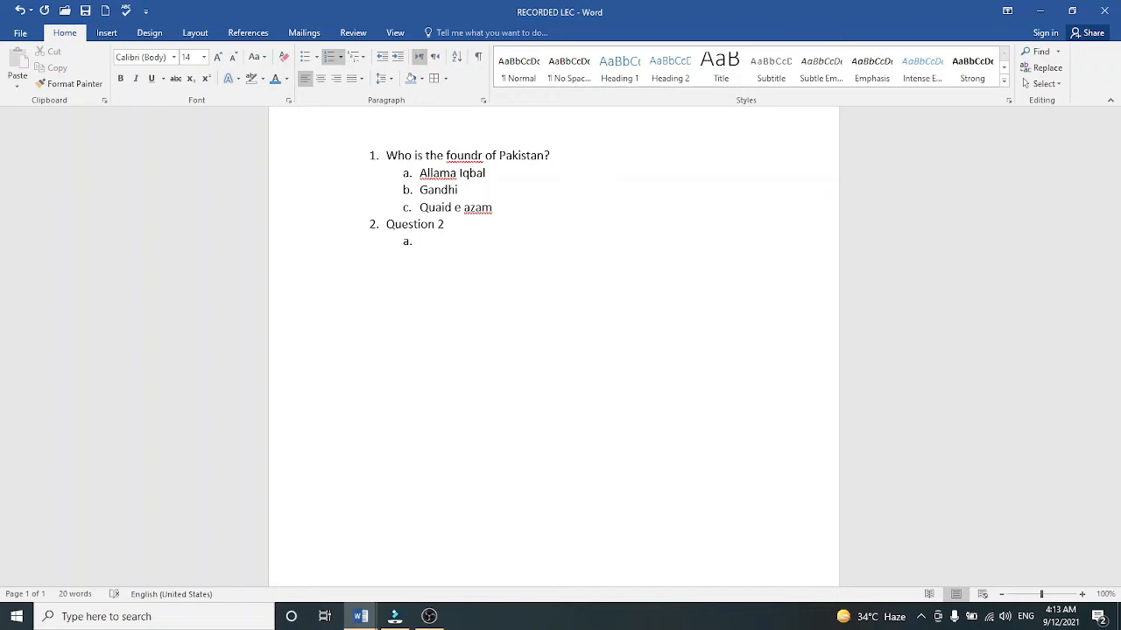
# Add the sub-items Gjdfd, Vgdfgvd and Dfgv under Question 2 and return the following line to the top list level.
pyautogui.write('jdfd')
pyautogui.press('Return')
pyautogui.write('vgdfgvd')
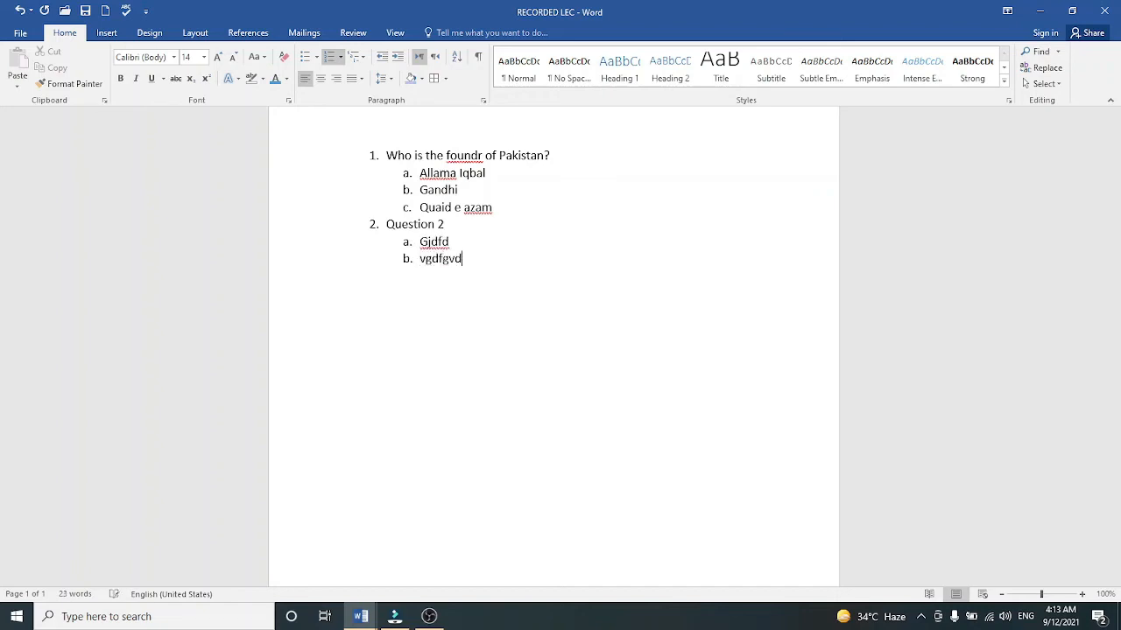
pyautogui.press('Return')
pyautogui.write('dfgv')
pyautogui.press('Return')
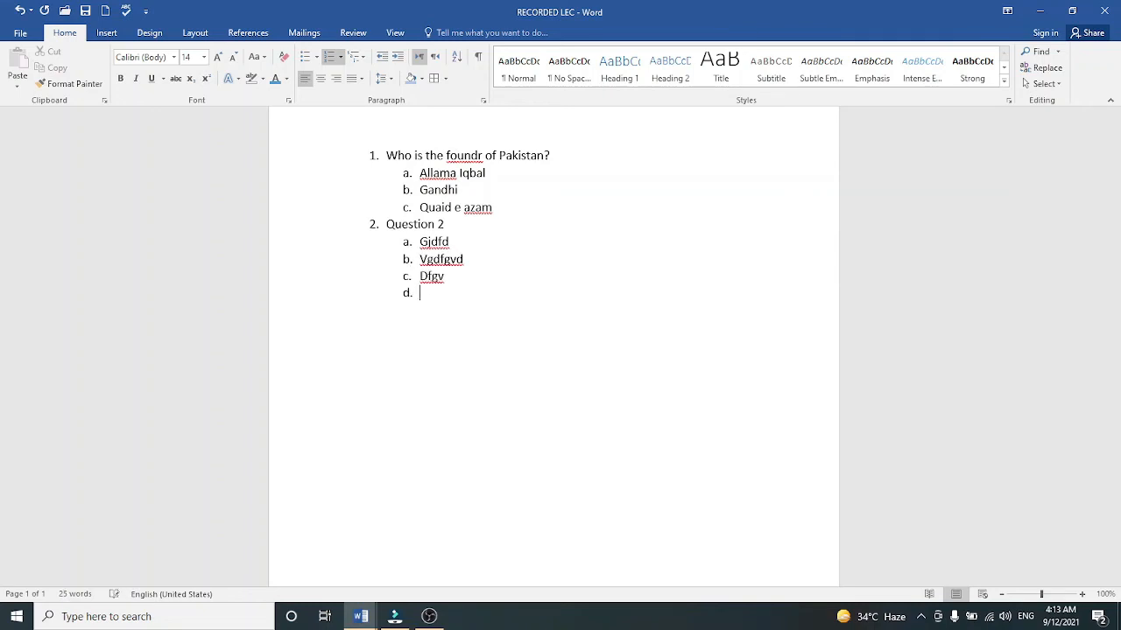
pyautogui.press('Return')
# Switch to the lecture 01 document and apply arrowhead bullets to the list lines from hOW TO EXPORT FILE? through CREATE OR DESIGN TABLE.
pyautogui.moveTo(374, 621)
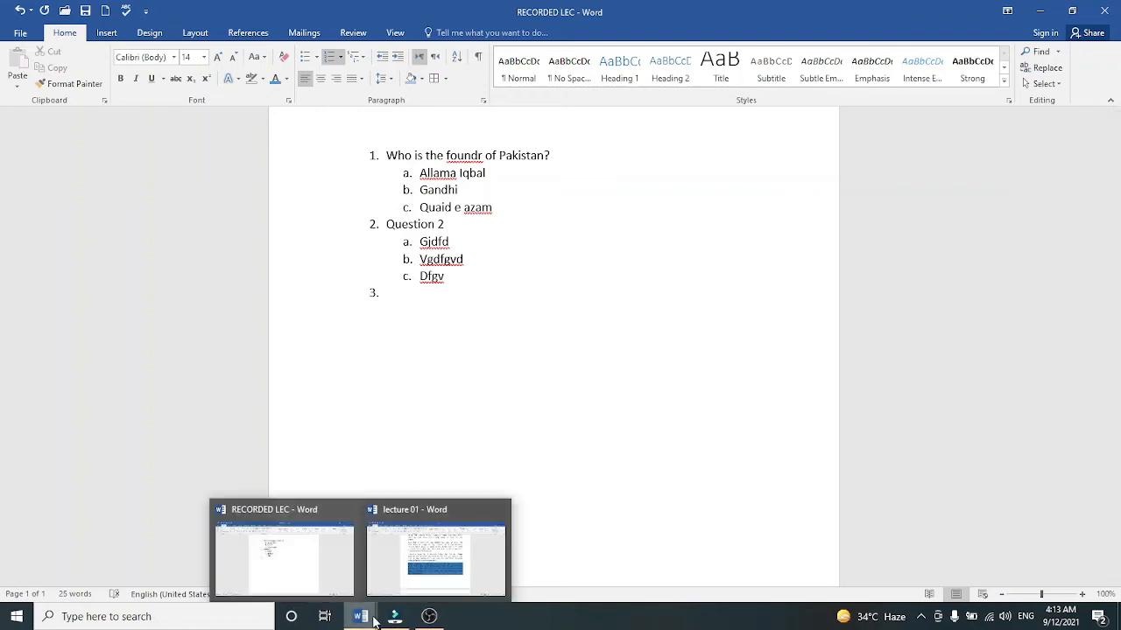
pyautogui.click(429, 569)
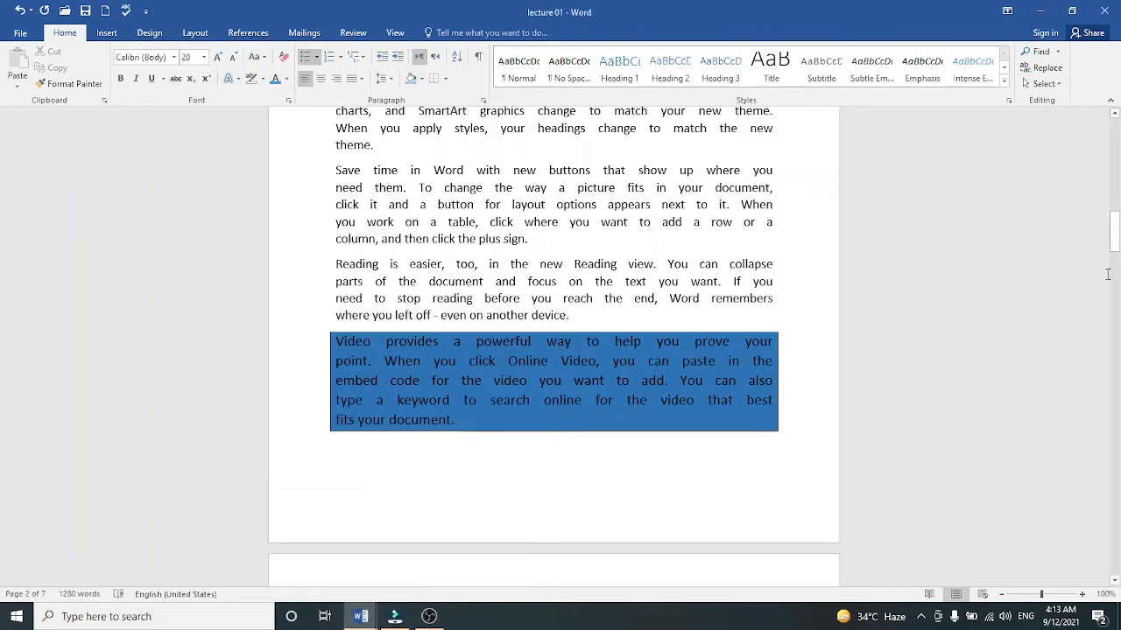
pyautogui.moveTo(1112, 234); pyautogui.dragTo(1113, 179)
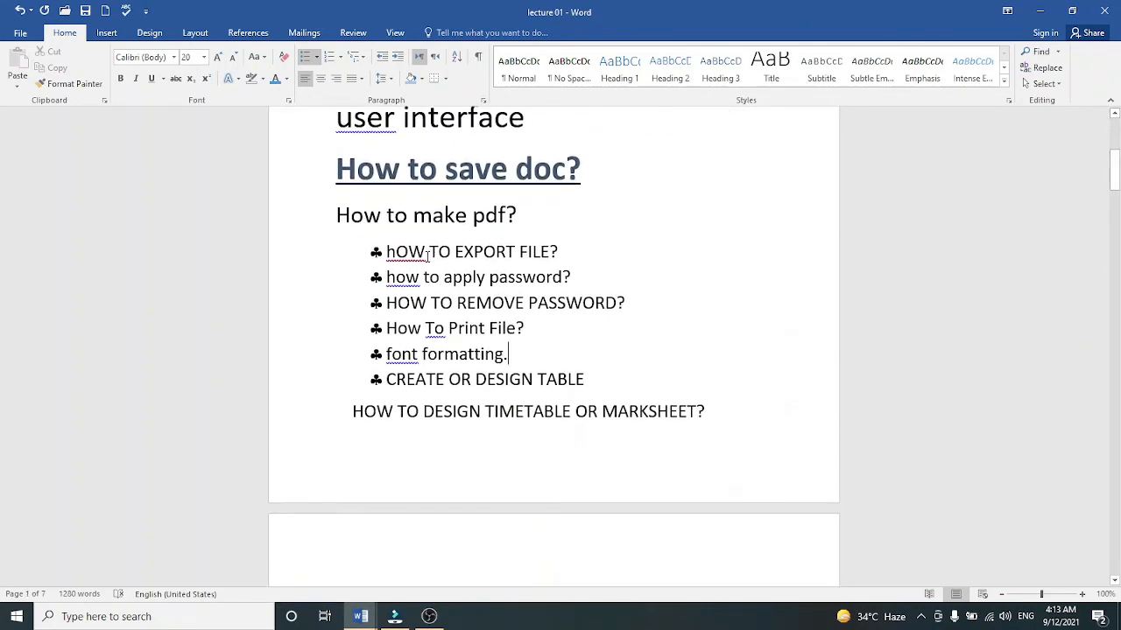
pyautogui.moveTo(386, 246); pyautogui.dragTo(604, 382)
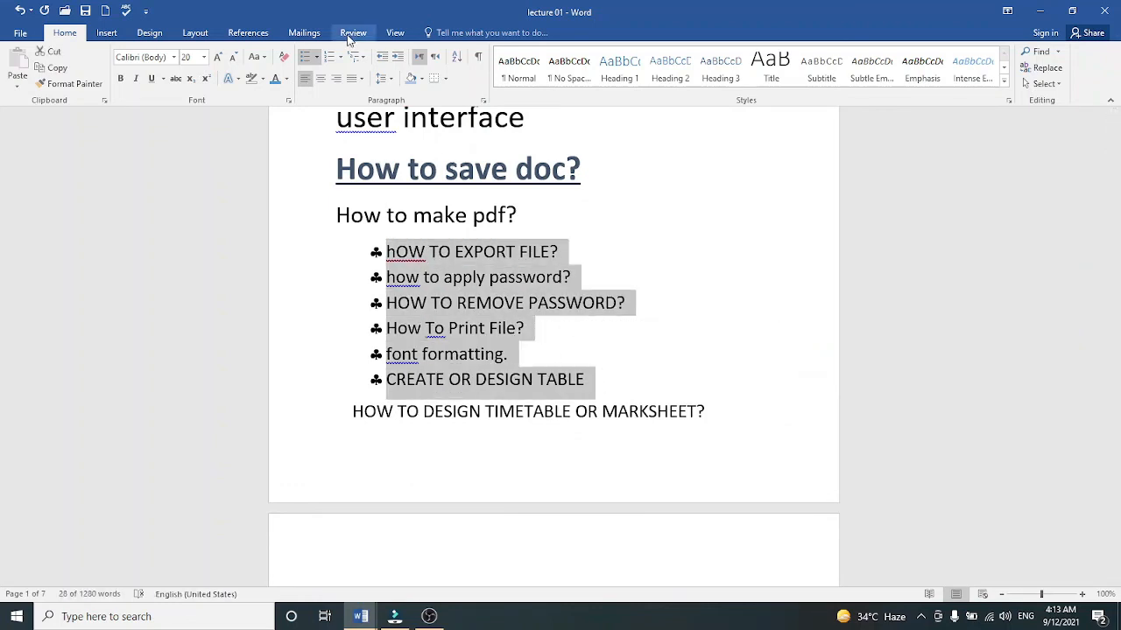
pyautogui.click(319, 58)
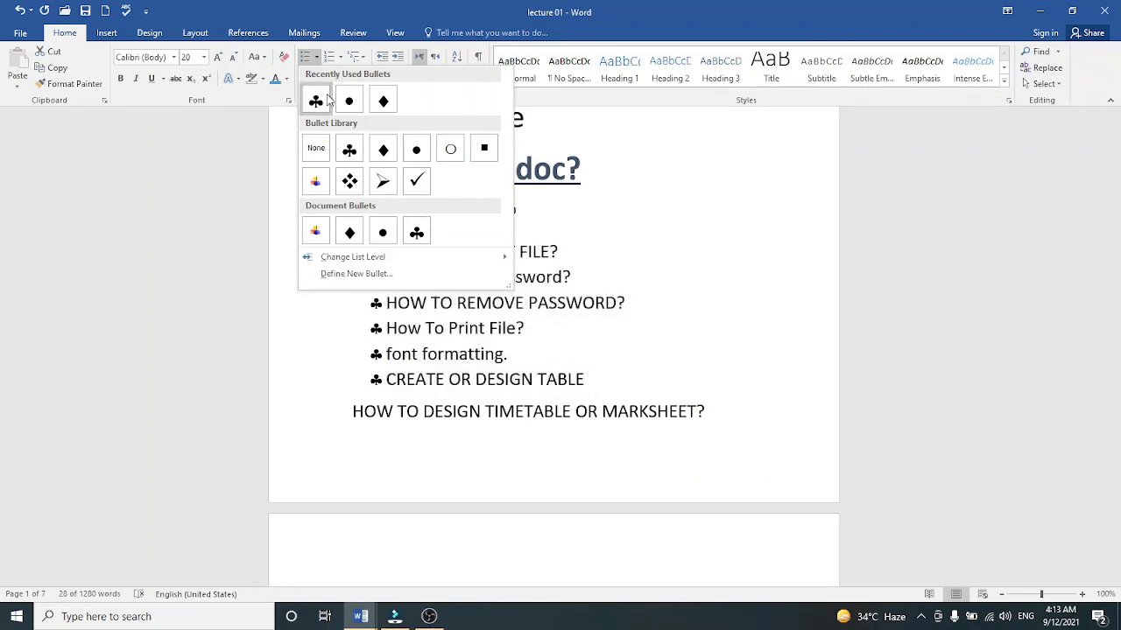
pyautogui.press('Escape')
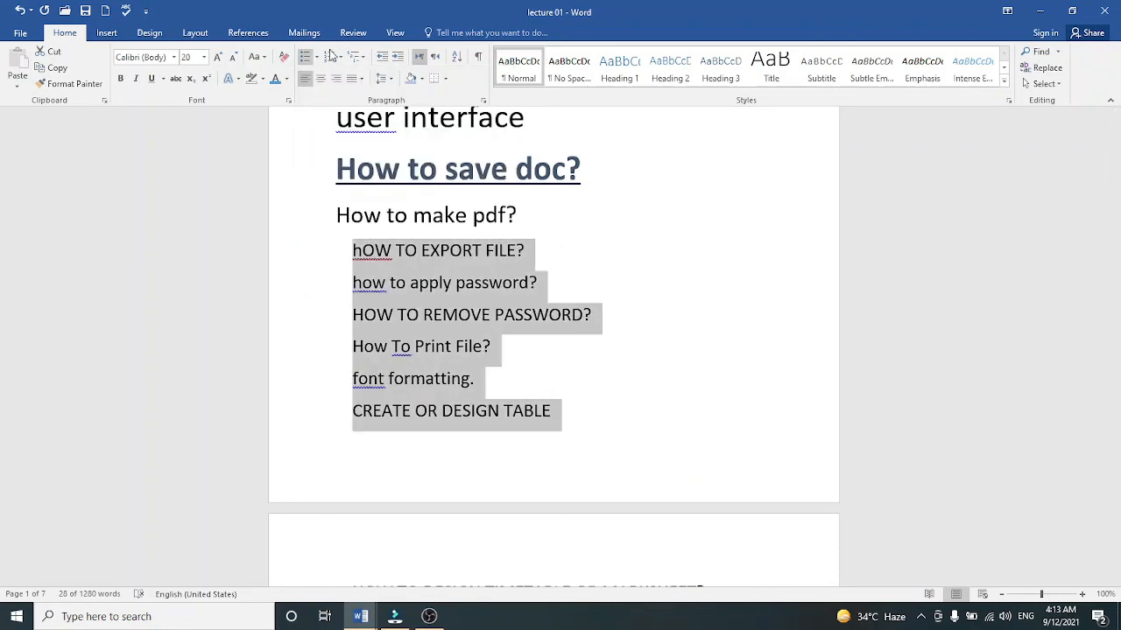
pyautogui.click(319, 57)
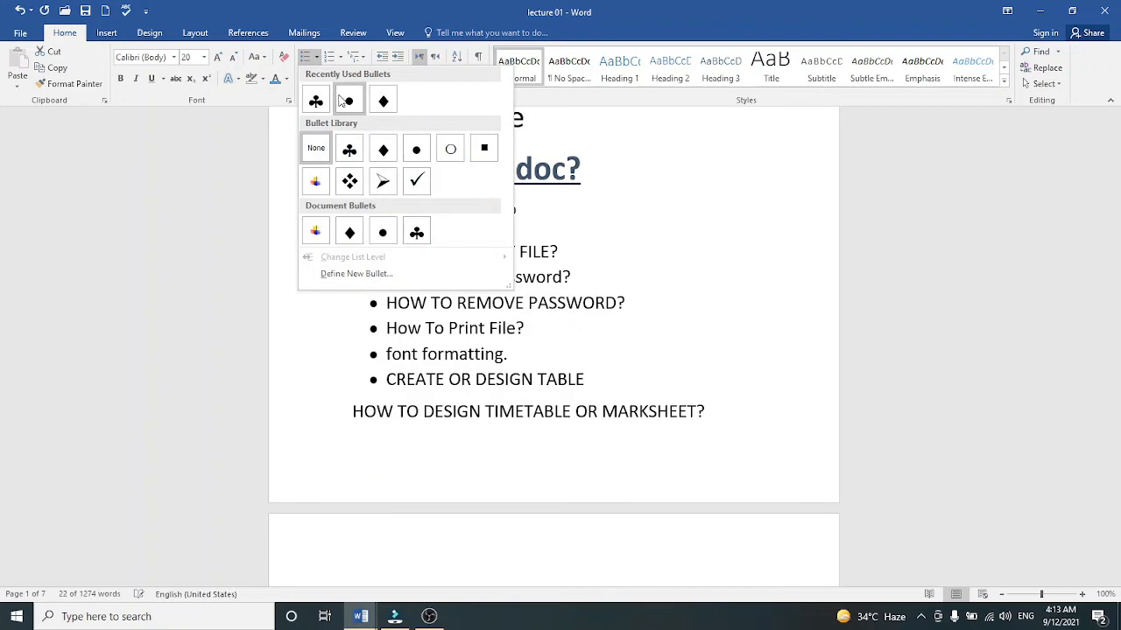
pyautogui.click(385, 181)
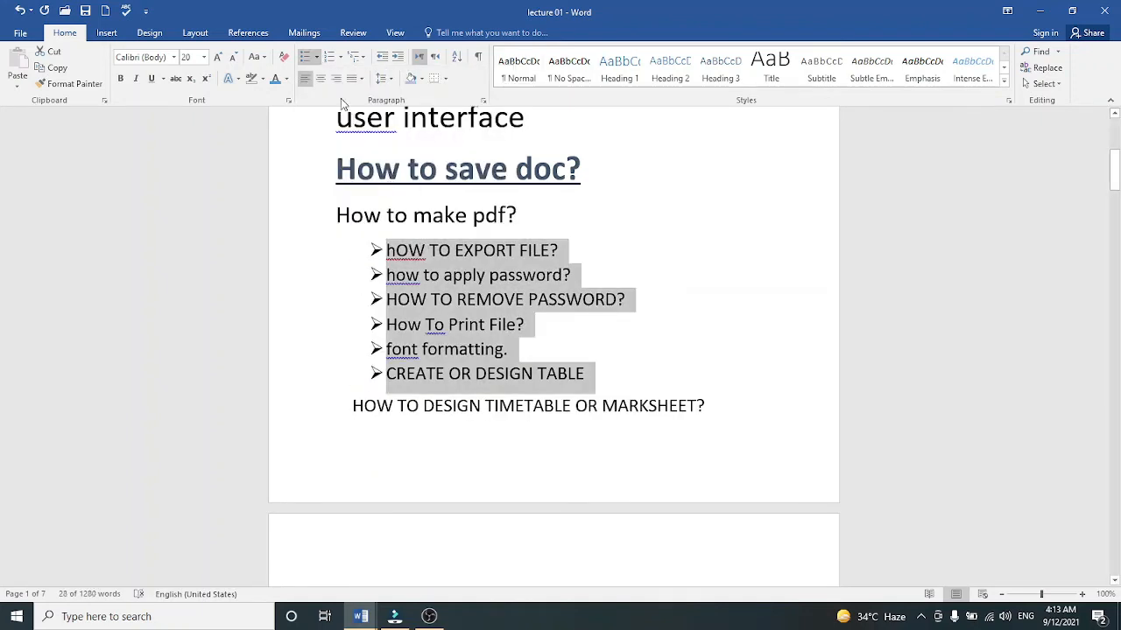
# Define a new bullet from Wingdings symbol 196, the bent arrow, and apply it to the selected list lines.
pyautogui.click(316, 56)
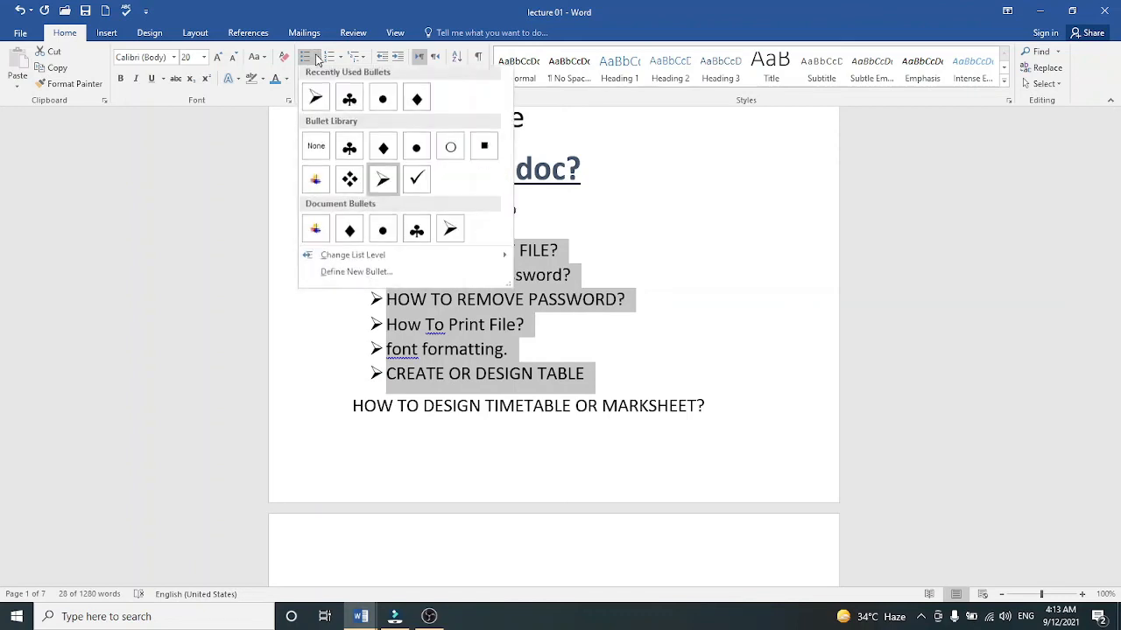
pyautogui.click(336, 274)
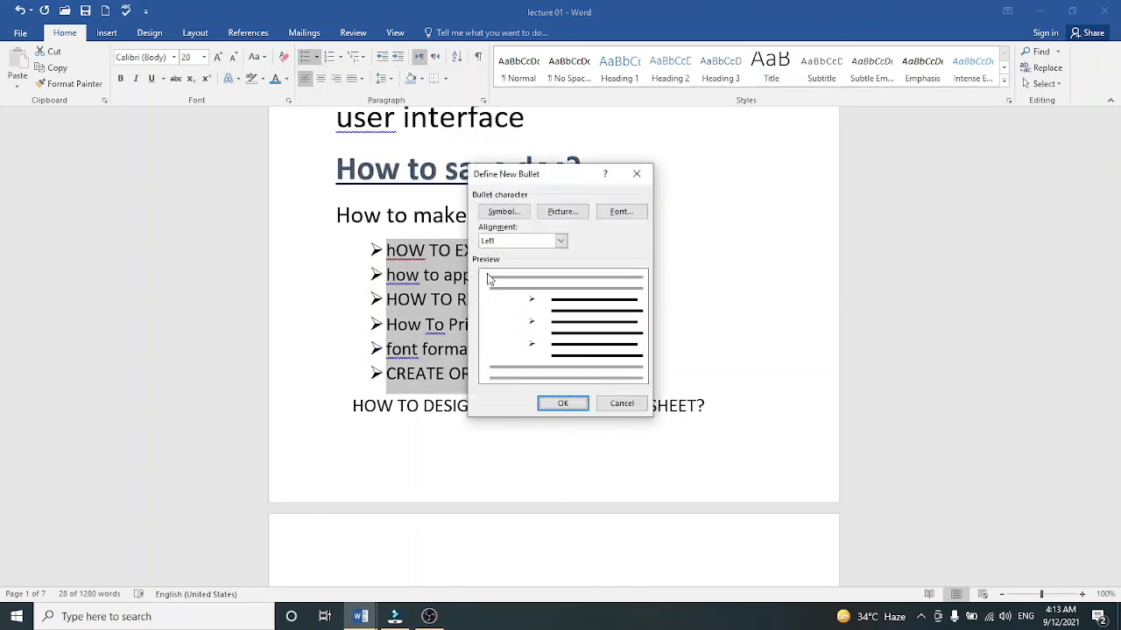
pyautogui.click(515, 216)
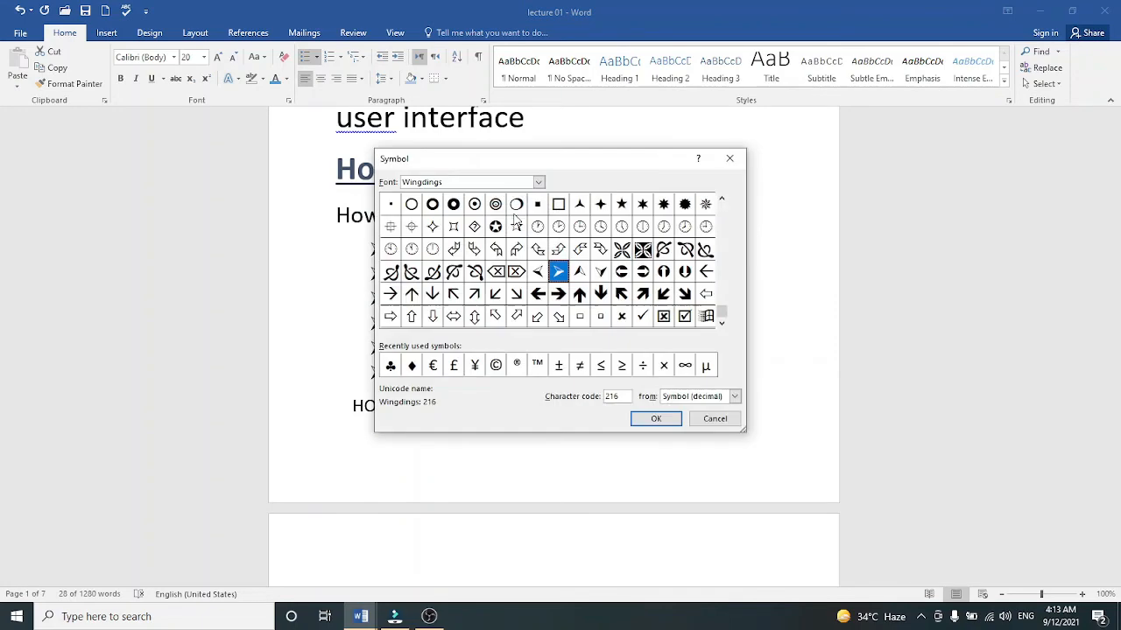
pyautogui.click(473, 250)
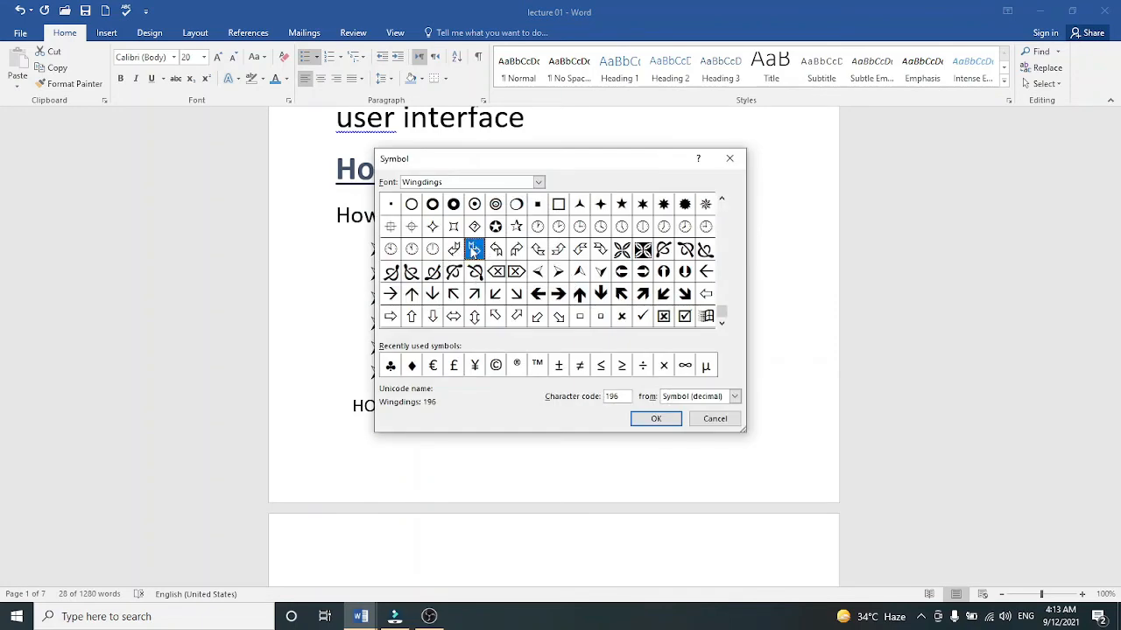
pyautogui.click(652, 420)
pyautogui.click(563, 403)
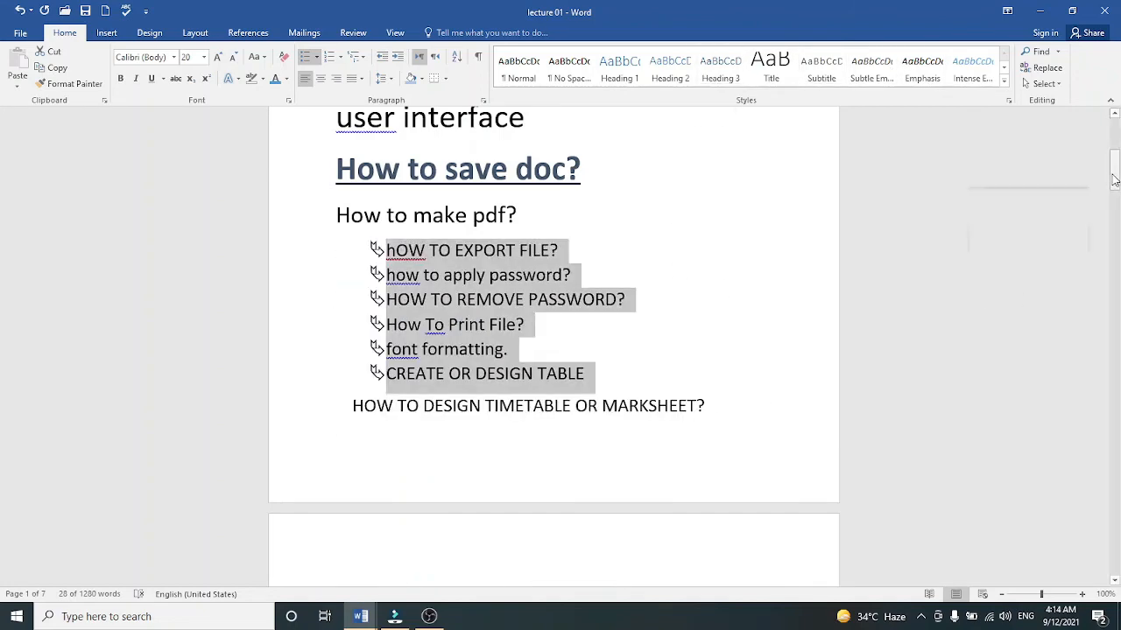
# Switch back to the RECORDED LEC document and delete the whole multilevel question list, including its numbering.
pyautogui.scroll(-5, 468, 385)
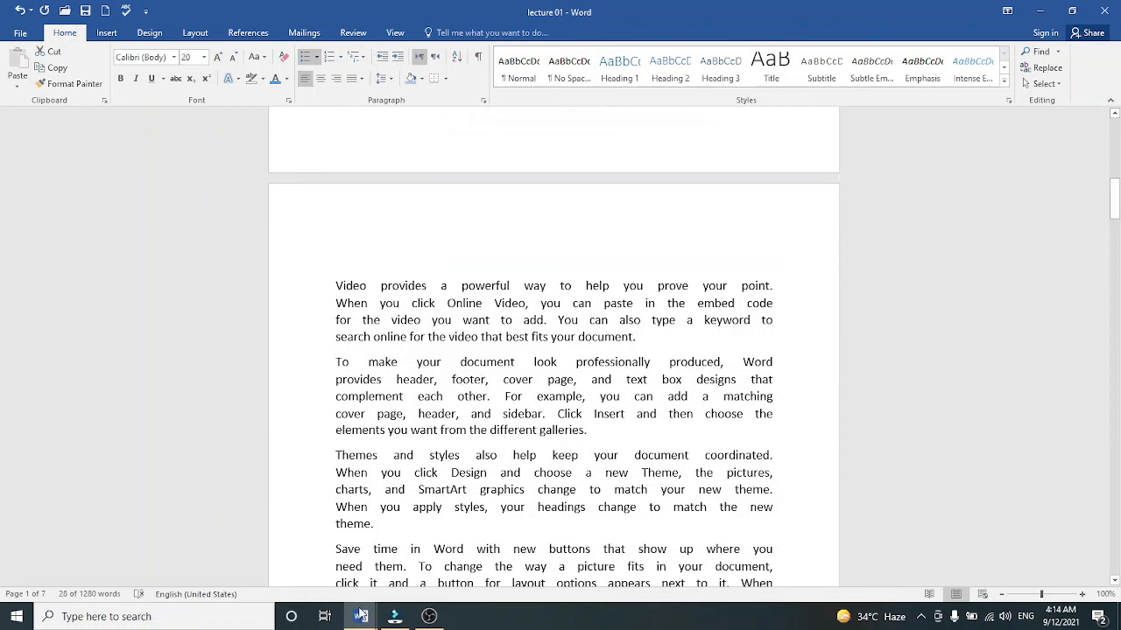
pyautogui.moveTo(361, 618)
pyautogui.click(298, 578)
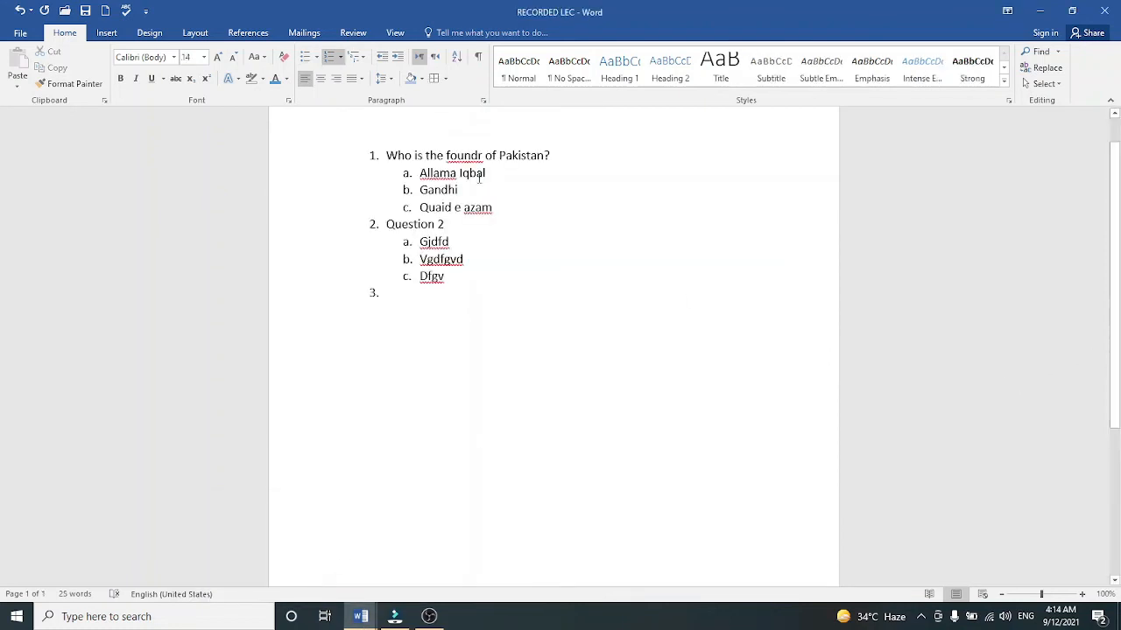
pyautogui.moveTo(364, 155); pyautogui.dragTo(481, 300)
pyautogui.press('BackSpace')
pyautogui.press('BackSpace')
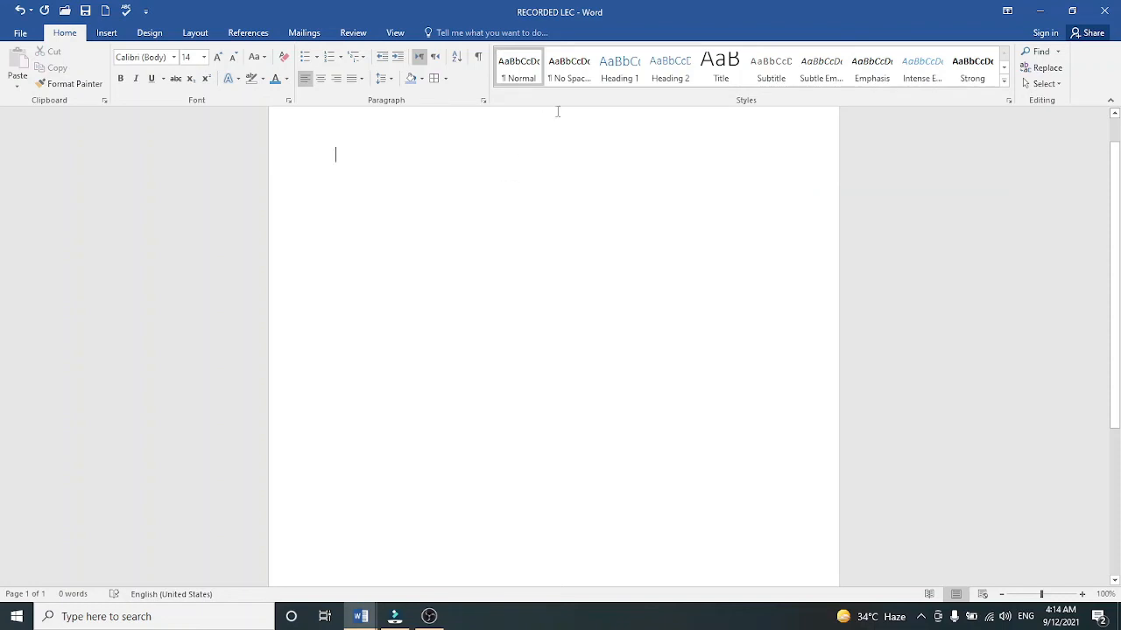
# Apply the Heading 1 style to the empty line and enter the heading Chapter 1.
pyautogui.click(617, 79)
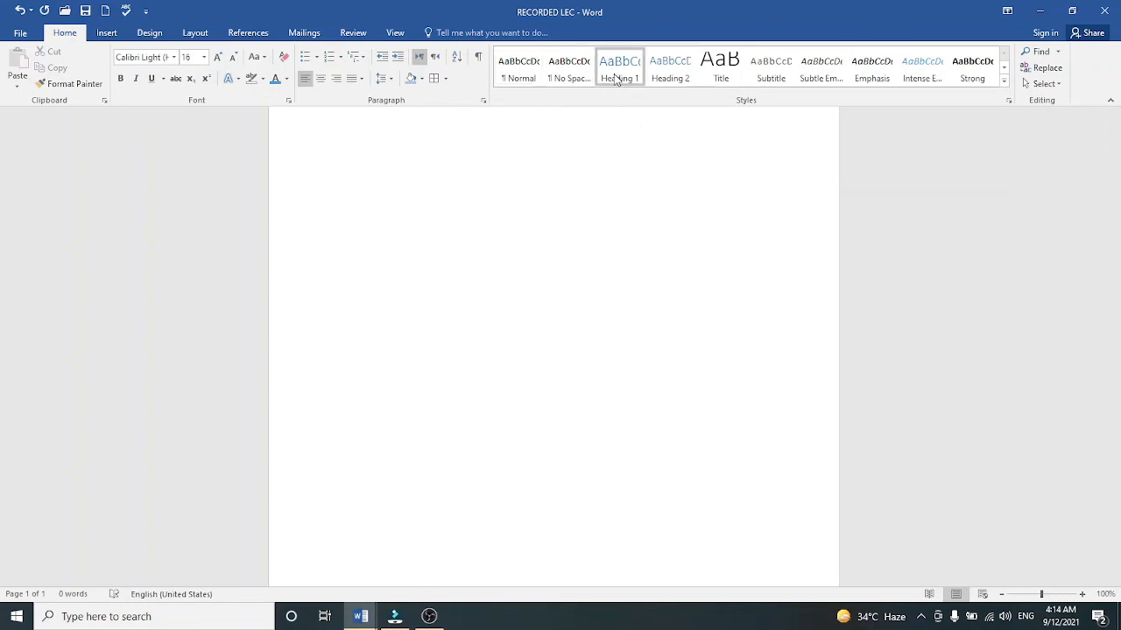
pyautogui.write('chaapter')
pyautogui.write(' 1')
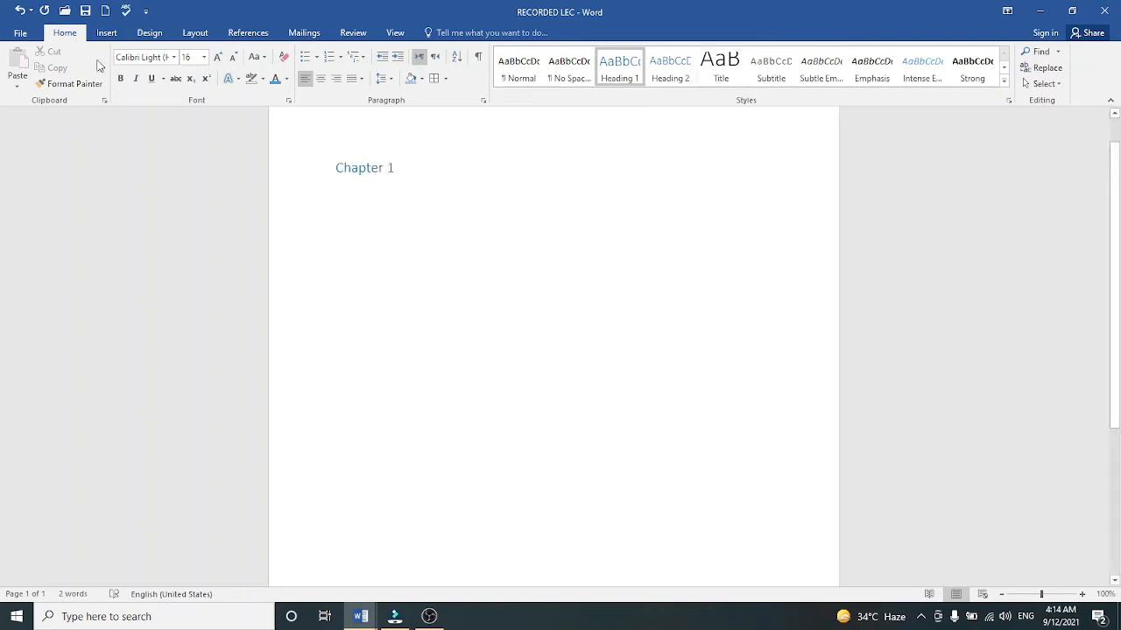
# Insert a page break after the Chapter 1 heading and enter the heading Chapter2 on the new page.
pyautogui.click(107, 33)
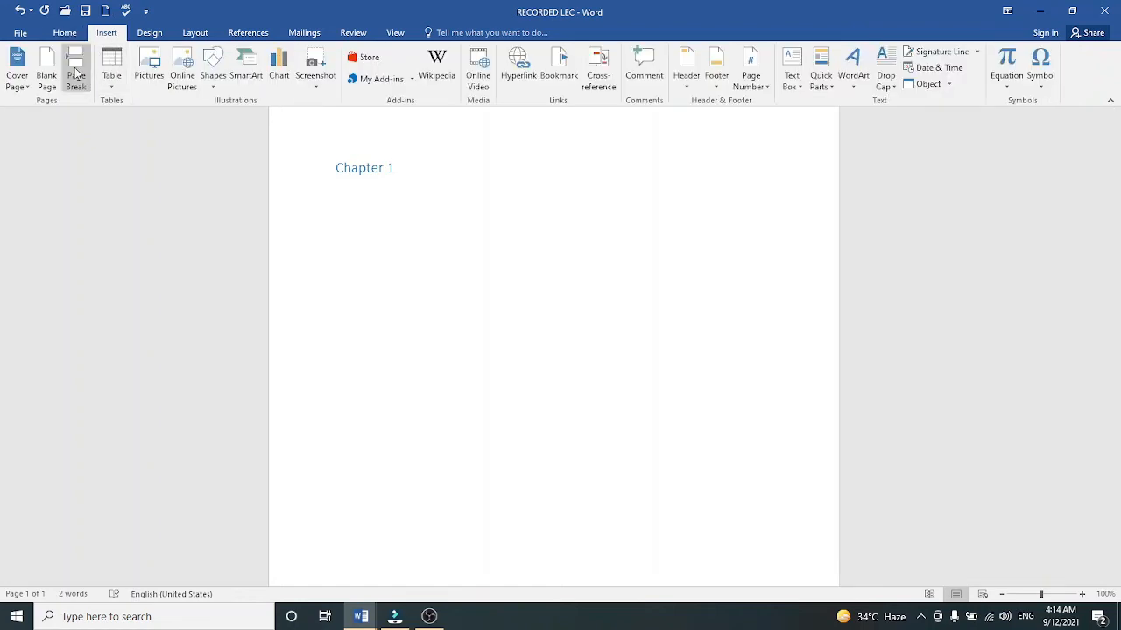
pyautogui.click(75, 75)
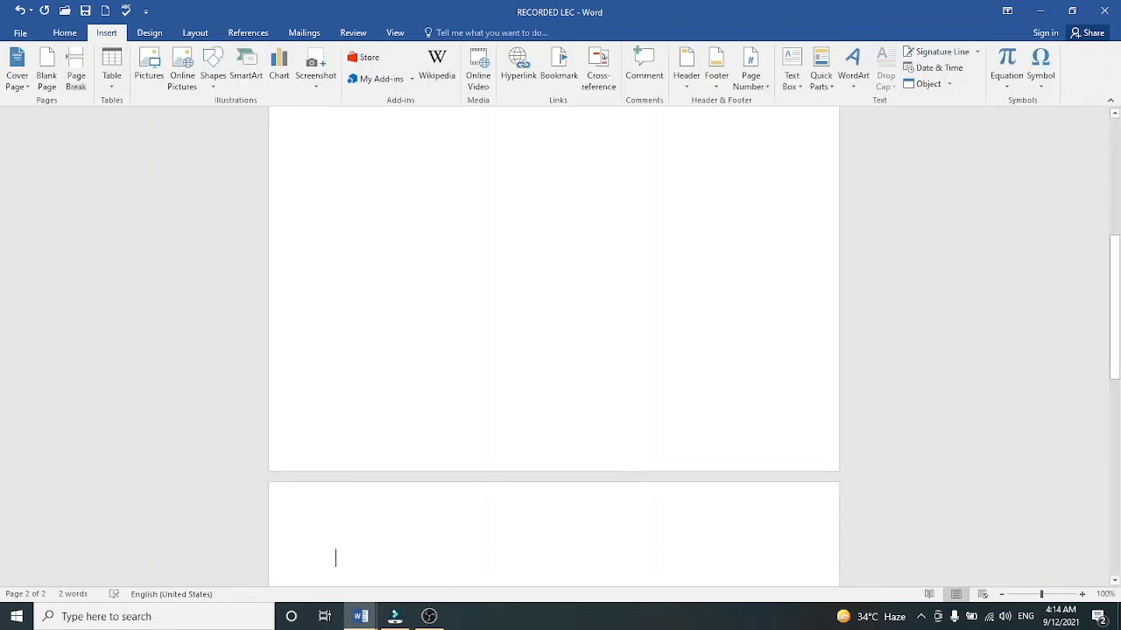
pyautogui.write('chapt')
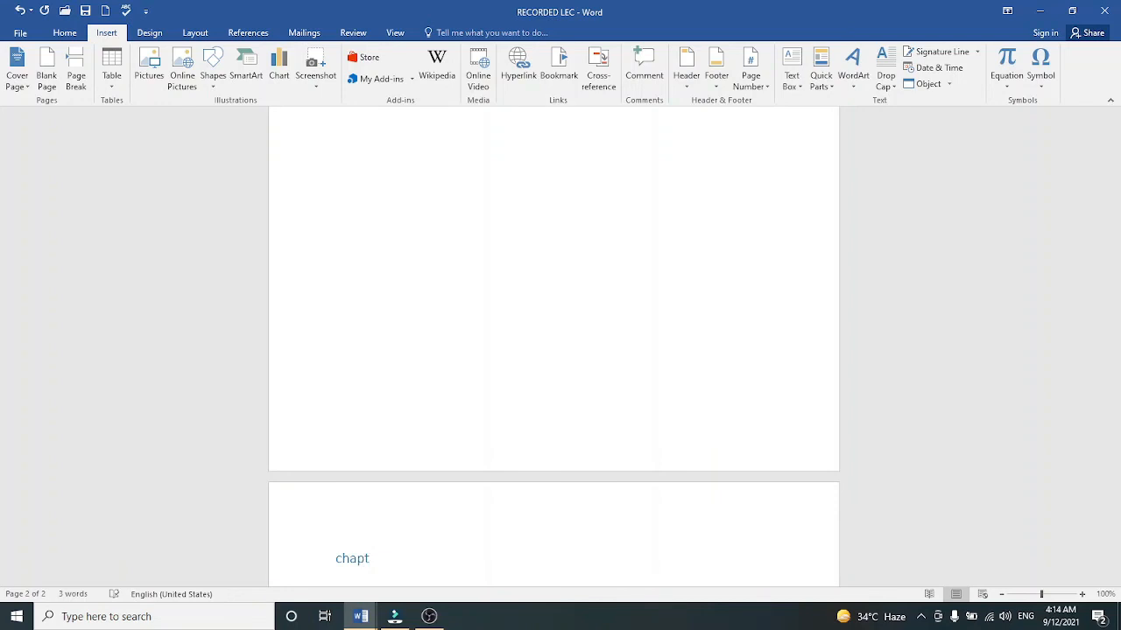
pyautogui.write('er2')
pyautogui.press('Return')
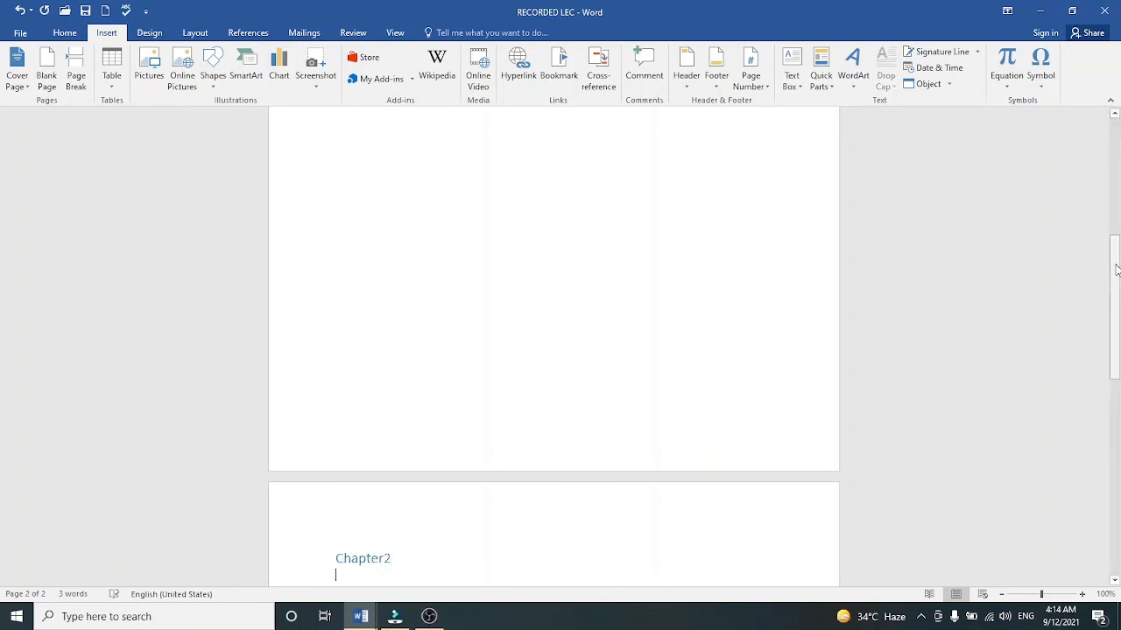
# Add the lines Content and Syllabus in Normal style below the Chapter 1 heading on the first page.
pyautogui.moveTo(1115, 245); pyautogui.dragTo(1117, 123)
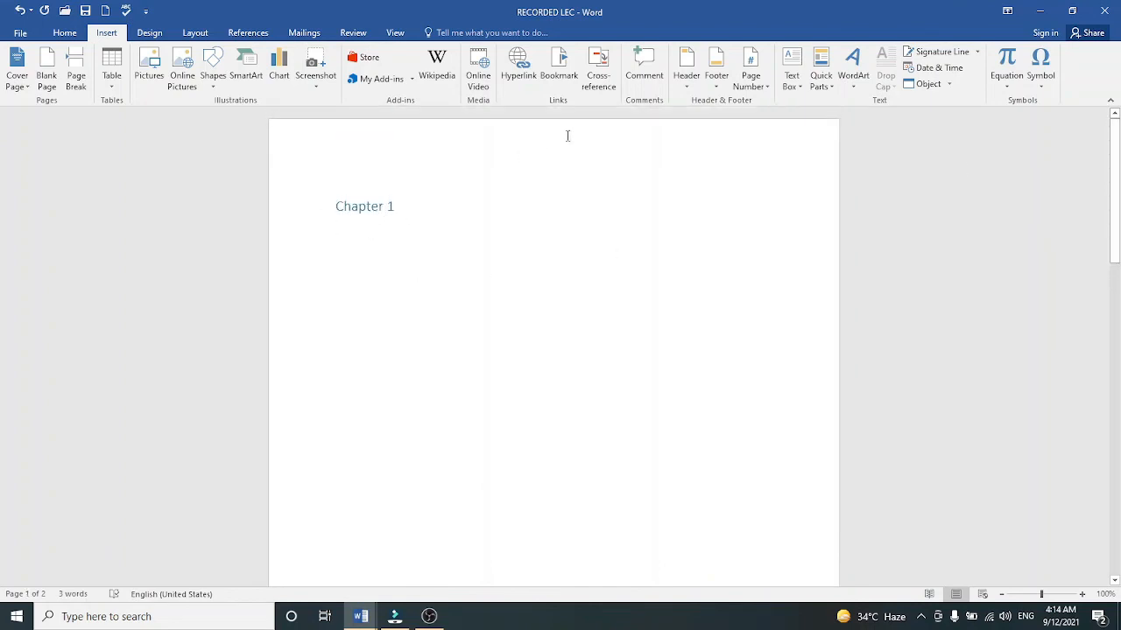
pyautogui.click(64, 33)
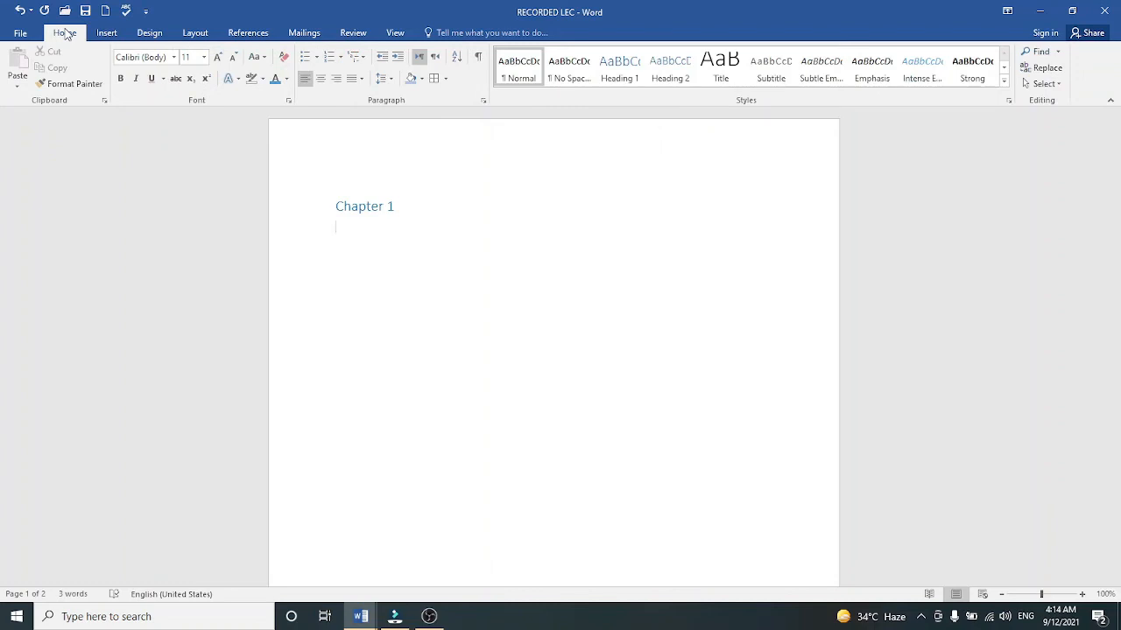
pyautogui.click(517, 75)
pyautogui.write('Content')
pyautogui.press('Return')
pyautogui.write('syllabus')
pyautogui.press('Return')
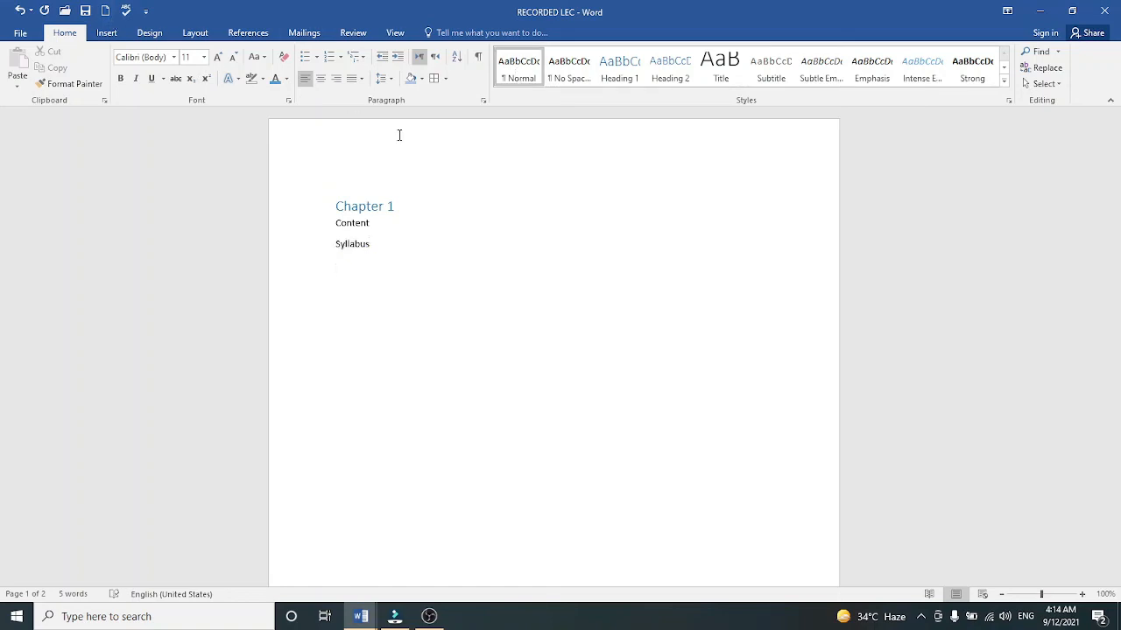
# Examine the document's headings and page thumbnails in the Navigation pane with the old search term cleared, and close the pane.
pyautogui.click(1040, 54)
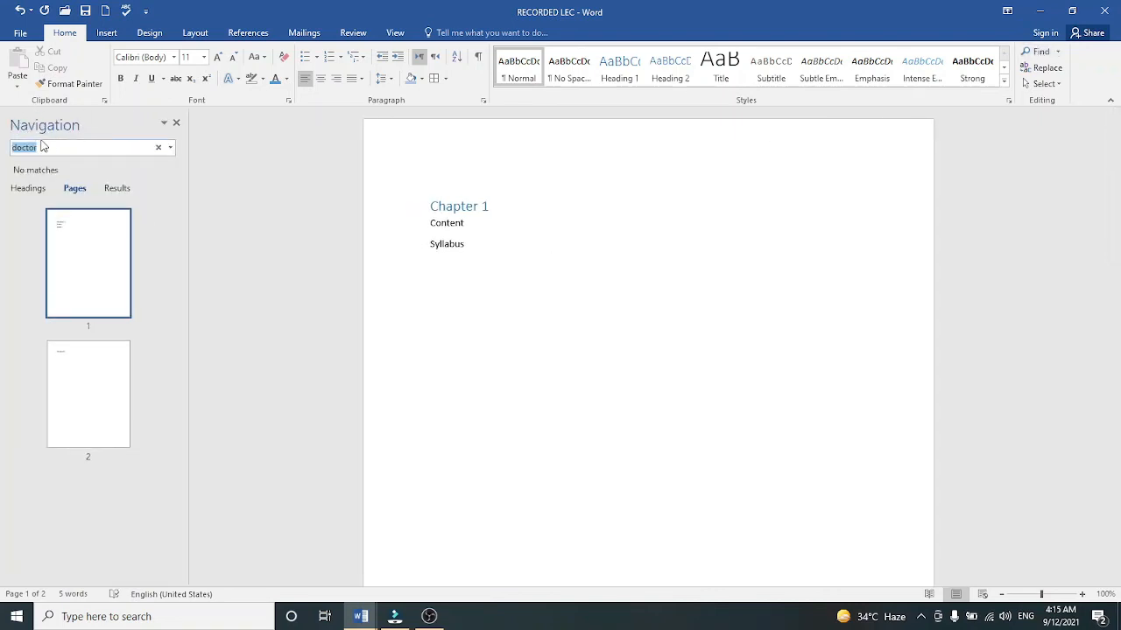
pyautogui.click(158, 147)
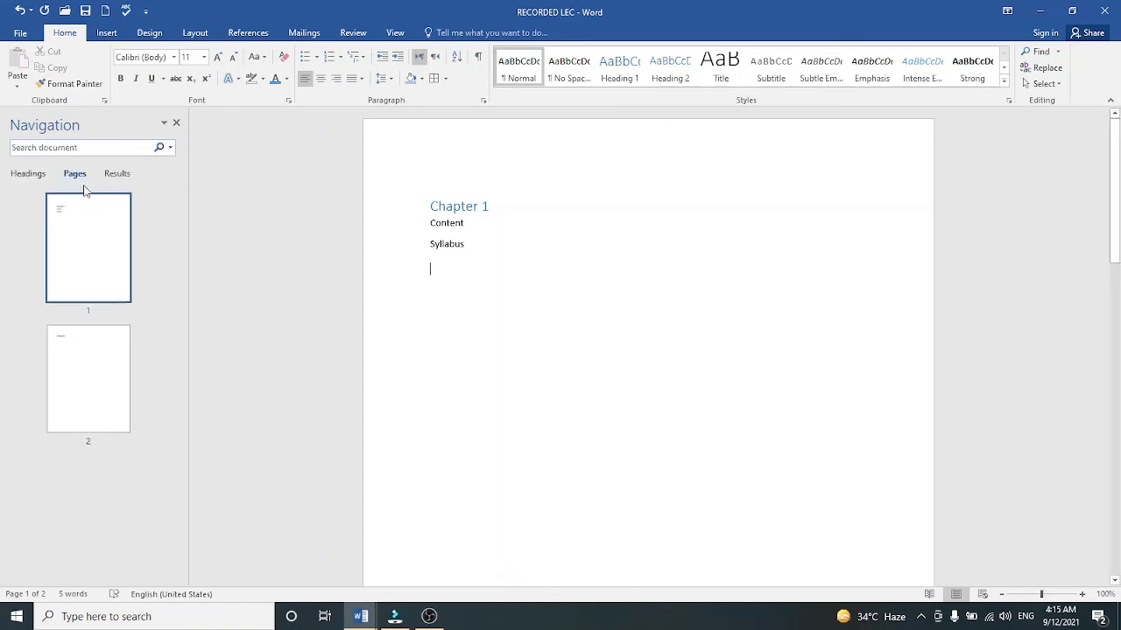
pyautogui.click(38, 180)
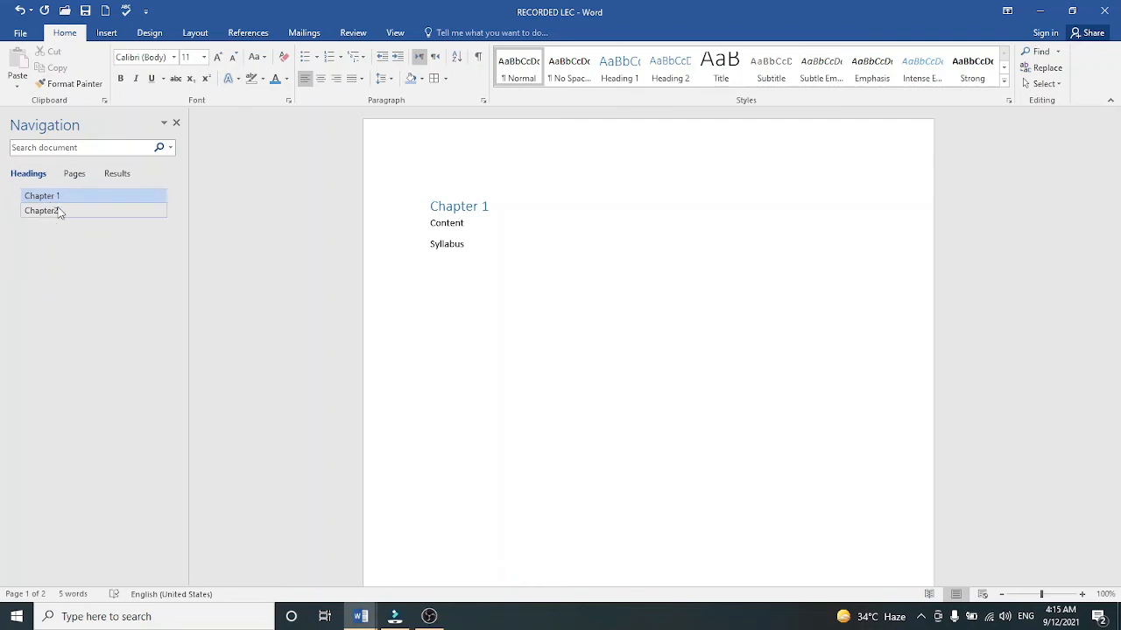
pyautogui.click(74, 179)
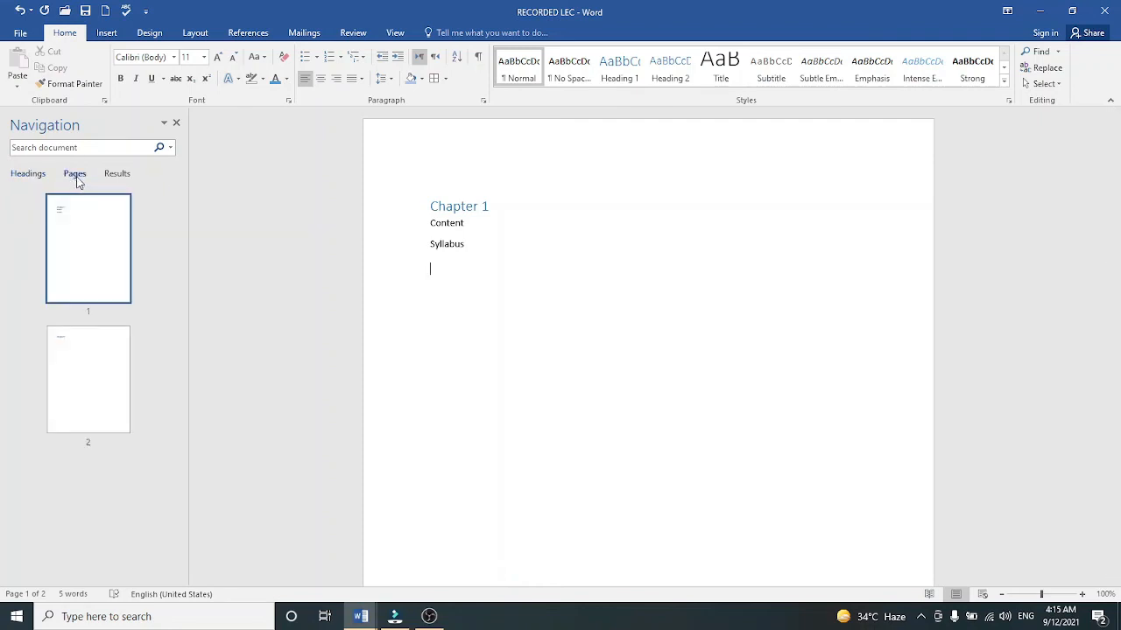
pyautogui.click(176, 125)
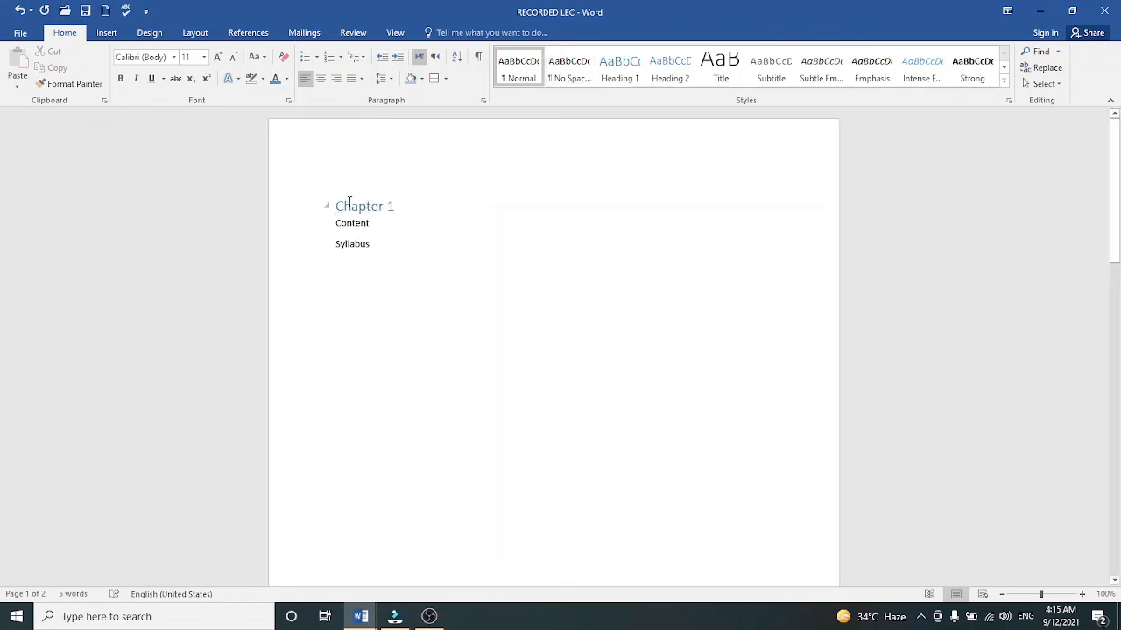
# Delete the Chapter 1 heading and the Content and Syllabus lines from the first page.
pyautogui.moveTo(334, 207); pyautogui.dragTo(385, 257)
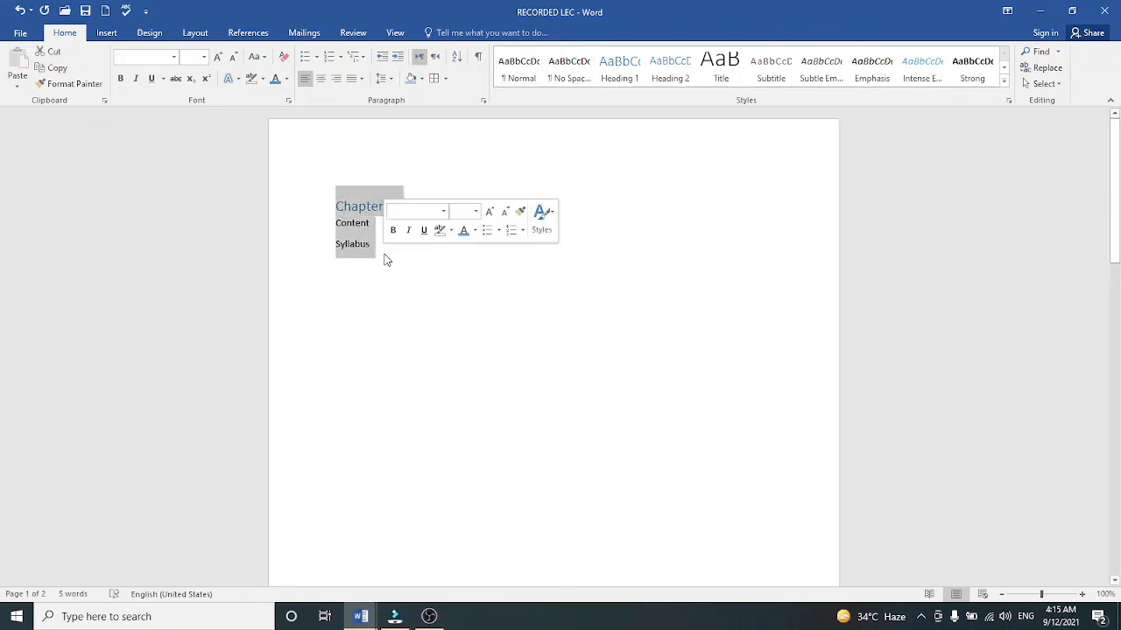
pyautogui.press('Delete')
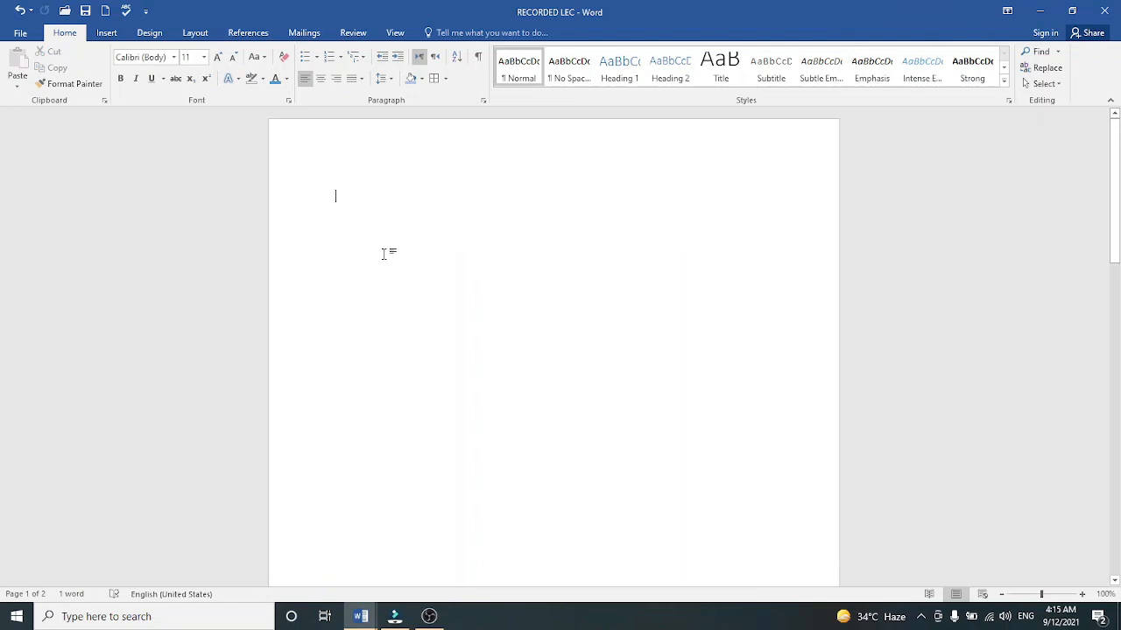
pyautogui.press('Delete')
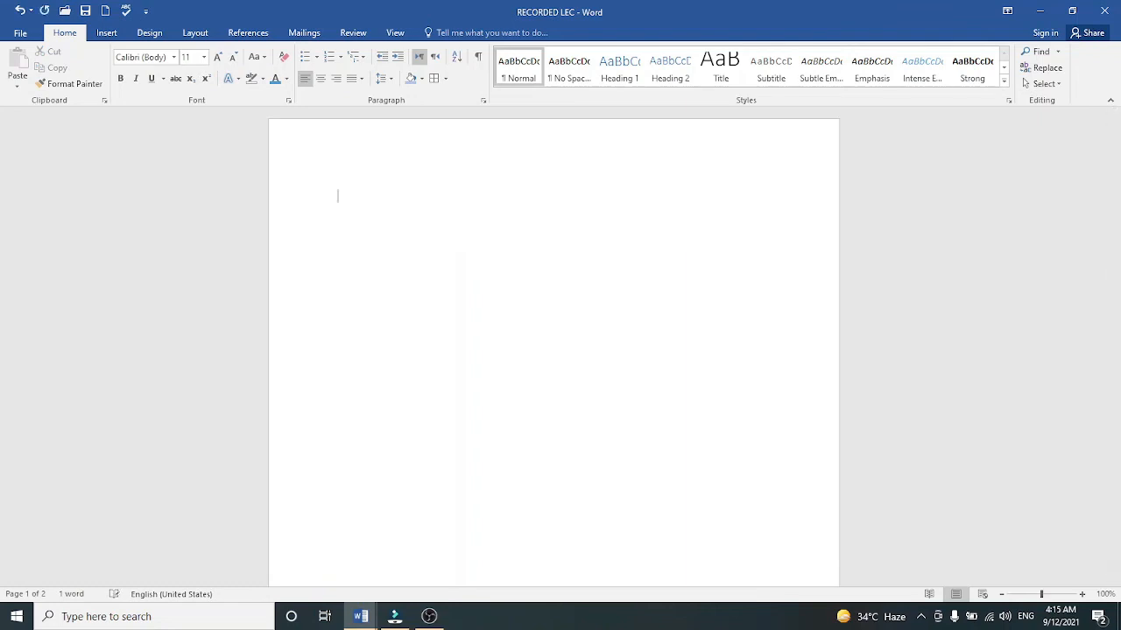
# Enter the sentence "I want to become a doctor." and repeat its ending "tor." several times after it.
pyautogui.write('I want')
pyautogui.write(' to become ')
pyautogui.write('a docytor')
pyautogui.write('or')
pyautogui.write('tor.tor.tor.tor')
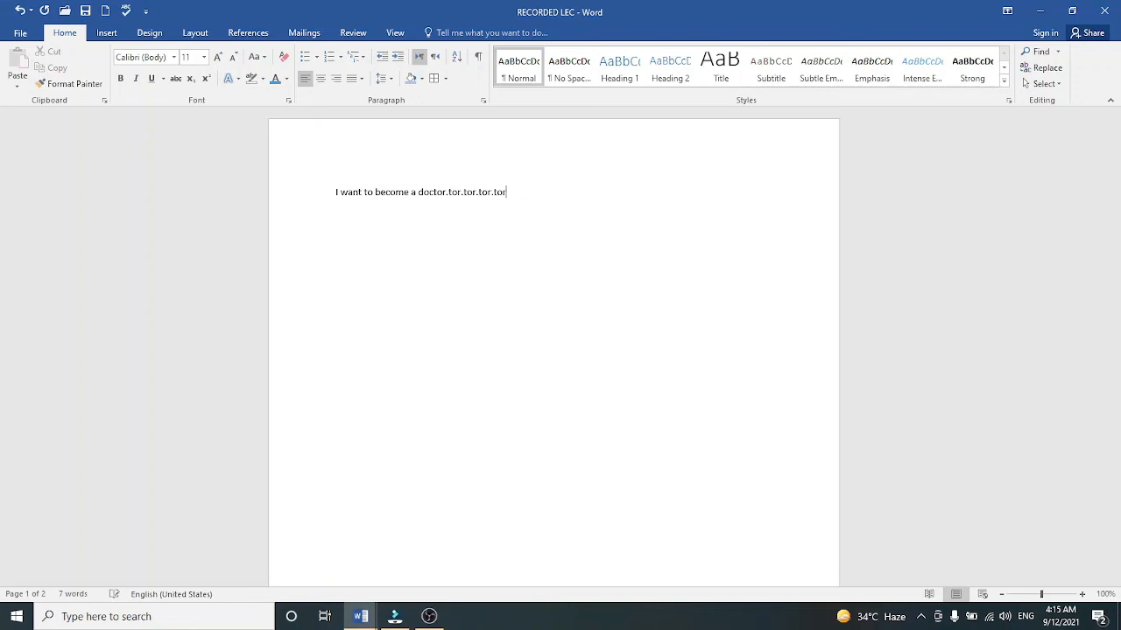
# Erase the doctor sentence and its repeated endings back to the first letter I.
pyautogui.press('BackSpace')
pyautogui.press('BackSpace')
pyautogui.press('BackSpace')
pyautogui.press('BackSpace')
pyautogui.press('BackSpace')
pyautogui.press('BackSpace')
pyautogui.press('BackSpace')
pyautogui.press('BackSpace')
pyautogui.press('BackSpace')
pyautogui.press('BackSpace')
pyautogui.press('BackSpace')
pyautogui.press('BackSpace')
pyautogui.press('BackSpace')
pyautogui.press('BackSpace')
pyautogui.press('BackSpace')
pyautogui.press('BackSpace')
pyautogui.press('BackSpace')
pyautogui.press('BackSpace')
pyautogui.press('BackSpace')
pyautogui.press('BackSpace')
pyautogui.press('BackSpace')
pyautogui.press('BackSpace')
pyautogui.press('BackSpace')
pyautogui.press('BackSpace')
pyautogui.press('BackSpace')
pyautogui.press('BackSpace')
pyautogui.press('BackSpace')
pyautogui.press('BackSpace')
pyautogui.press('BackSpace')
pyautogui.press('BackSpace')
pyautogui.press('BackSpace')
pyautogui.press('BackSpace')
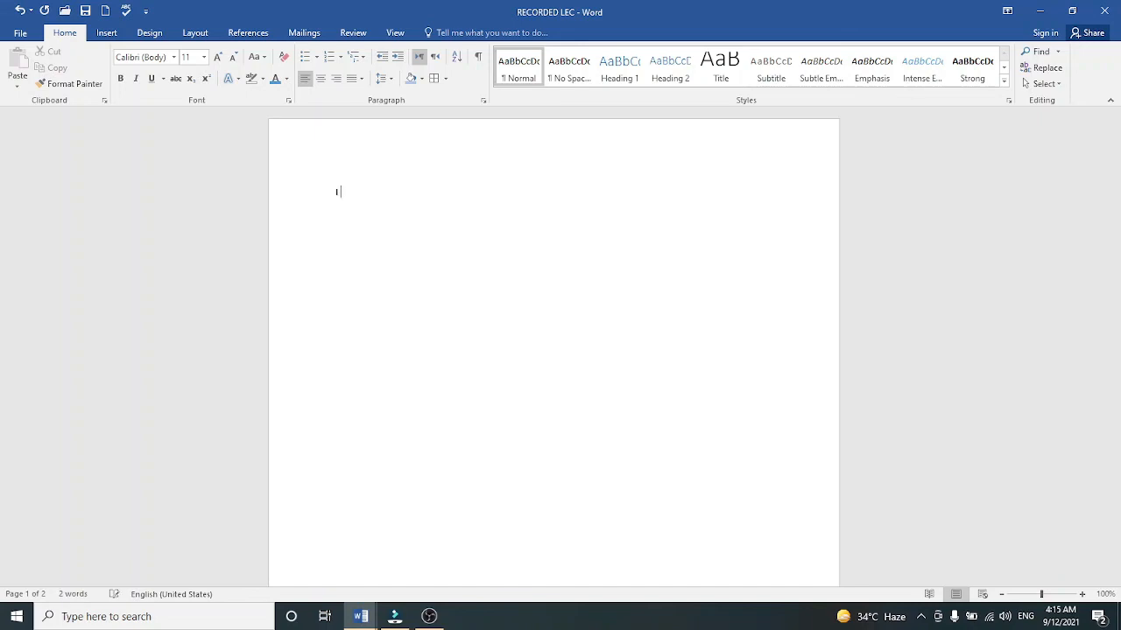
# Enter the sentence "I want to become a doctor." and paste repeated copies after it to build a paragraph of about fourteen lines.
pyautogui.write('I want to become a doctor')
pyautogui.hotkey('ctrl', 'v')
pyautogui.hotkey('ctrl', 'v')
pyautogui.hotkey('ctrl', 'v')
pyautogui.hotkey('ctrl', 'v')
pyautogui.hotkey('ctrl', 'v')
pyautogui.hotkey('ctrl', 'v')
pyautogui.hotkey('ctrl', 'v')
pyautogui.hotkey('ctrl', 'v')
pyautogui.hotkey('ctrl', 'v')
pyautogui.hotkey('ctrl', 'v')
pyautogui.hotkey('ctrl', 'v')
pyautogui.hotkey('ctrl', 'v')
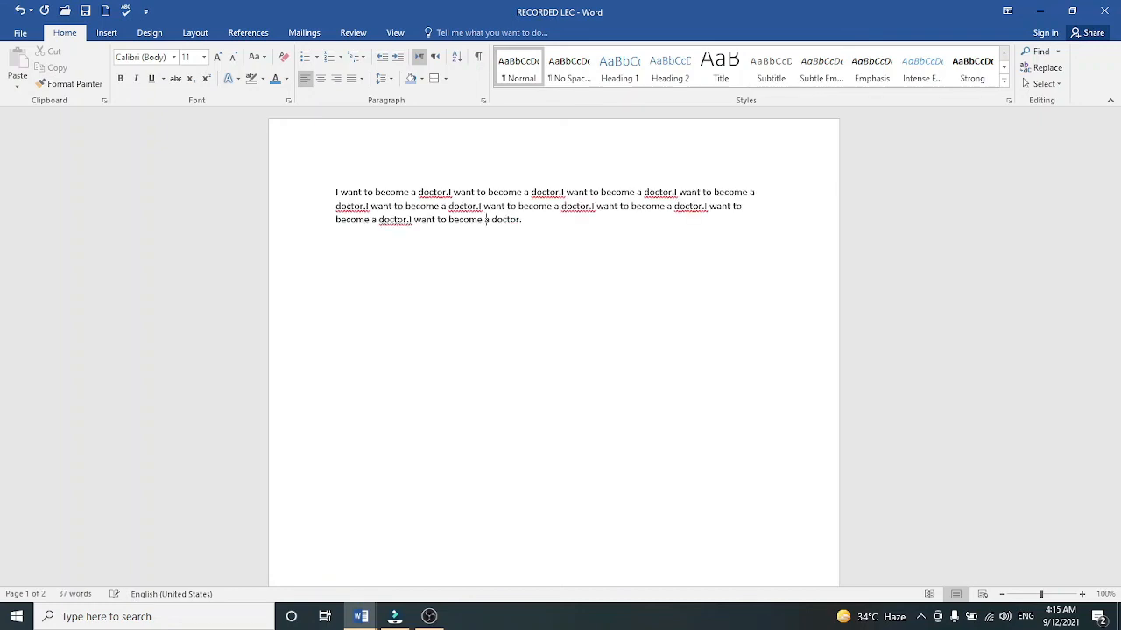
pyautogui.hotkey('ctrl', 'v')
pyautogui.hotkey('ctrl', 'v')
pyautogui.hotkey('ctrl', 'v')
pyautogui.hotkey('ctrl', 'v')
pyautogui.hotkey('ctrl', 'v')
pyautogui.hotkey('ctrl', 'v')
pyautogui.hotkey('ctrl', 'v')
pyautogui.hotkey('ctrl', 'v')
pyautogui.hotkey('ctrl', 'v')
pyautogui.hotkey('ctrl', 'v')
pyautogui.hotkey('ctrl', 'v')
pyautogui.hotkey('ctrl', 'v')
pyautogui.hotkey('ctrl', 'v')
pyautogui.hotkey('ctrl', 'v')
pyautogui.hotkey('ctrl', 'v')
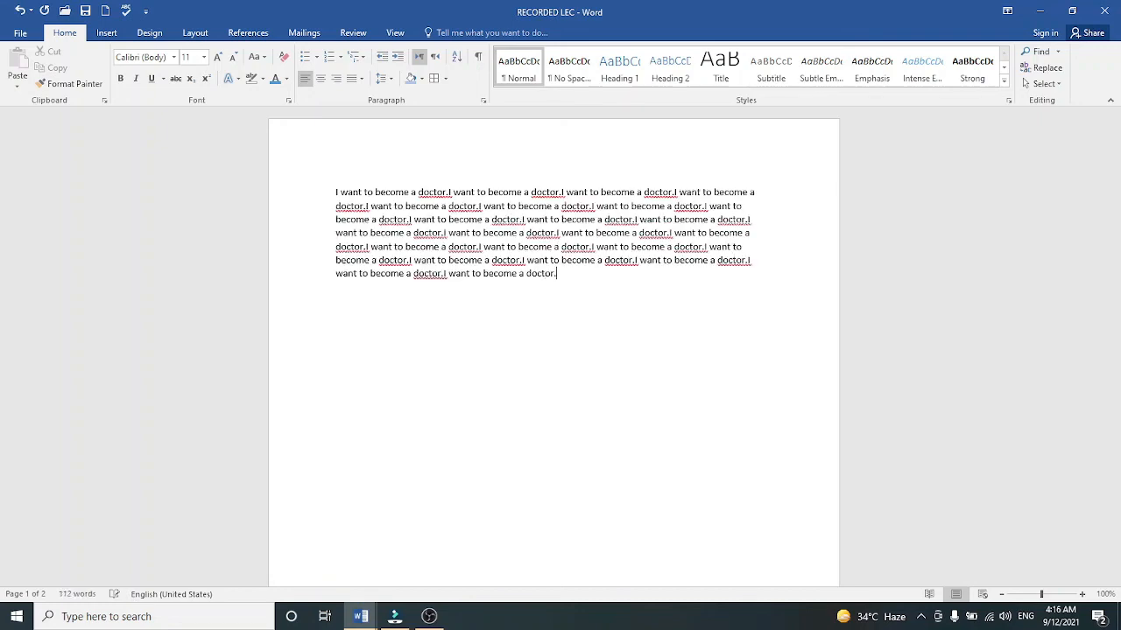
pyautogui.hotkey('ctrl', 'v')
pyautogui.hotkey('ctrl', 'v')
pyautogui.hotkey('ctrl', 'v')
pyautogui.hotkey('ctrl', 'v')
pyautogui.hotkey('ctrl', 'v')
pyautogui.hotkey('ctrl', 'v')
pyautogui.hotkey('ctrl', 'v')
pyautogui.hotkey('ctrl', 'v')
pyautogui.hotkey('ctrl', 'v')
pyautogui.hotkey('ctrl', 'v')
pyautogui.hotkey('ctrl', 'v')
pyautogui.hotkey('ctrl', 'v')
pyautogui.hotkey('ctrl', 'v')
pyautogui.hotkey('ctrl', 'v')
pyautogui.hotkey('ctrl', 'v')
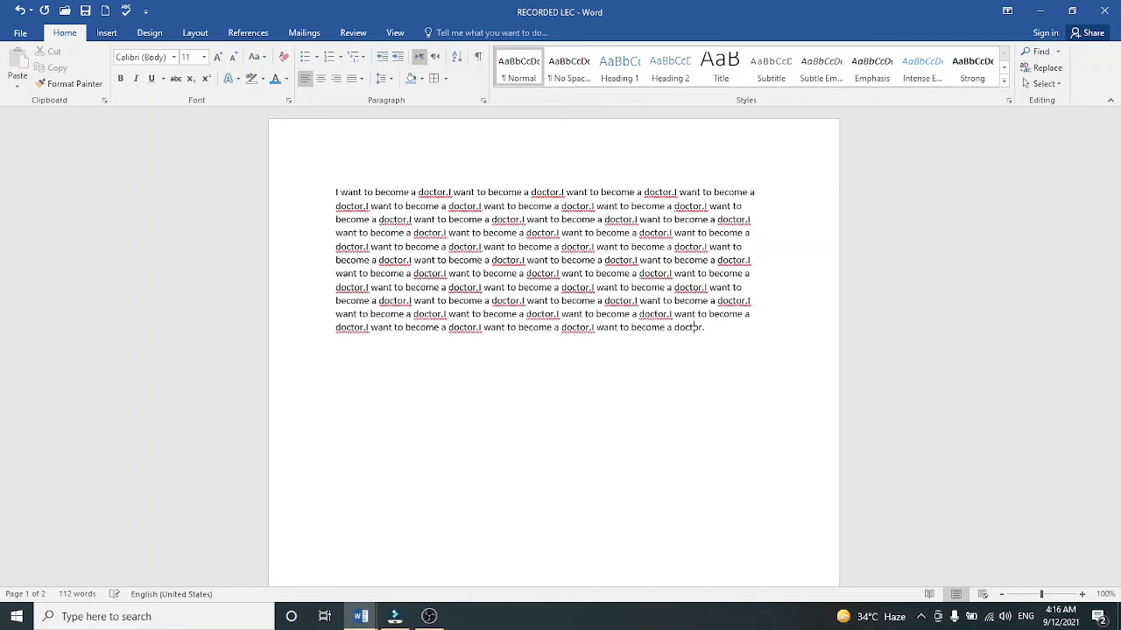
pyautogui.hotkey('ctrl', 'v')
pyautogui.hotkey('ctrl', 'v')
pyautogui.hotkey('ctrl', 'v')
pyautogui.hotkey('ctrl', 'v')
pyautogui.hotkey('ctrl', 'v')
pyautogui.hotkey('ctrl', 'v')
pyautogui.hotkey('ctrl', 'v')
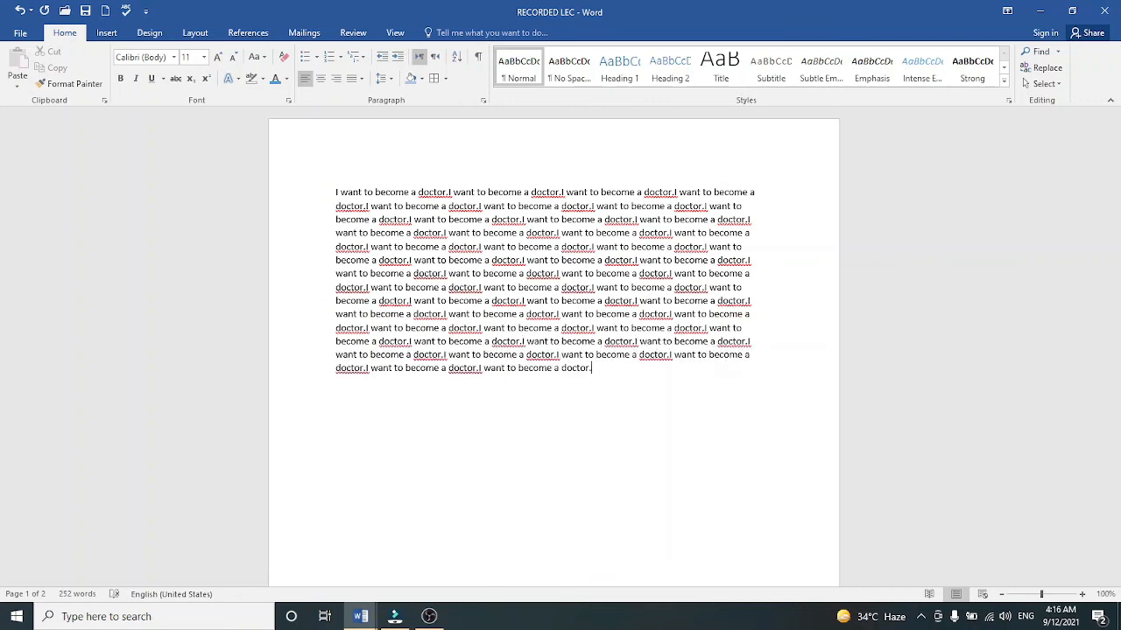
# Replace every occurrence of "doctor" with "engineer" throughout the document and close the Find and Replace dialog.
pyautogui.click(1040, 73)
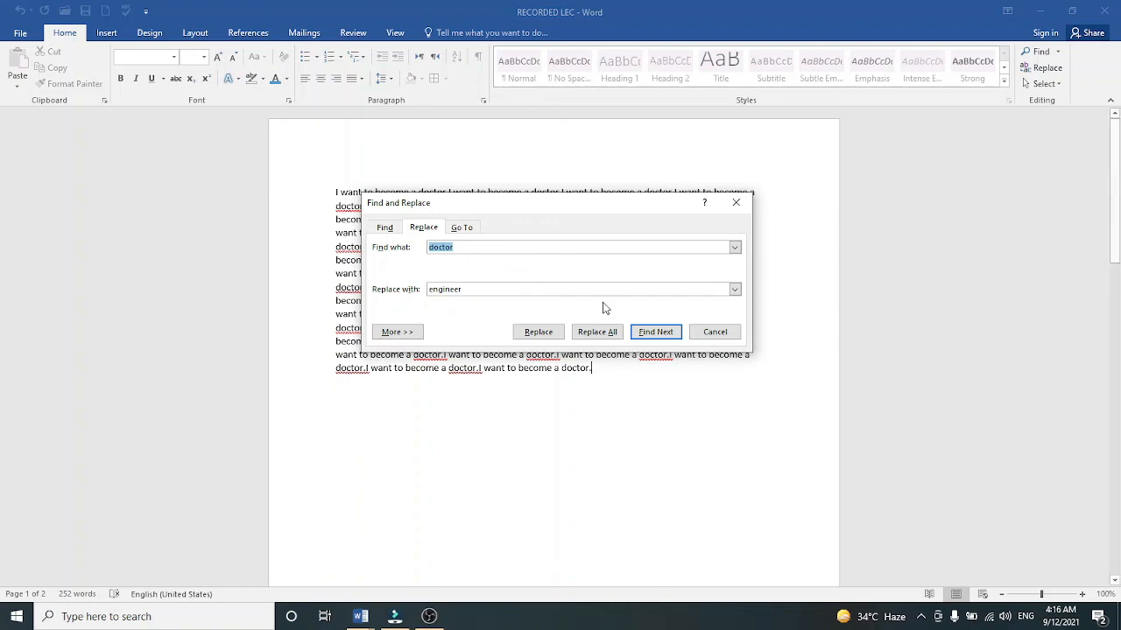
pyautogui.click(483, 247)
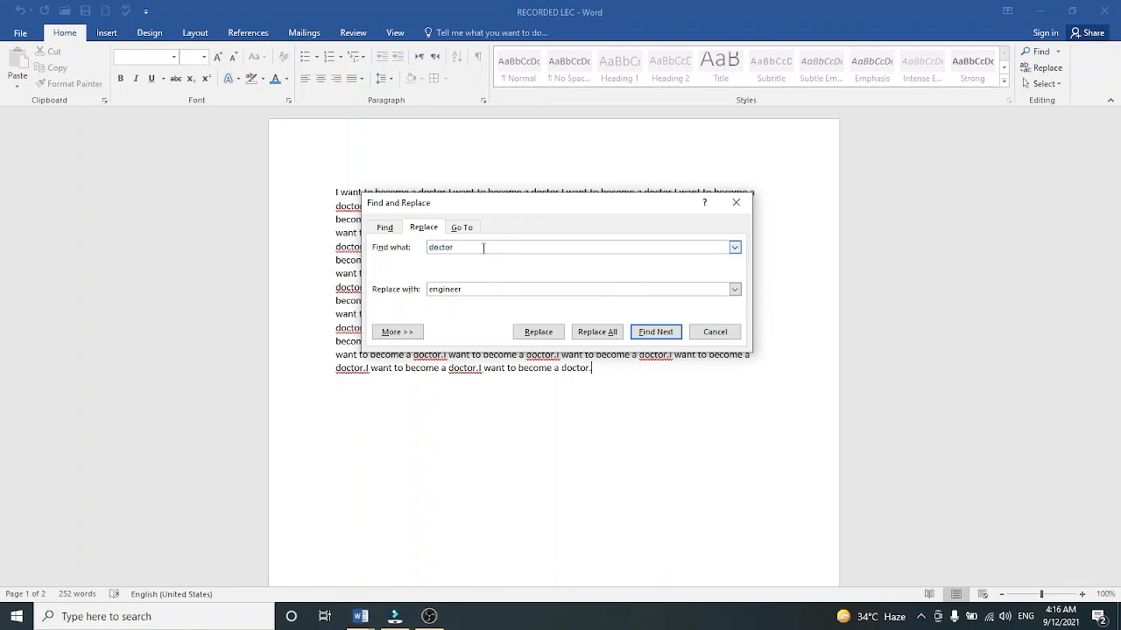
pyautogui.click(468, 290)
pyautogui.click(582, 334)
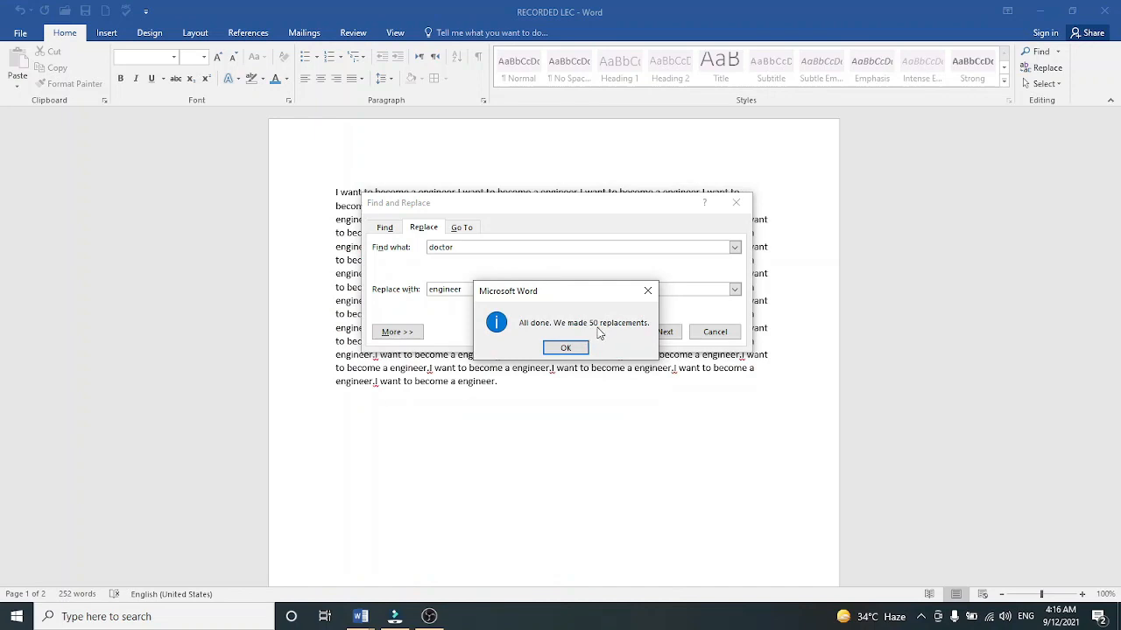
pyautogui.click(569, 347)
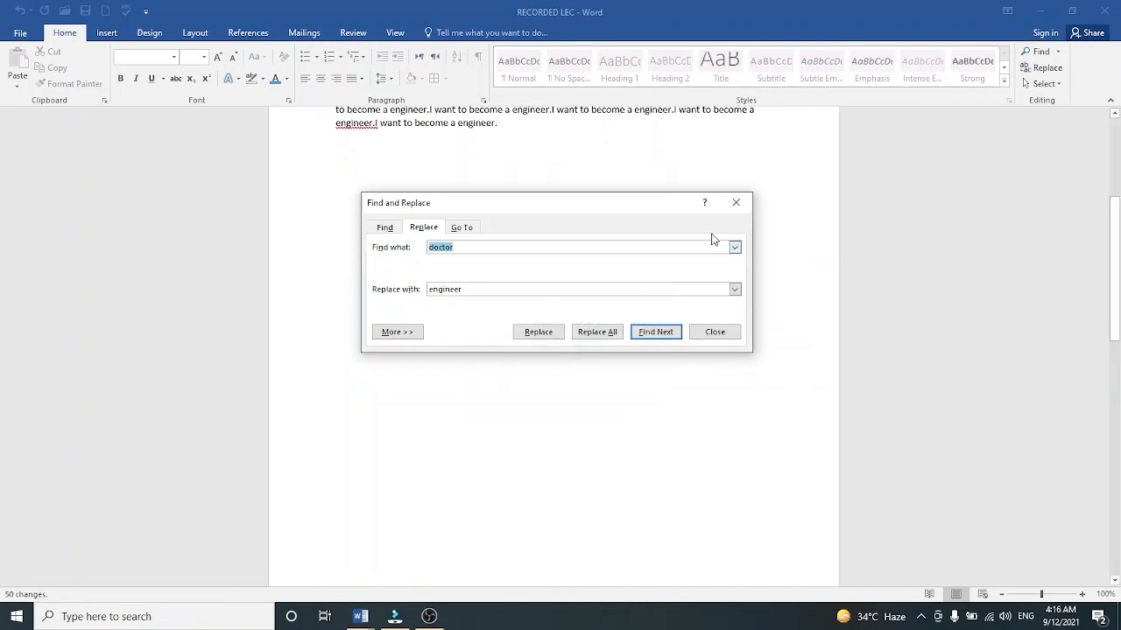
pyautogui.click(735, 202)
pyautogui.moveTo(1115, 302); pyautogui.dragTo(1118, 217)
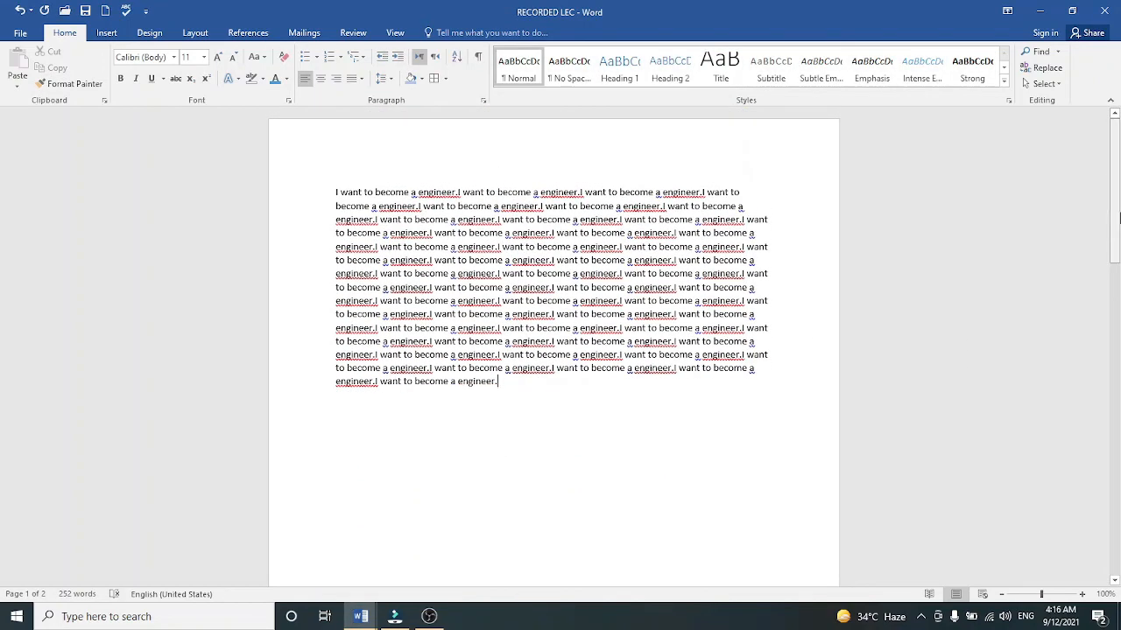
# Select all of the document's text and save the document under its existing name.
pyautogui.click(1042, 83)
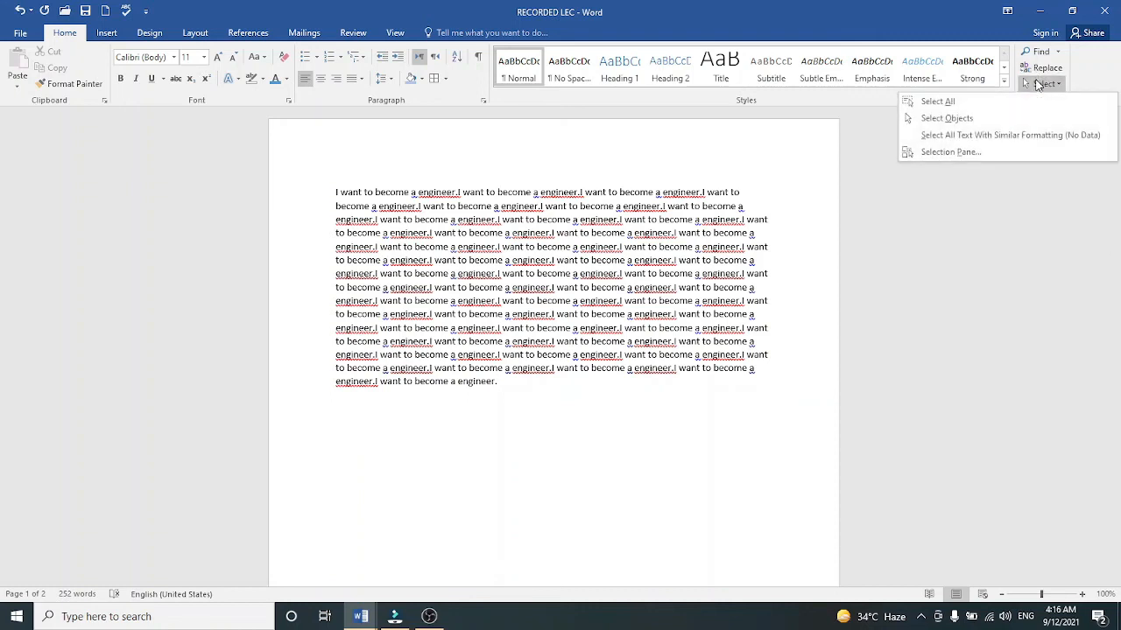
pyautogui.click(1029, 102)
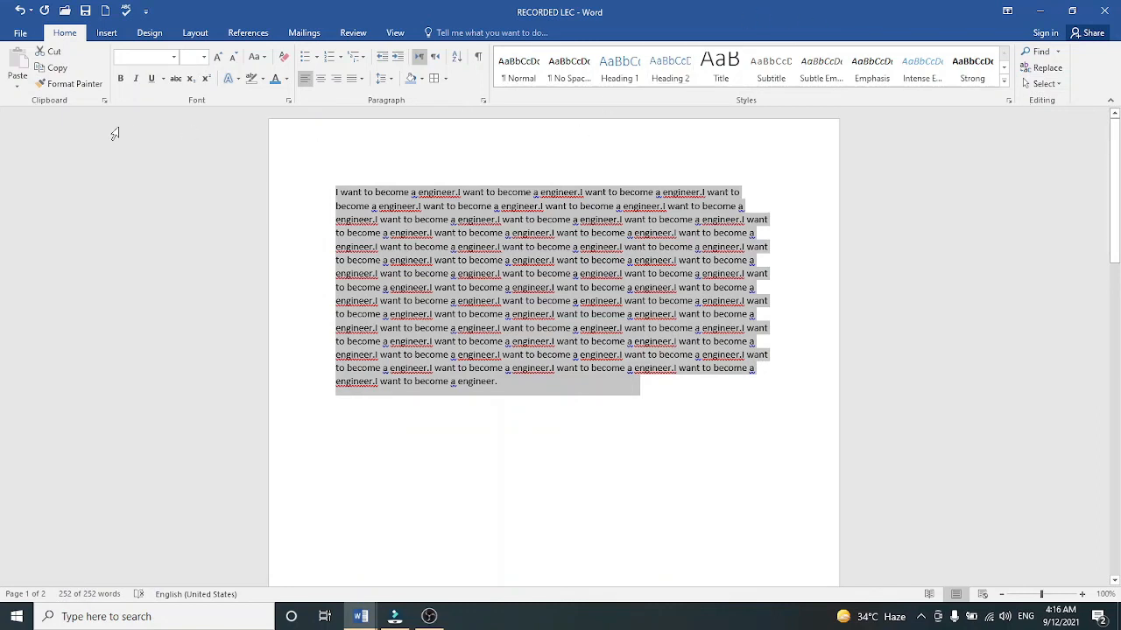
pyautogui.click(28, 37)
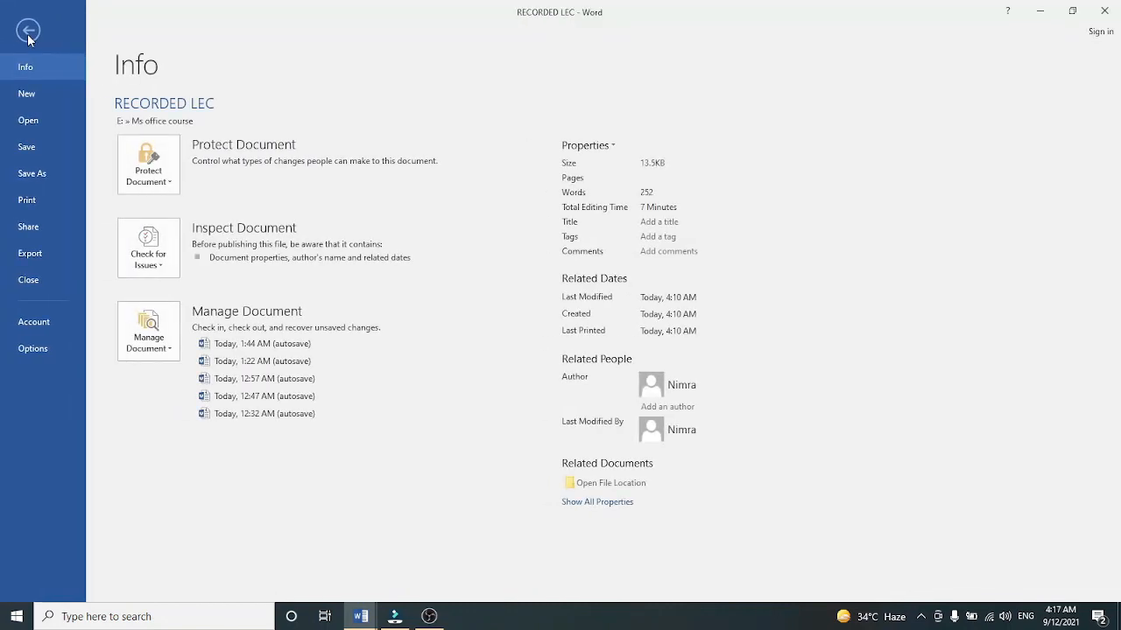
pyautogui.click(27, 147)
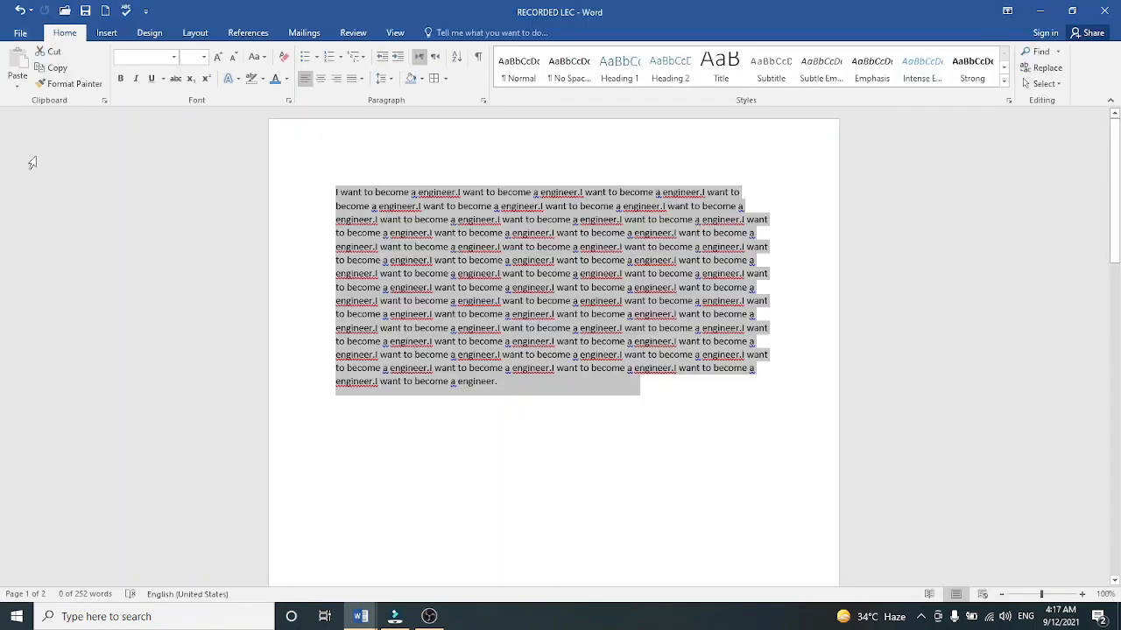
# Use Save As to store the document as RECORDED LEC, a Word Document, in the Ms office course folder.
pyautogui.click(27, 36)
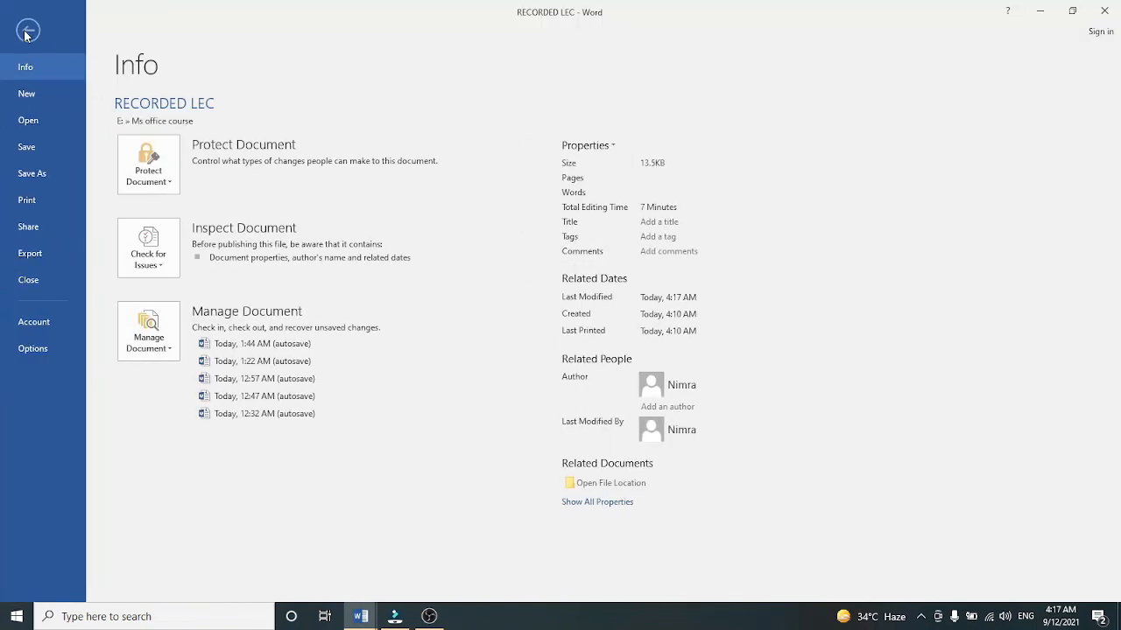
pyautogui.click(35, 174)
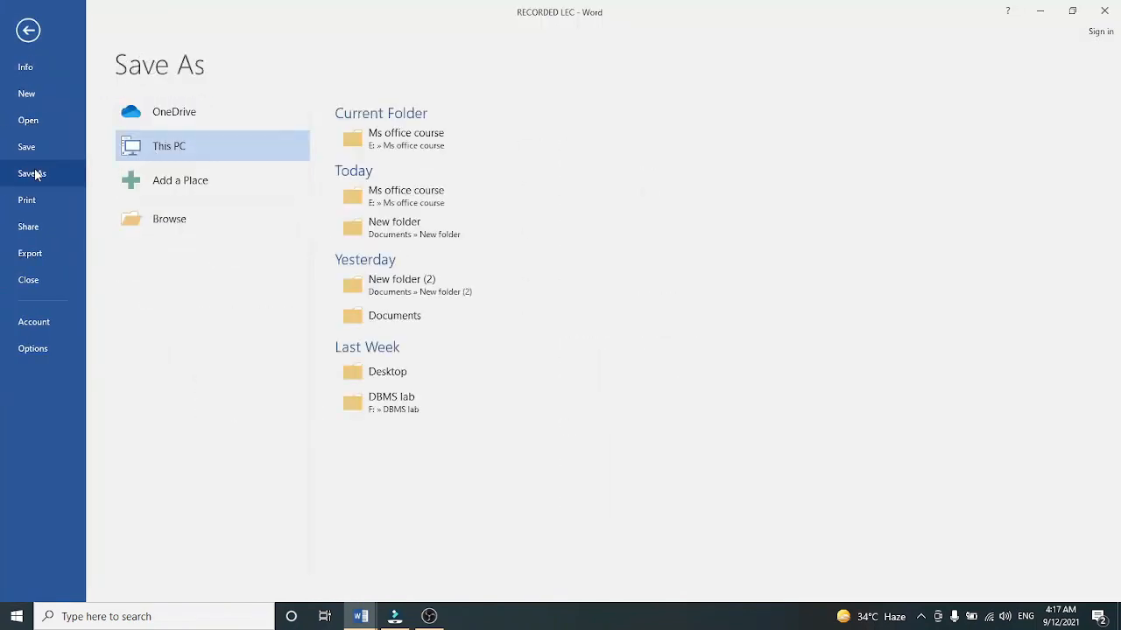
pyautogui.click(371, 194)
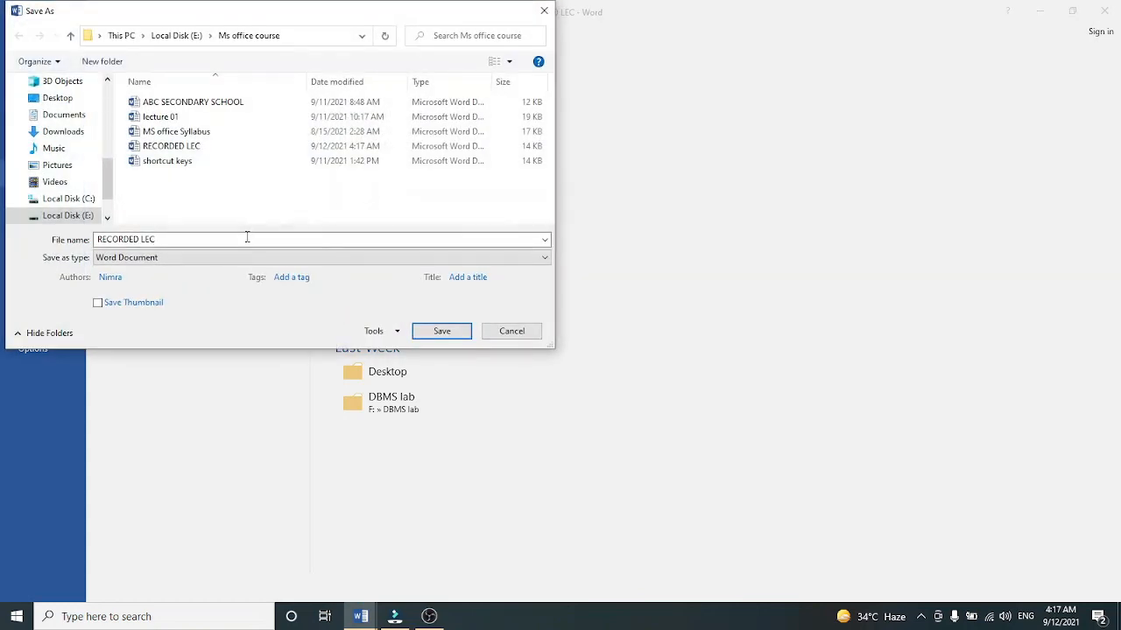
pyautogui.click(247, 240)
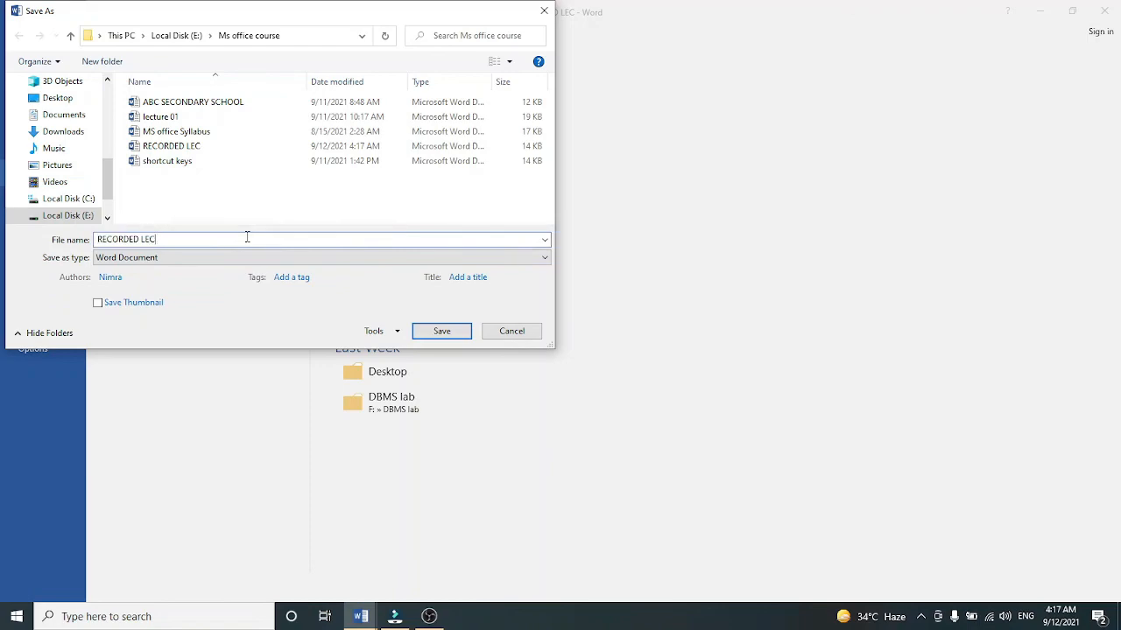
pyautogui.click(434, 333)
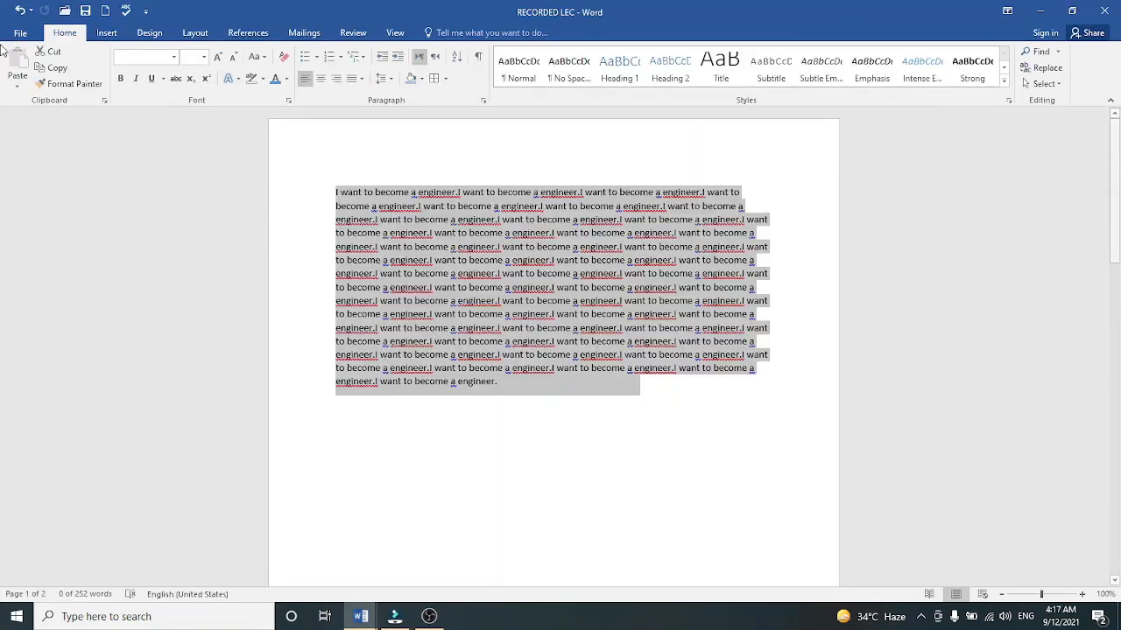
# Export the document as a PDF named RECORDED LEC in the Ms office course folder, optimized as Standard and opened after publishing.
pyautogui.click(18, 35)
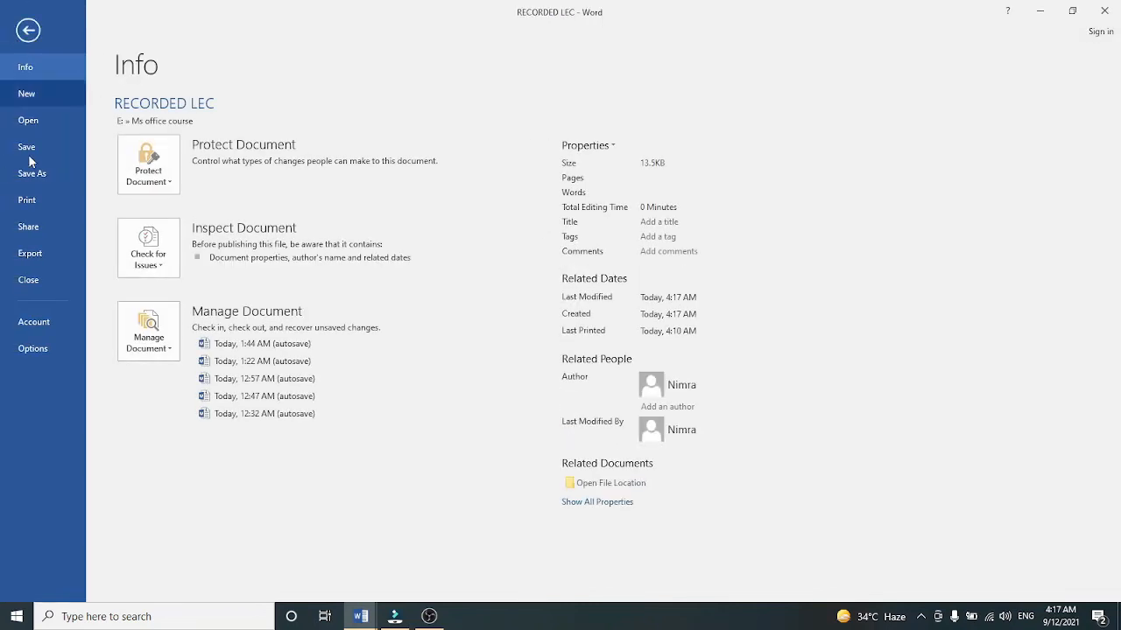
pyautogui.click(37, 253)
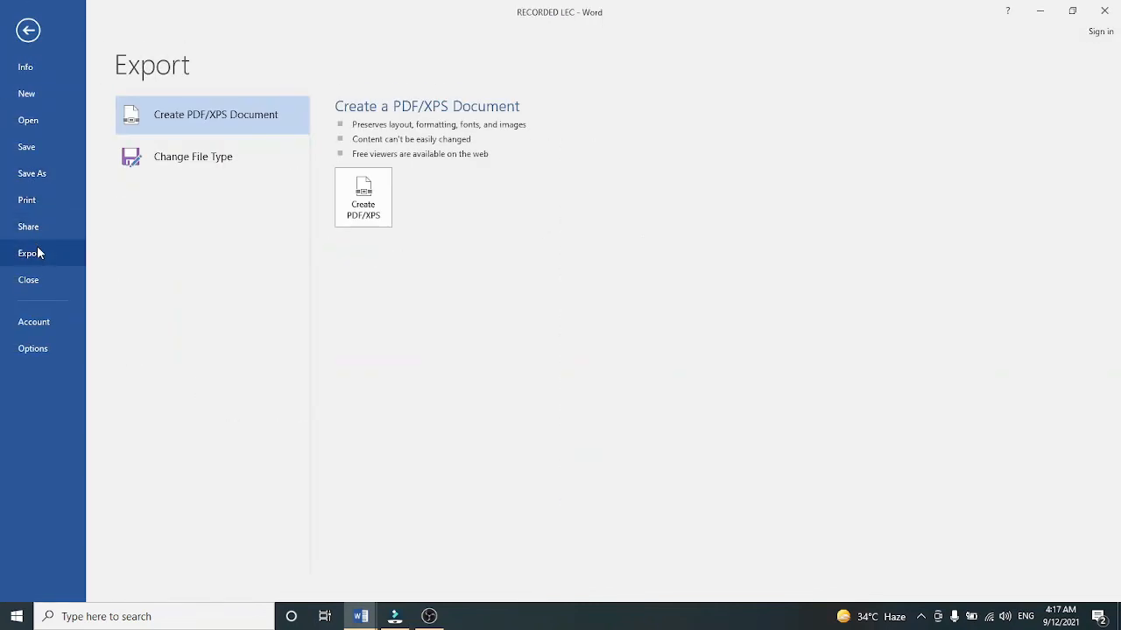
pyautogui.click(362, 203)
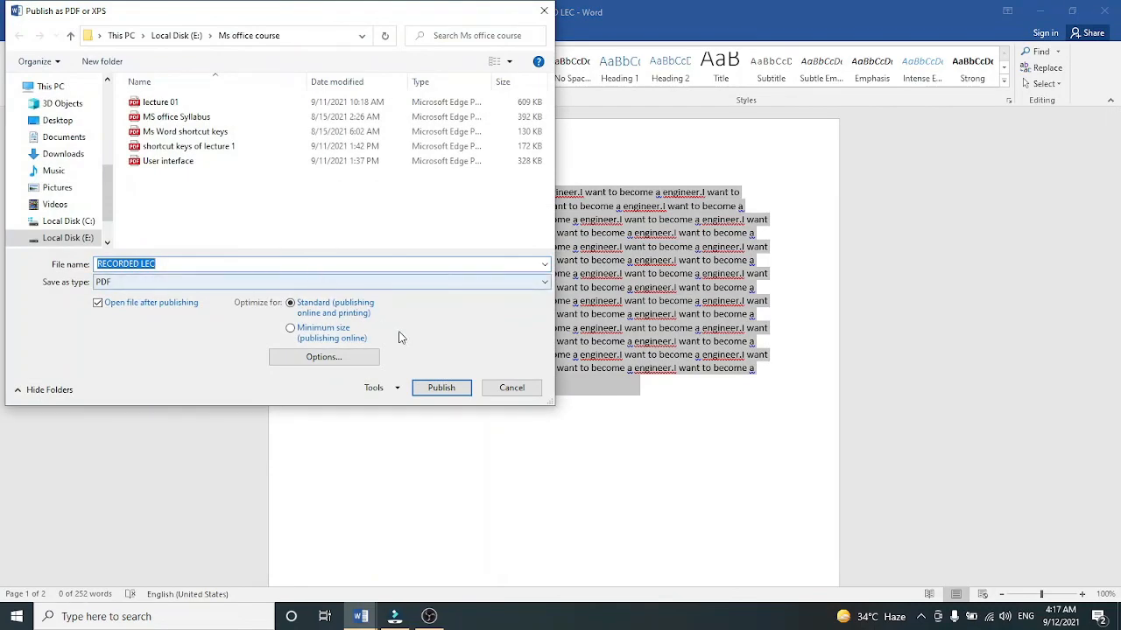
pyautogui.click(436, 386)
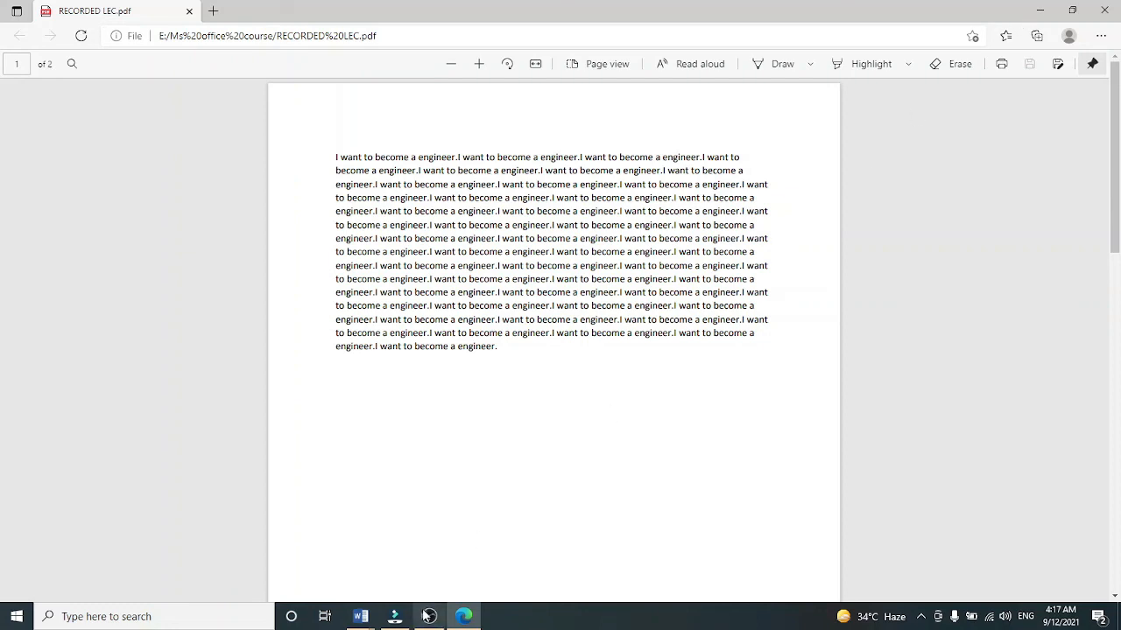
pyautogui.moveTo(428, 616)
pyautogui.click(428, 558)
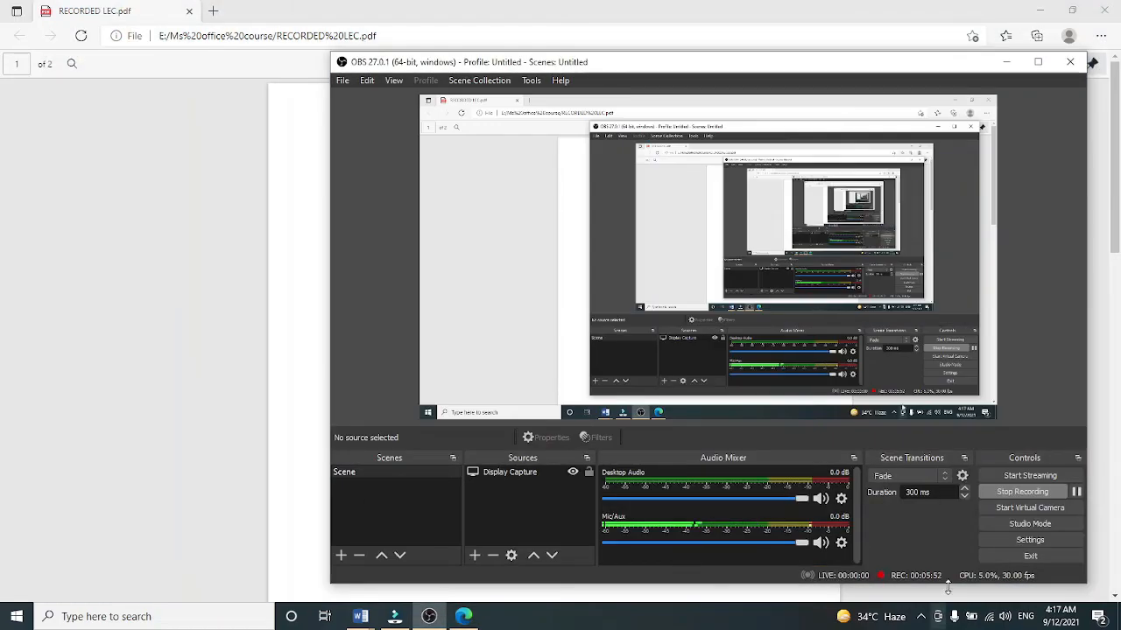